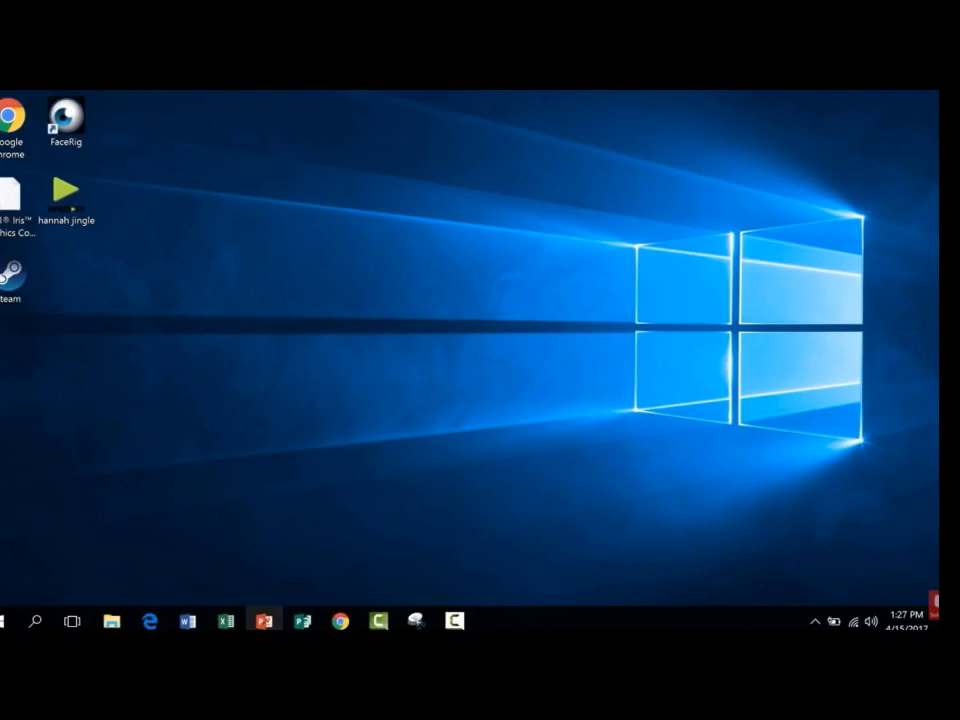
Open Excel and look through the workbook templates offered on its start screen
left_click(226, 622)
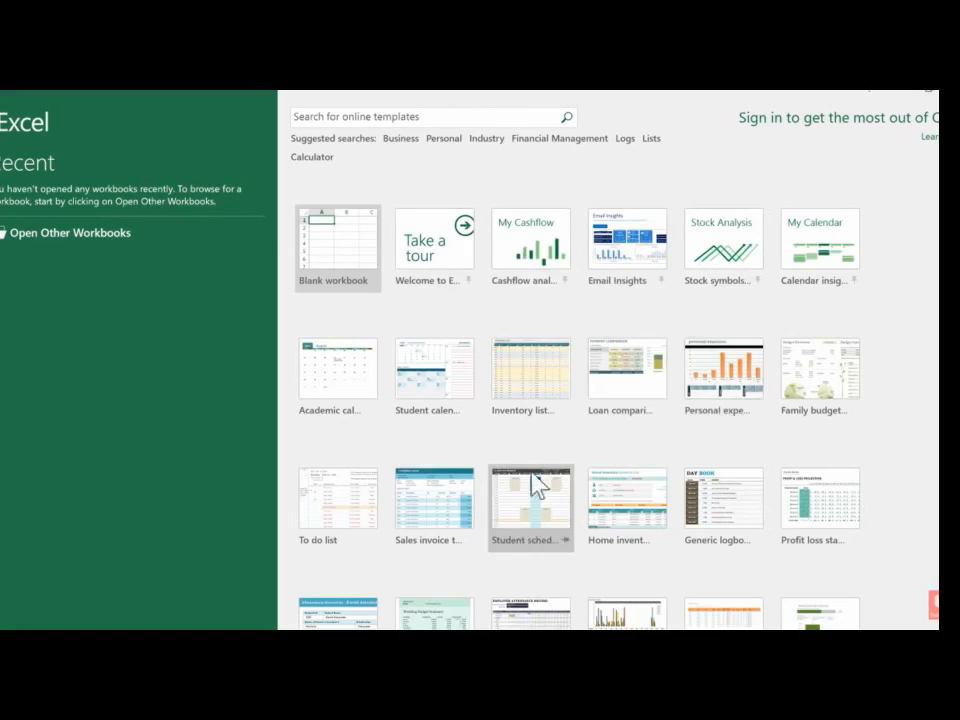
scroll(589, 516, "down", 3)
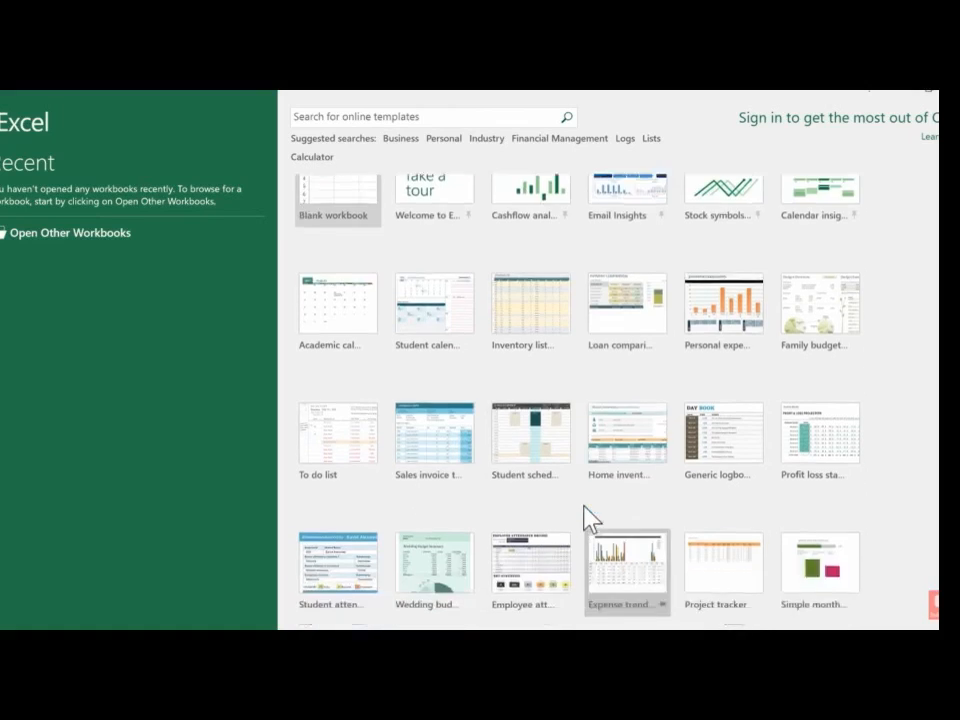
scroll(855, 381, "up", 2)
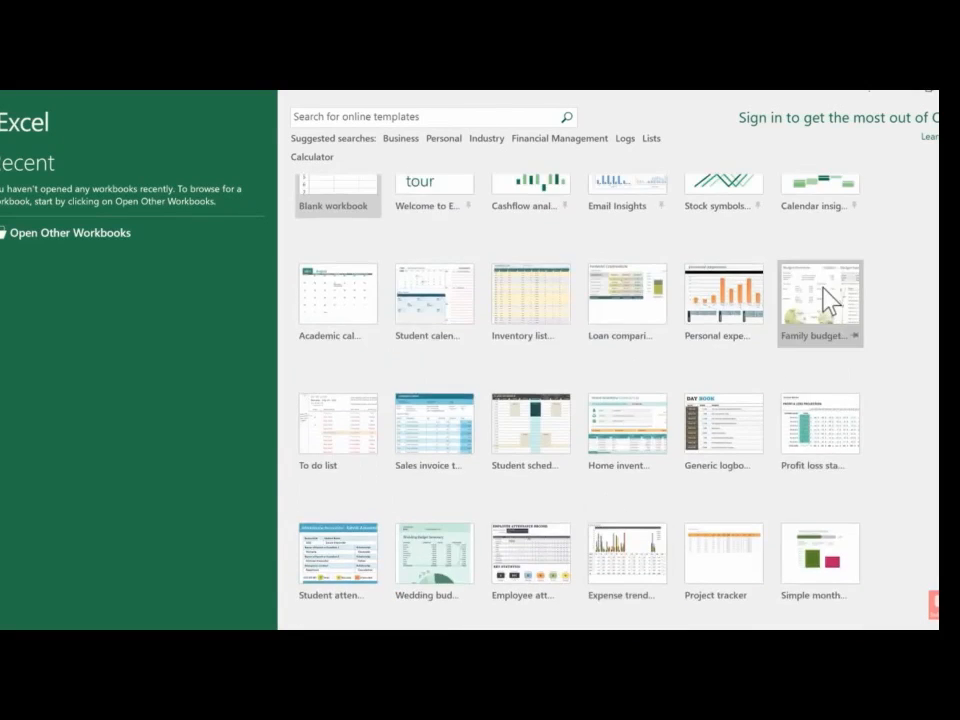
scroll(767, 435, "down", 3)
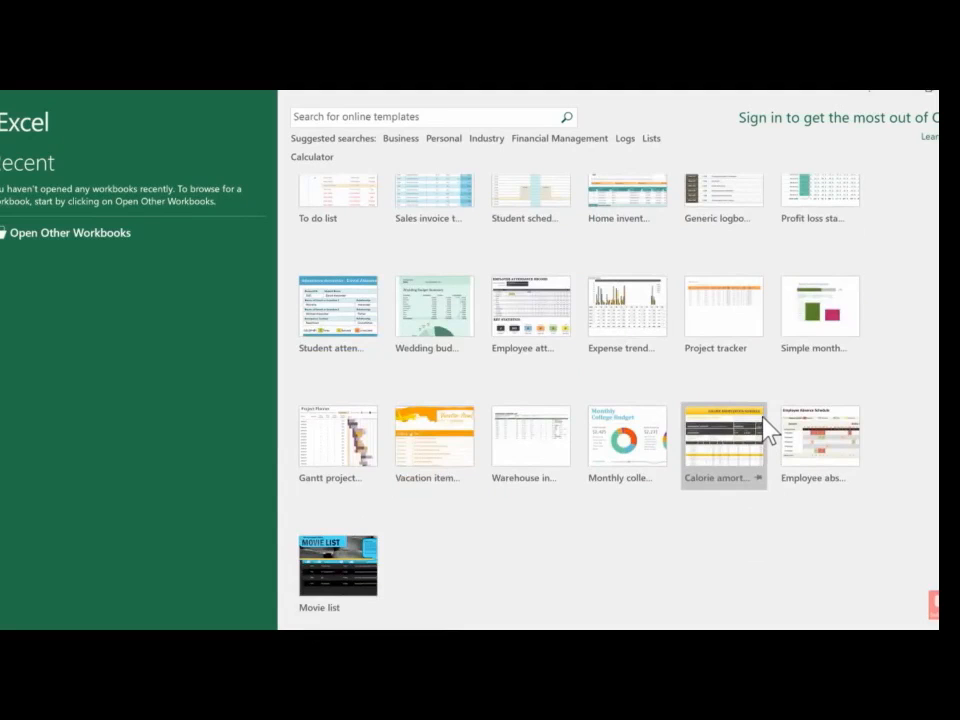
scroll(738, 421, "up", 3)
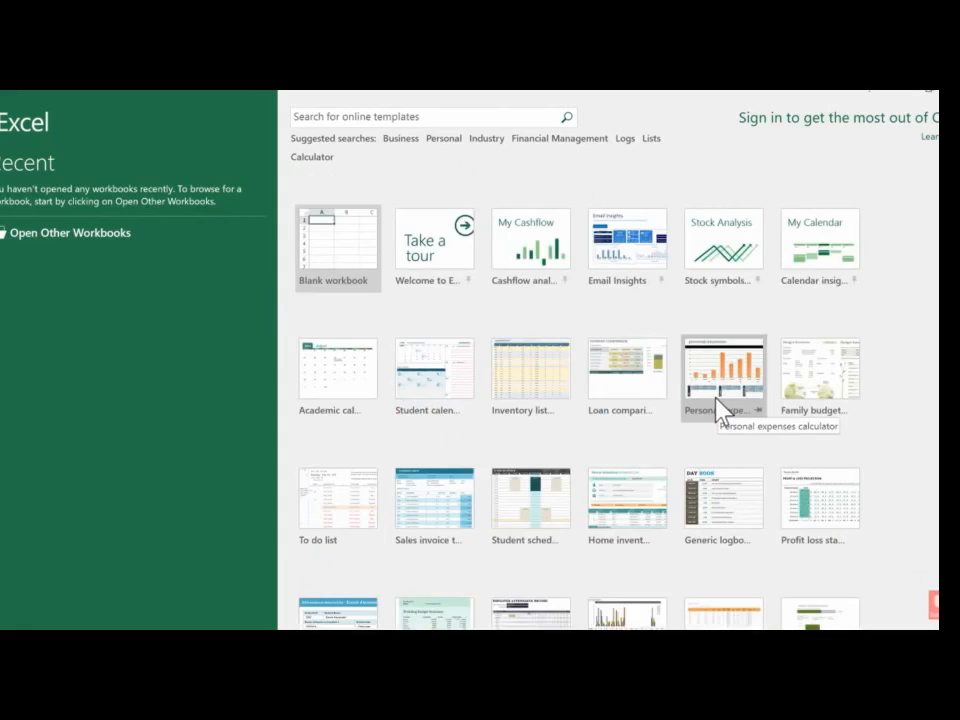
scroll(628, 371, "down", 3)
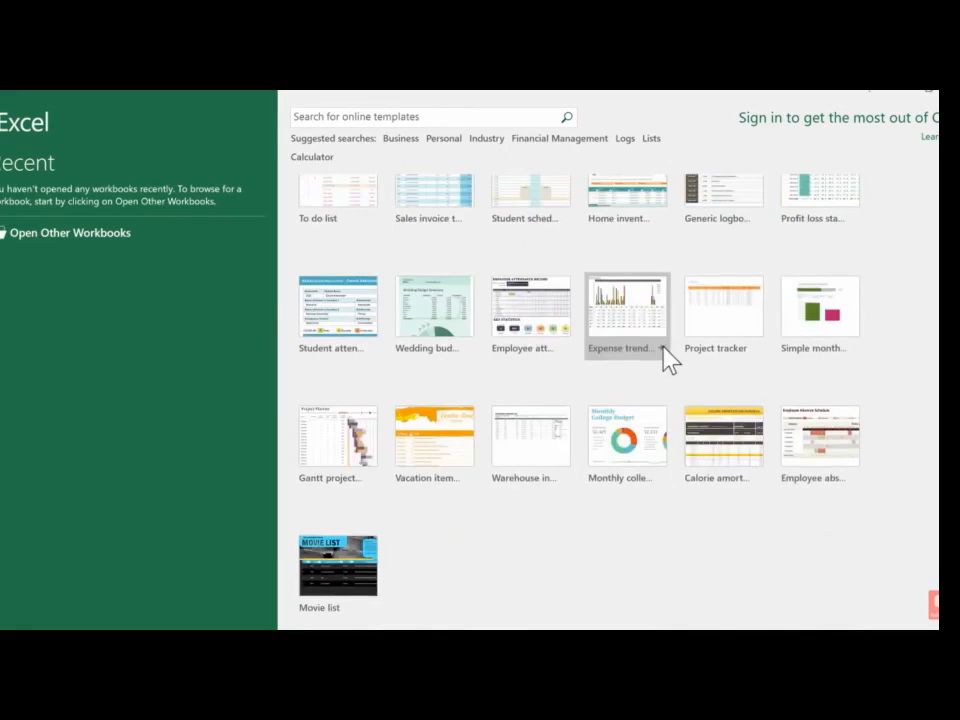
scroll(666, 360, "up", 3)
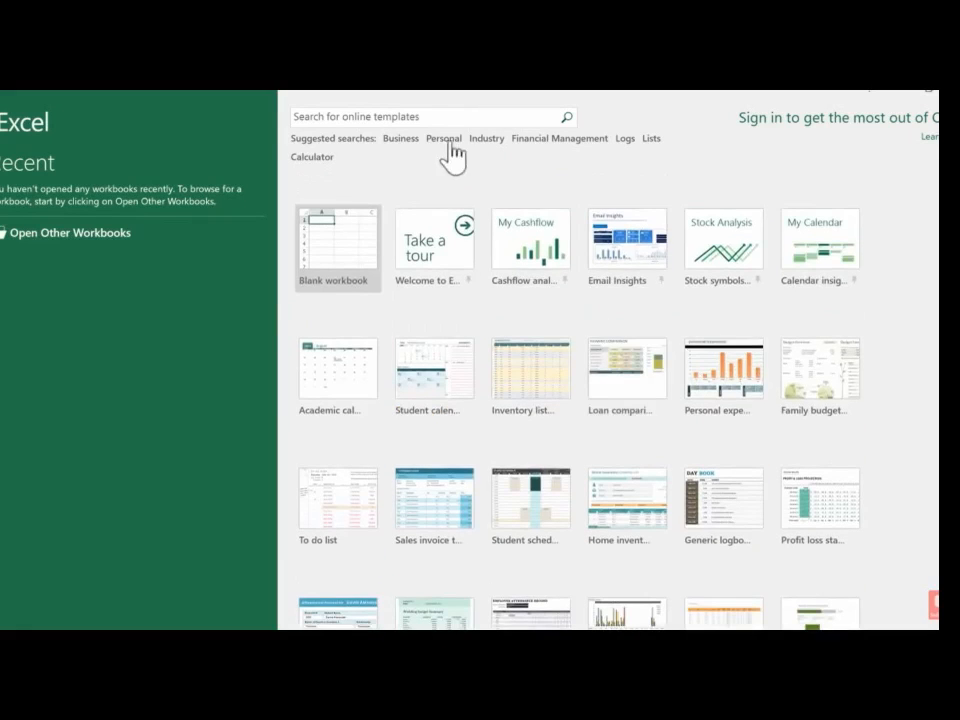
Search the online templates for "budget" and look through the matching templates
left_click(395, 115)
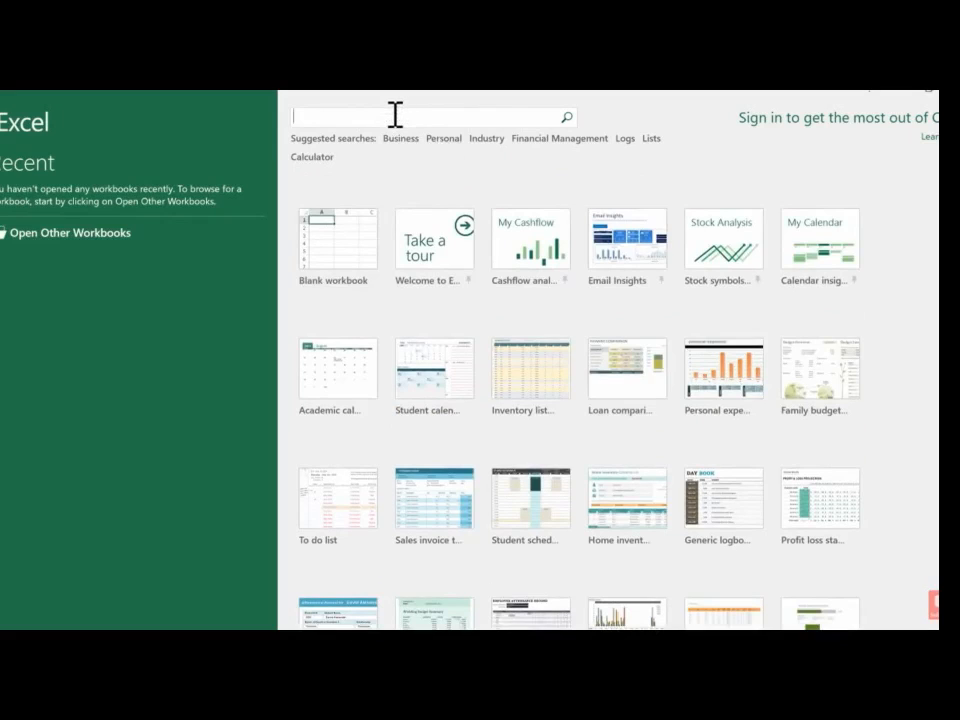
type("budget")
key("Return")
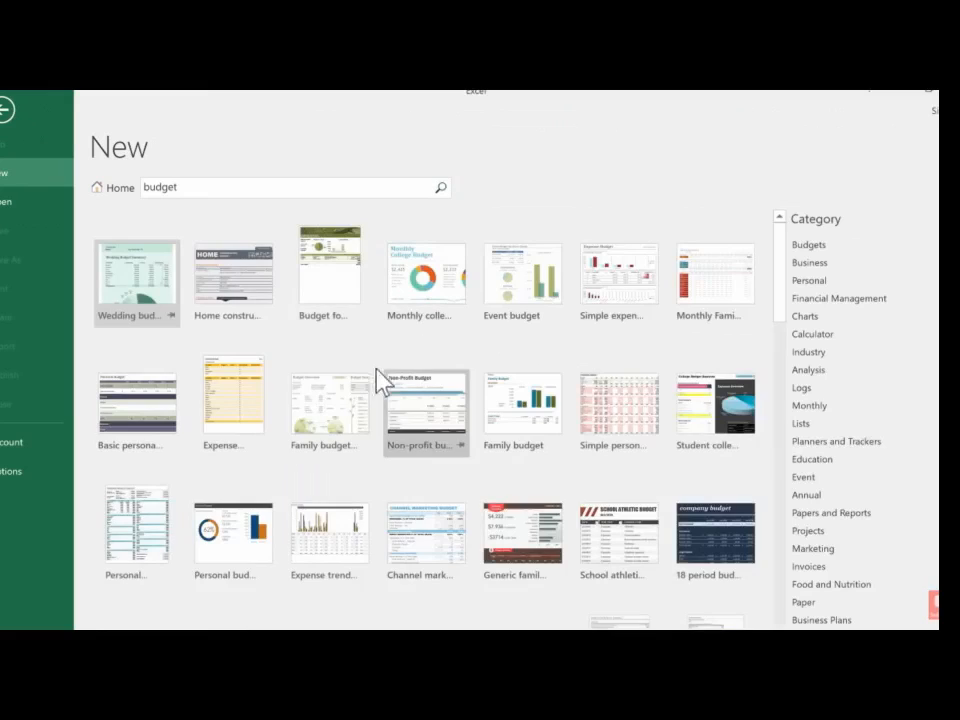
left_click(368, 352)
scroll(370, 352, "down", 6)
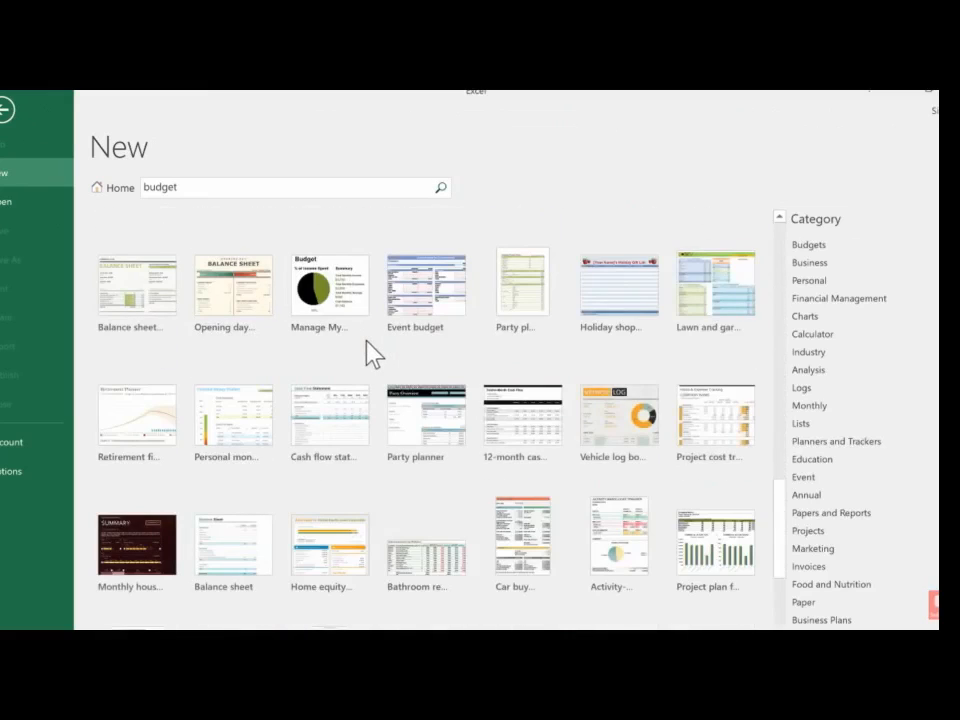
scroll(372, 352, "down", 3)
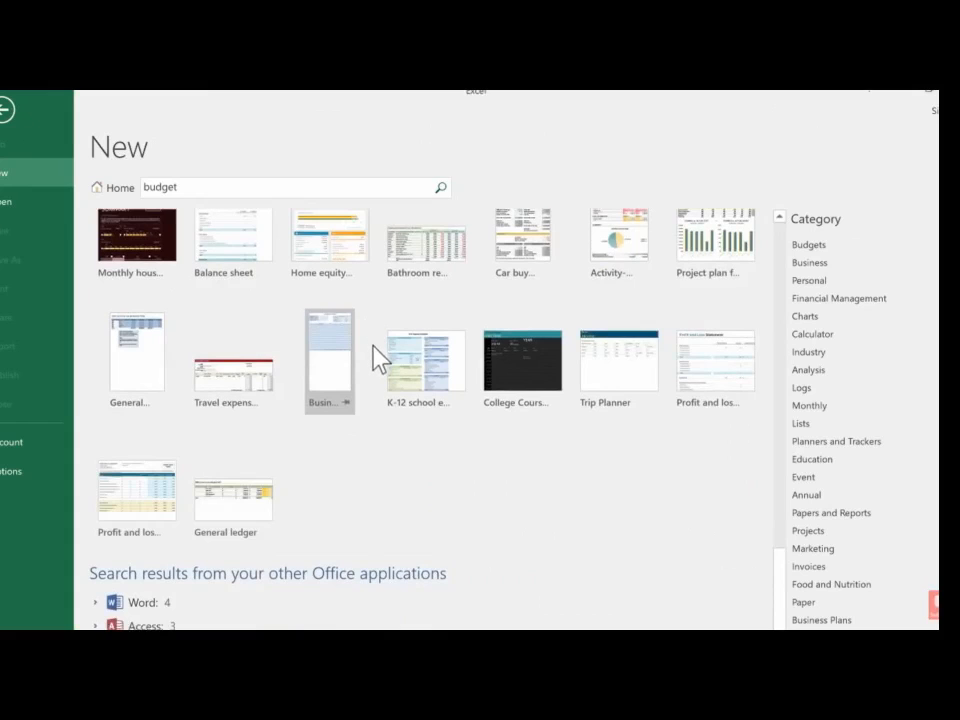
scroll(381, 358, "up", 10)
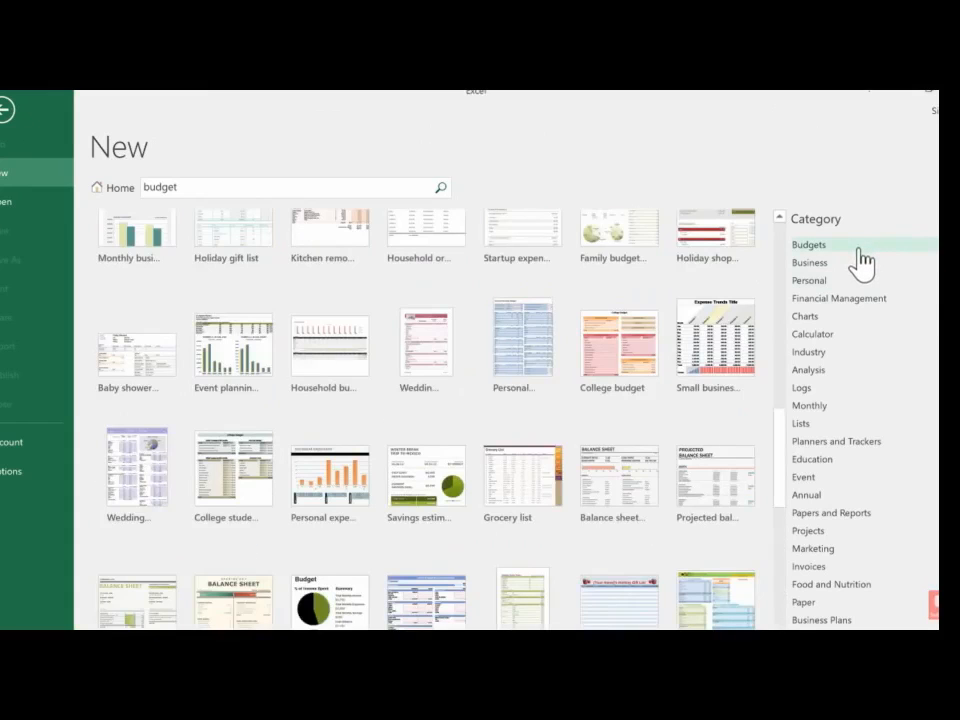
scroll(860, 264, "down", 5)
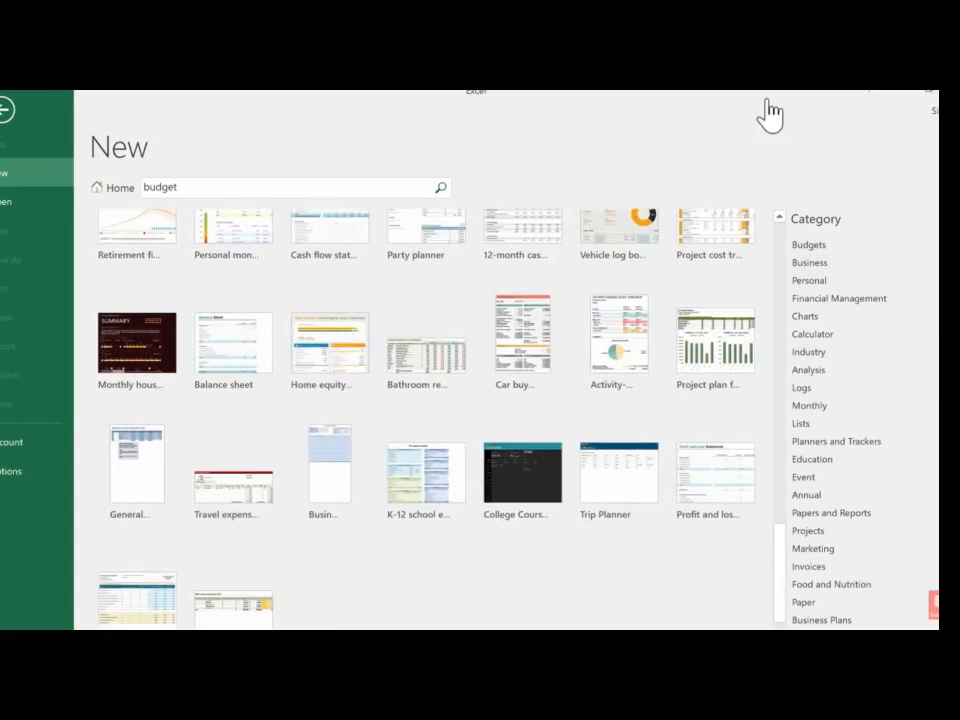
Filter the budget templates by the Calculator category and preview the Business trip budget template
left_click(814, 335)
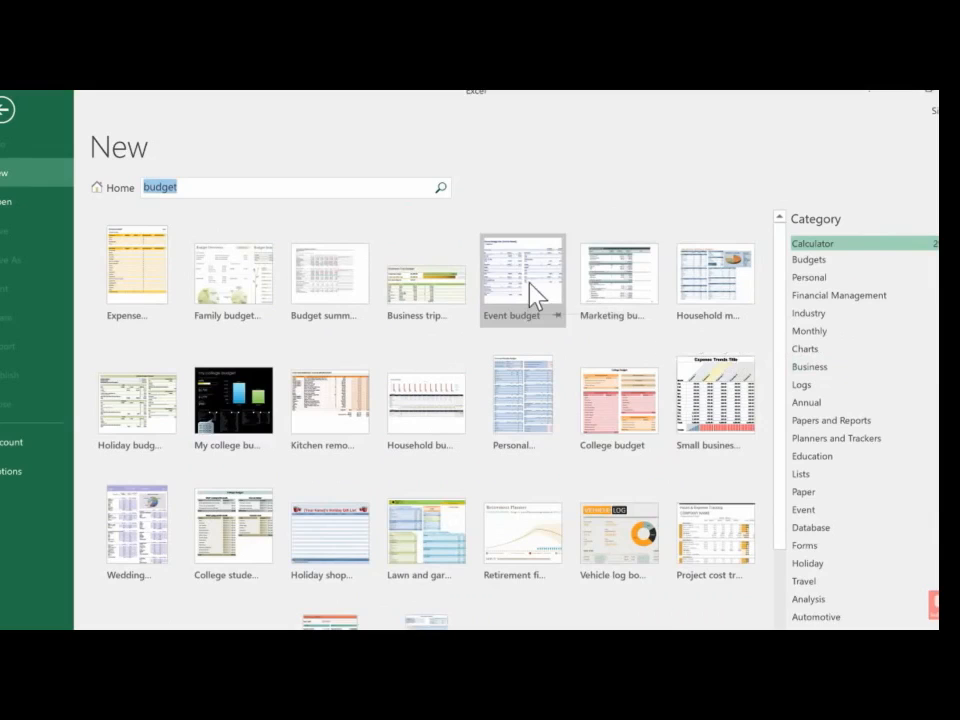
left_click(452, 312)
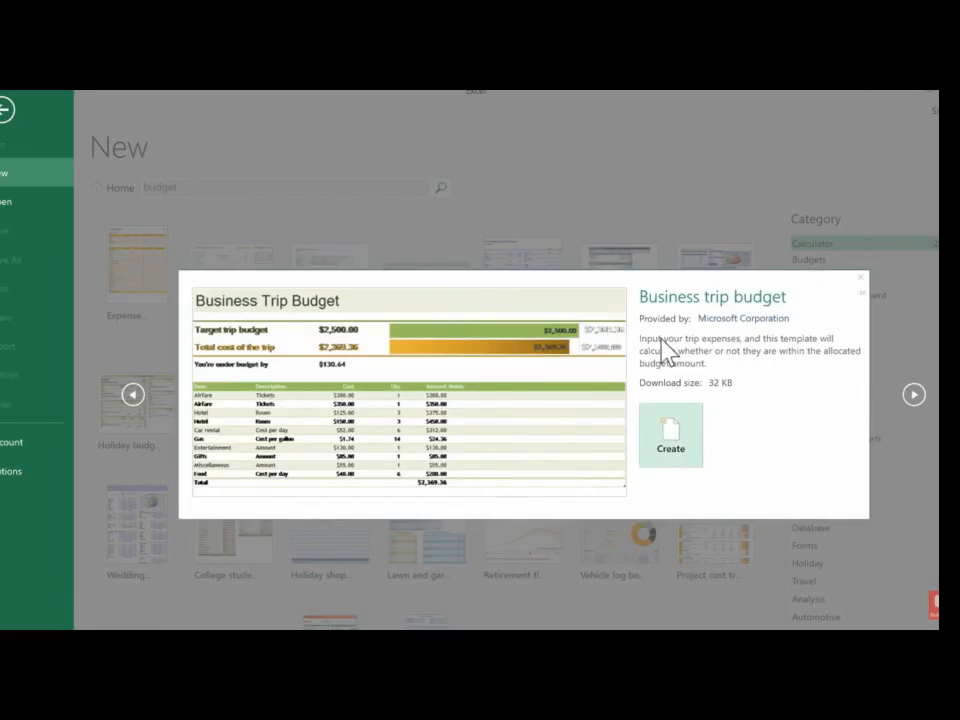
left_click(862, 287)
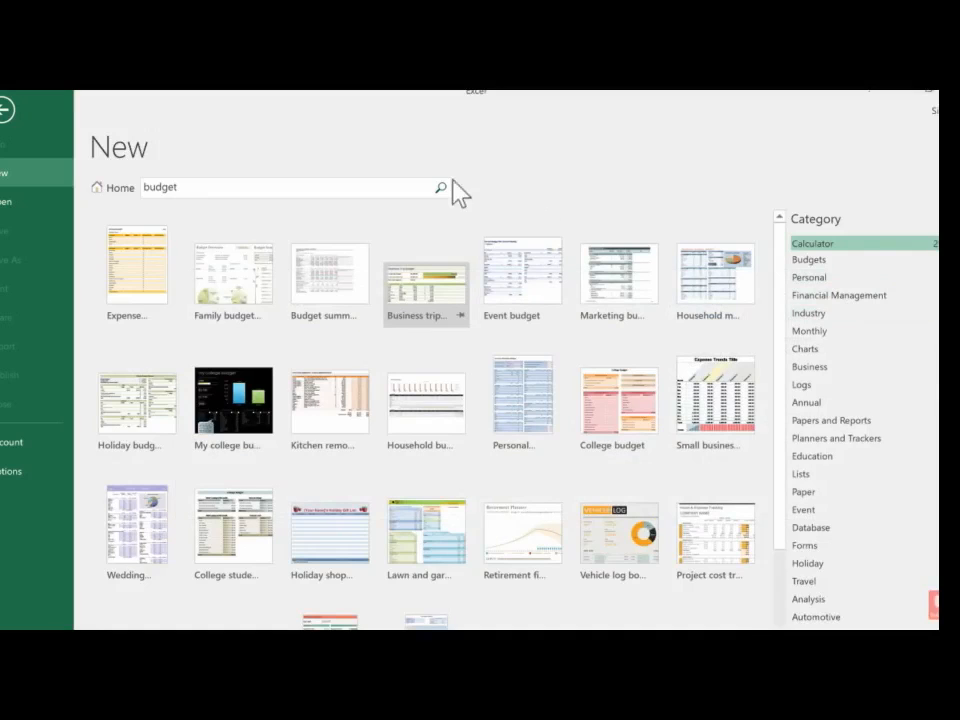
Return to the main template list and create a blank workbook
left_click(120, 187)
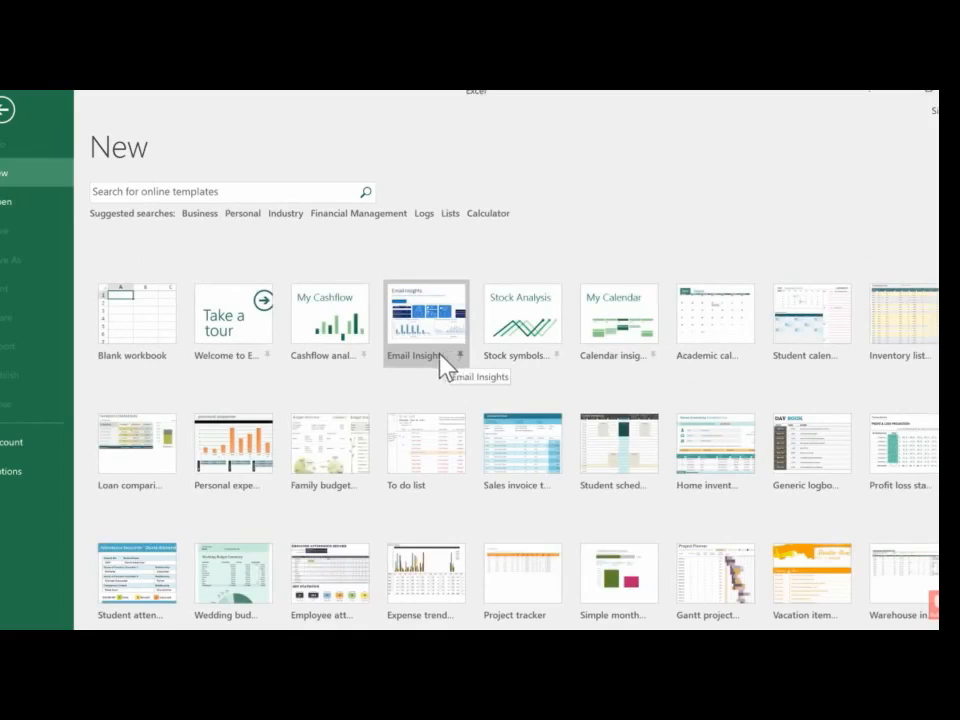
left_click(120, 345)
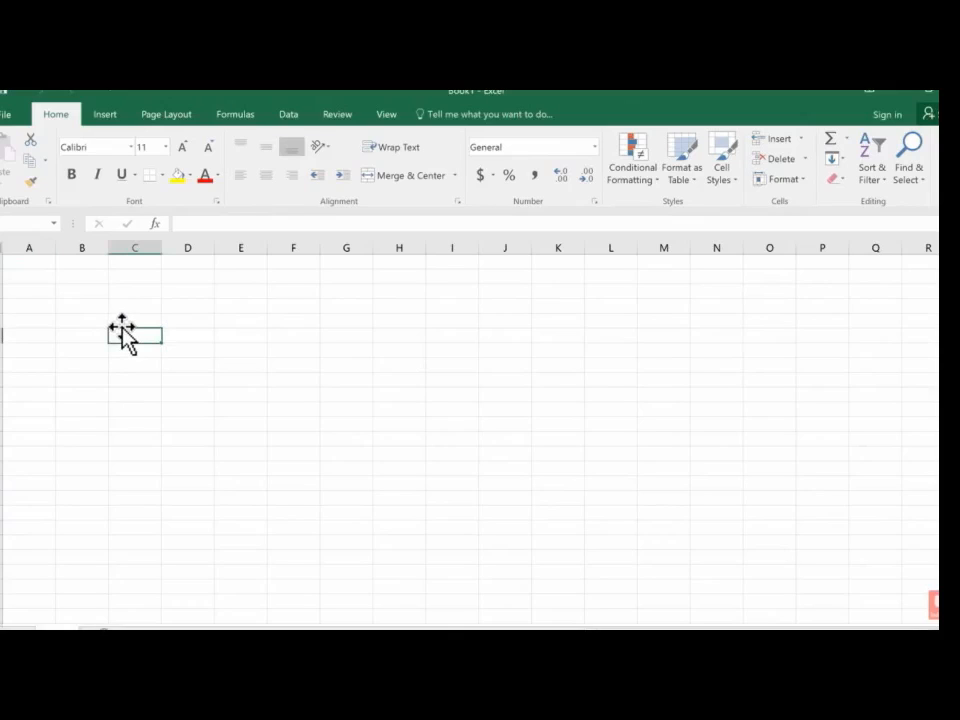
Examine the ribbon commands for inserting, page layout, formulas, data, review and view
left_click(105, 114)
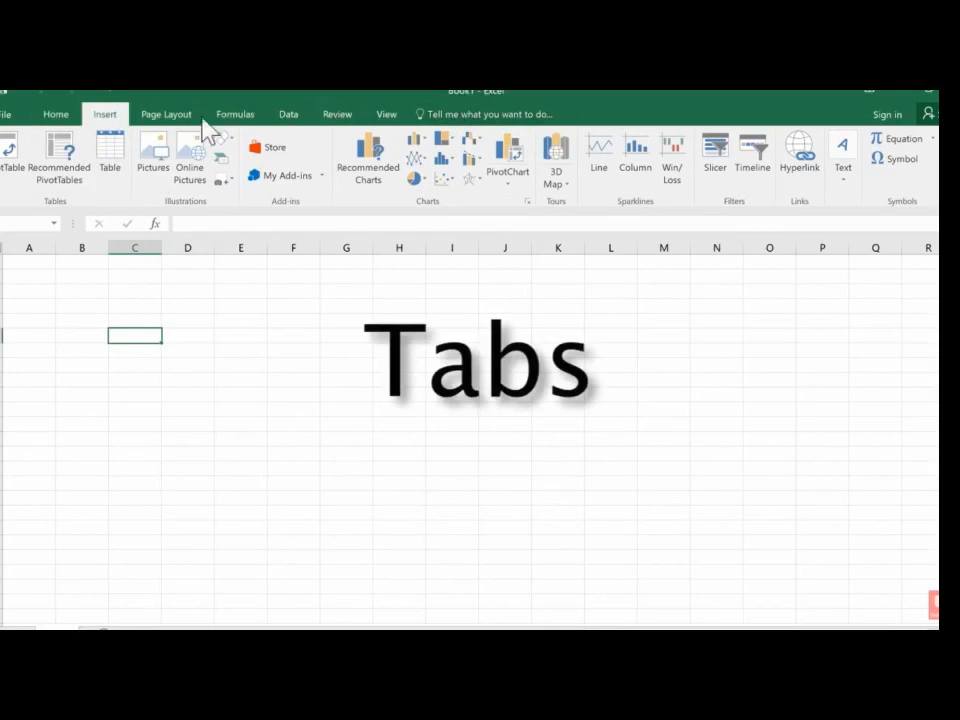
left_click(54, 117)
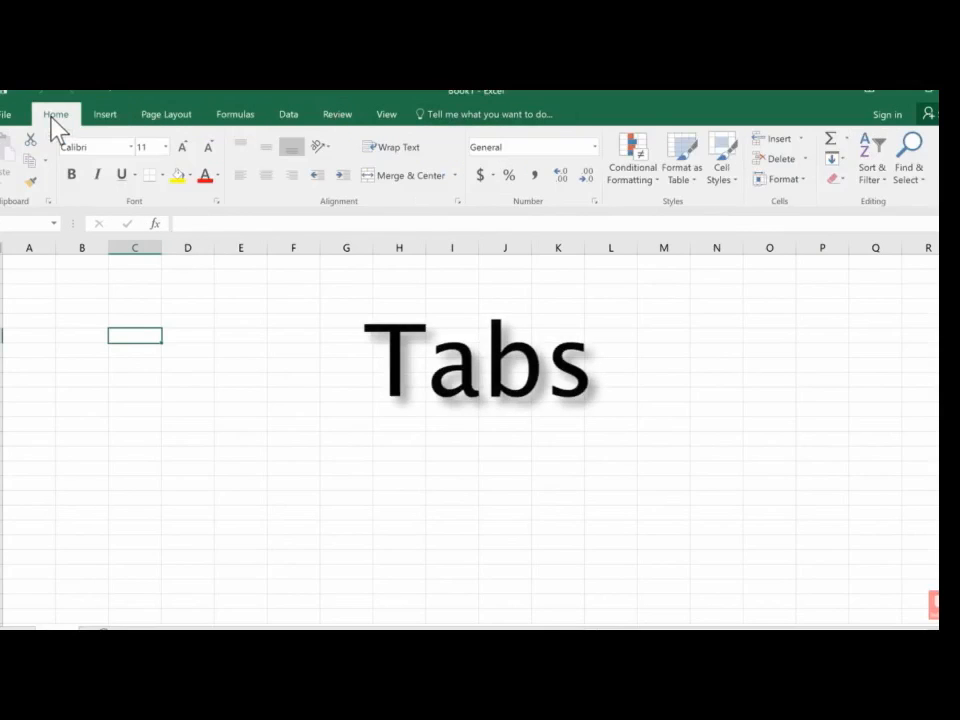
left_click(105, 117)
left_click(163, 118)
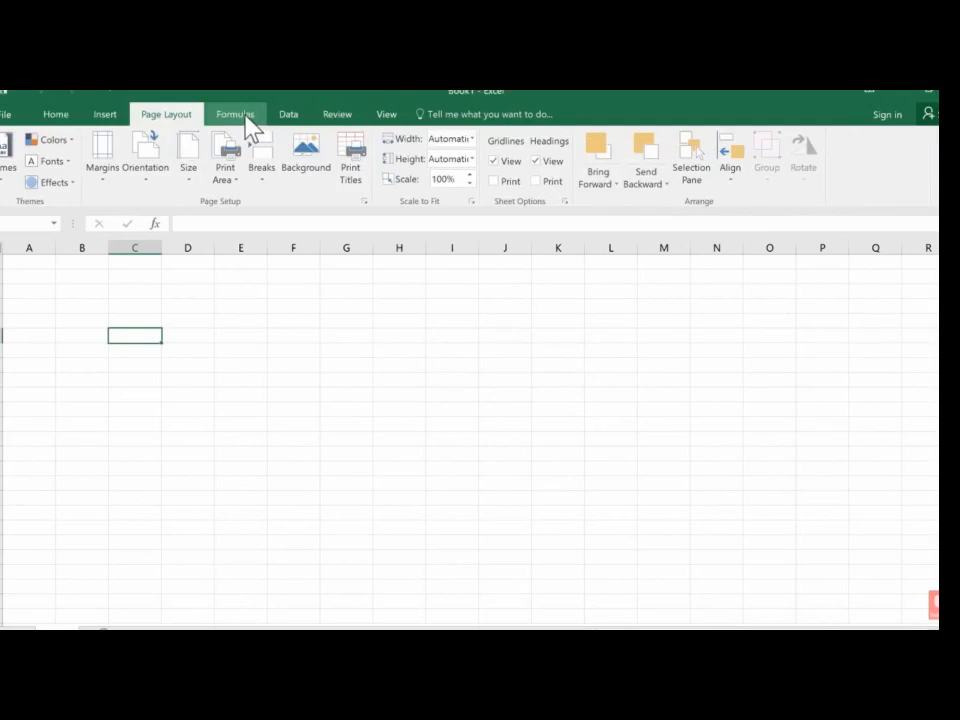
left_click(289, 116)
left_click(340, 116)
left_click(388, 116)
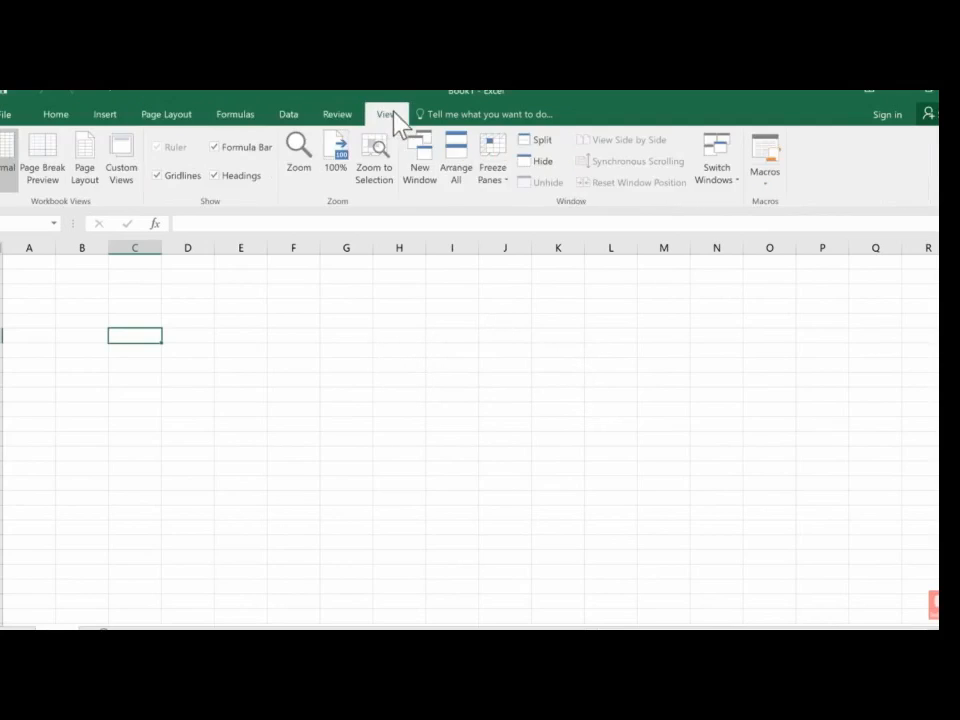
left_click(340, 116)
left_click(292, 116)
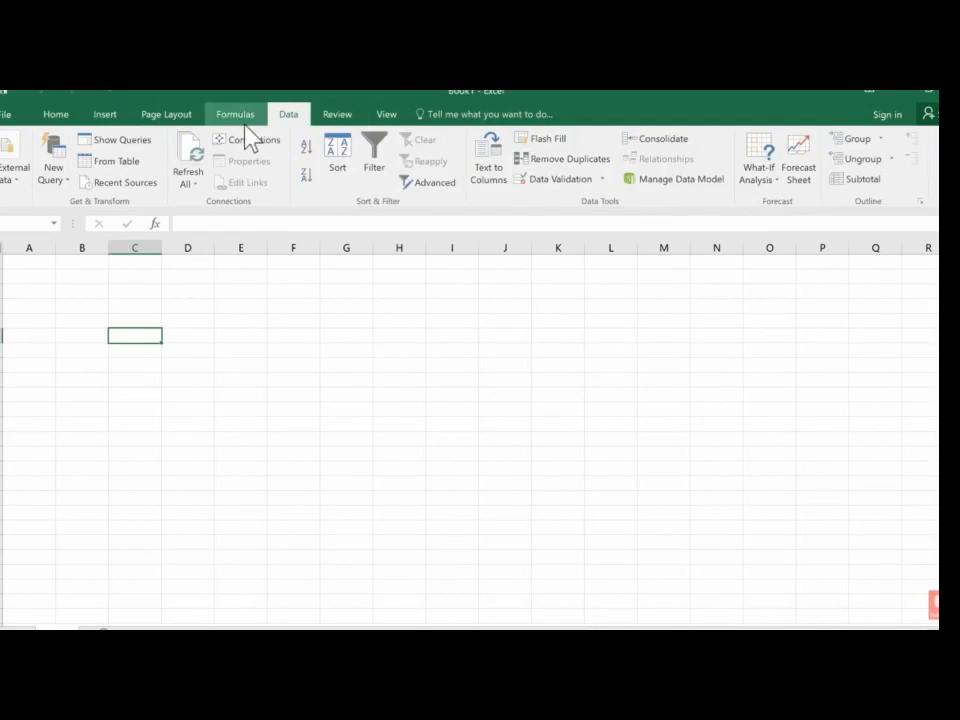
left_click(235, 116)
left_click(110, 116)
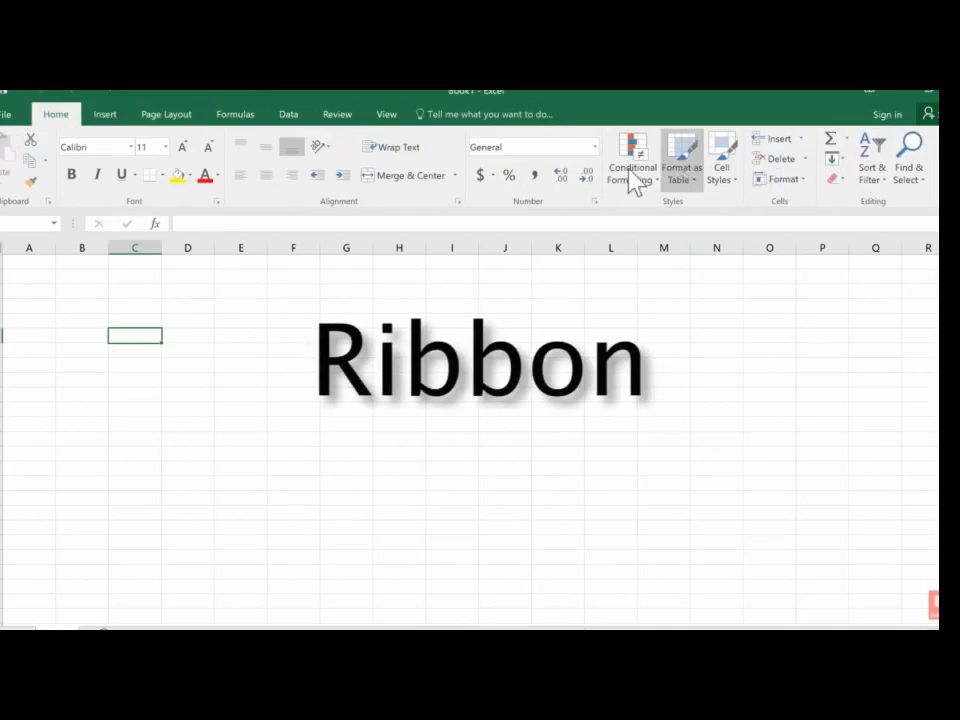
Examine the page layout command groups and the Page Setup options for orientation, scaling and paper size
left_click(172, 118)
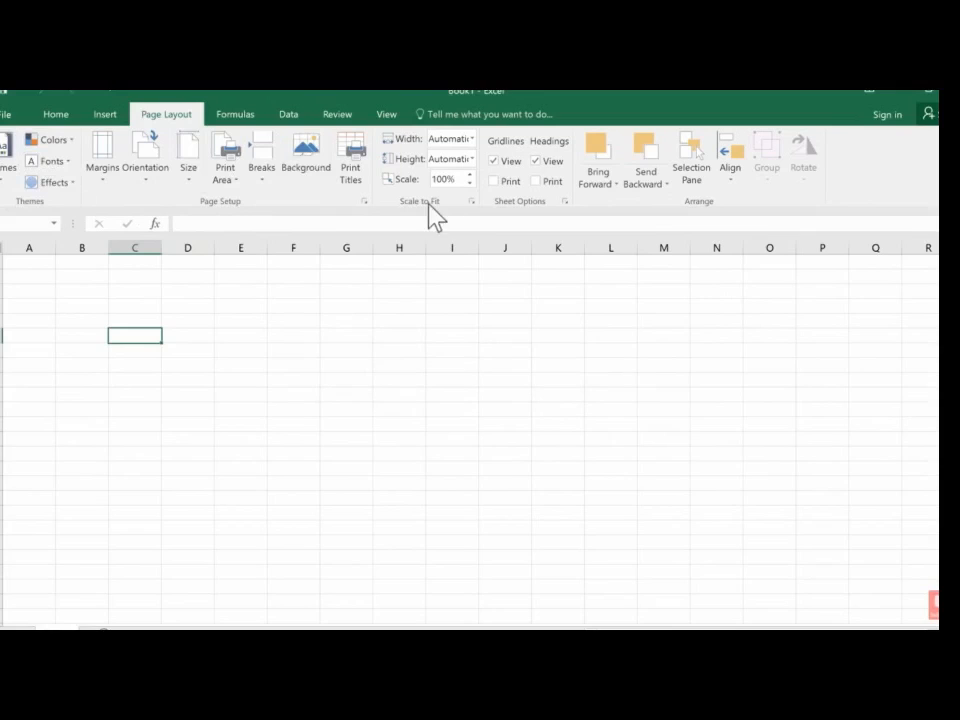
scroll(152, 124, "down", 1)
left_click(163, 117)
scroll(170, 122, "up", 1)
left_click(172, 120)
left_click(473, 202)
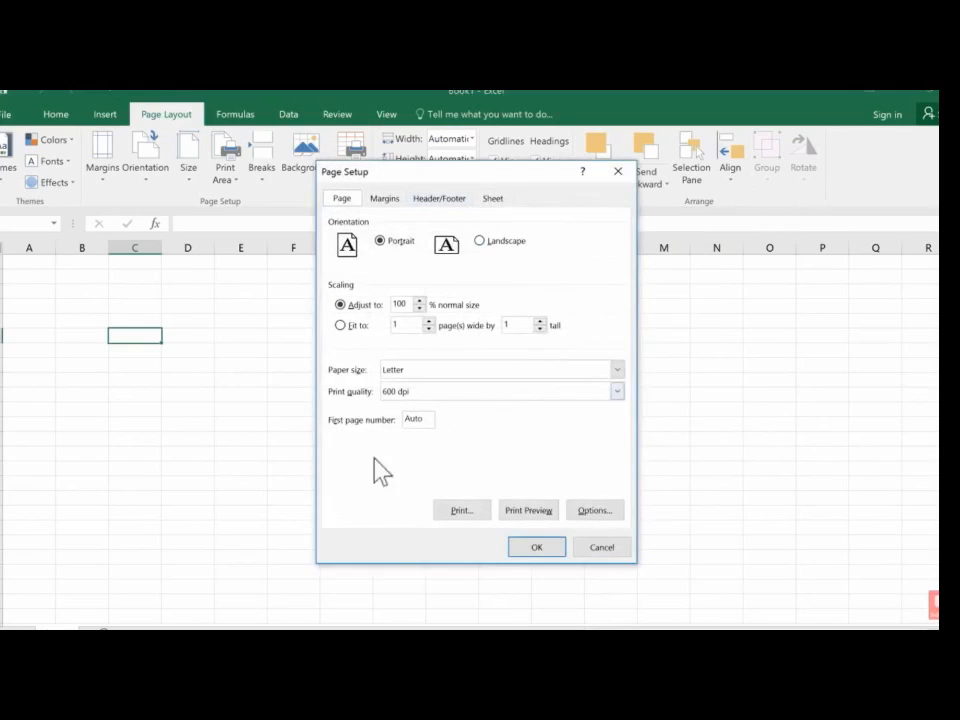
left_click(619, 172)
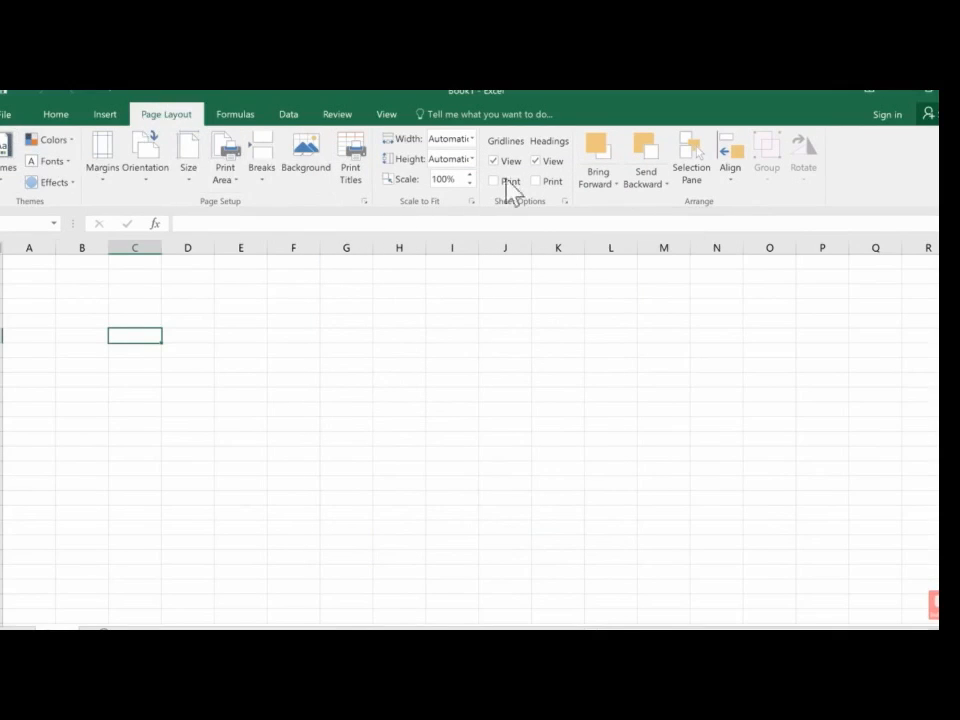
scroll(843, 198, "up", 1)
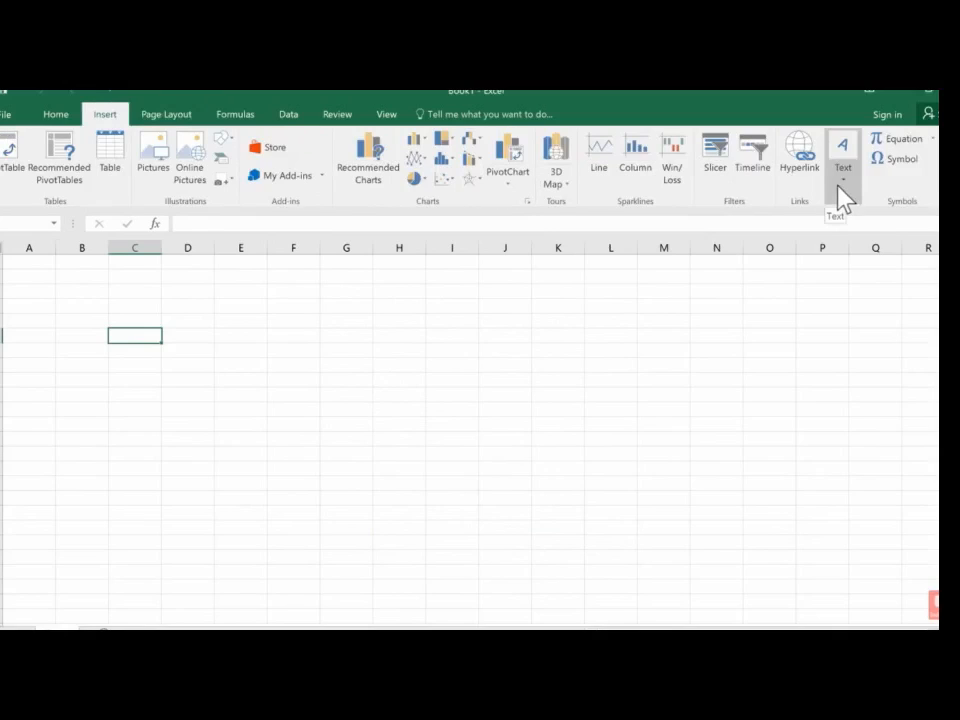
left_click(170, 120)
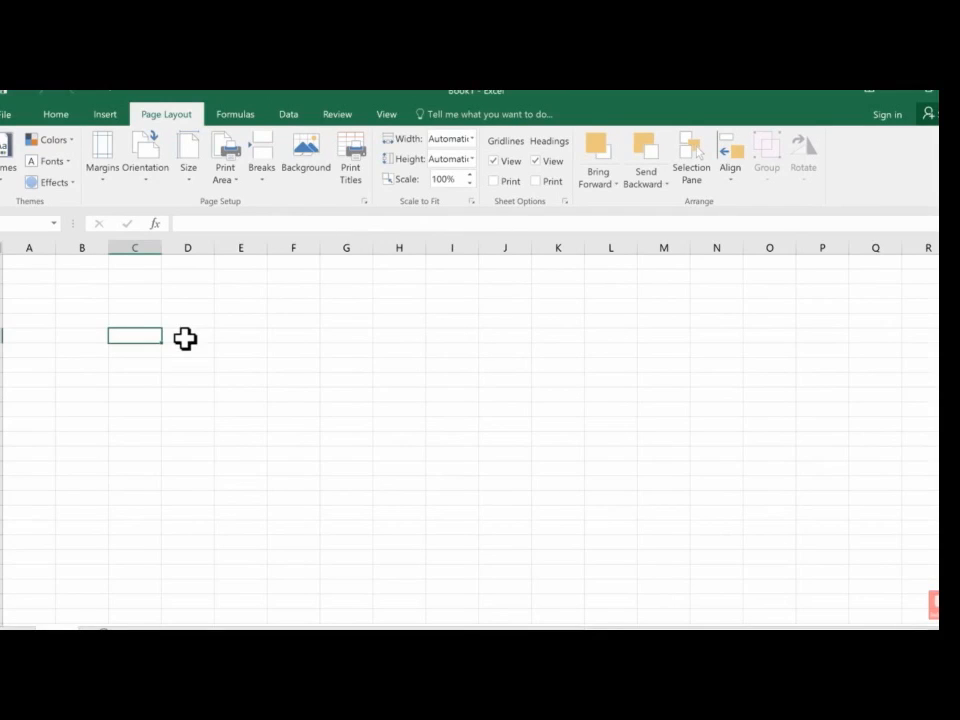
Select cell D3, row 2 and columns A and B in turn, finishing with the whole of column C selected
left_click(203, 290)
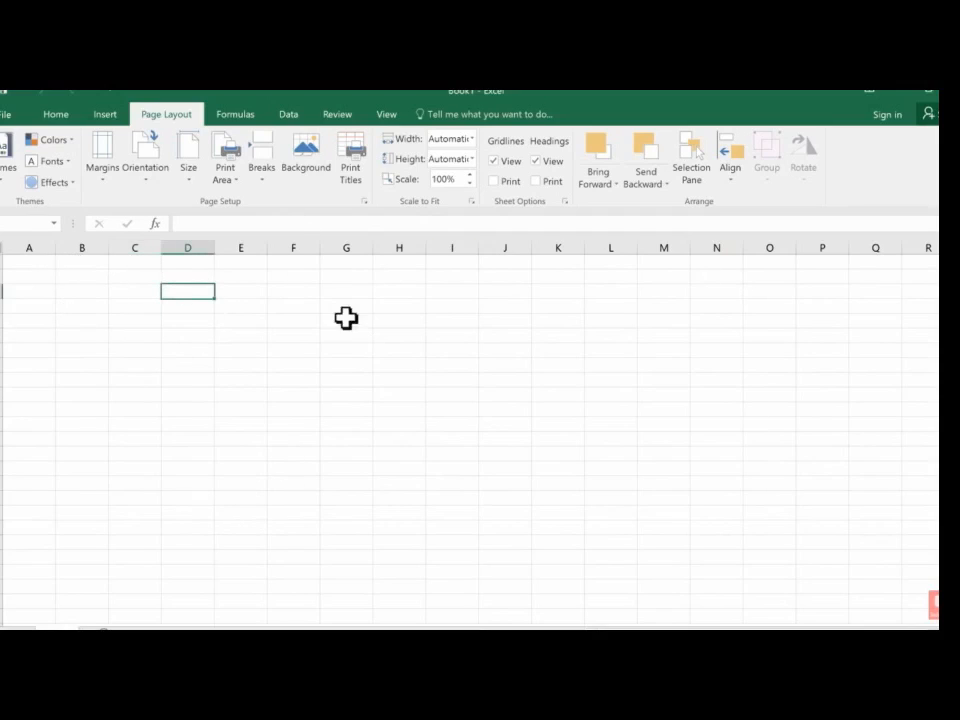
left_click(133, 248)
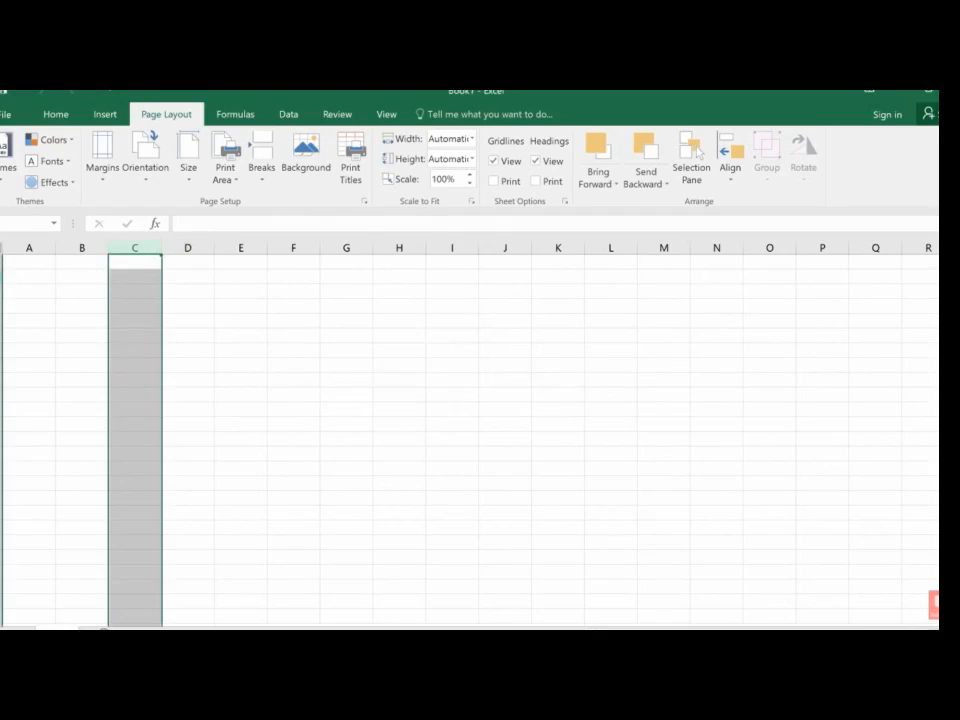
left_click(1, 276)
left_click(132, 243)
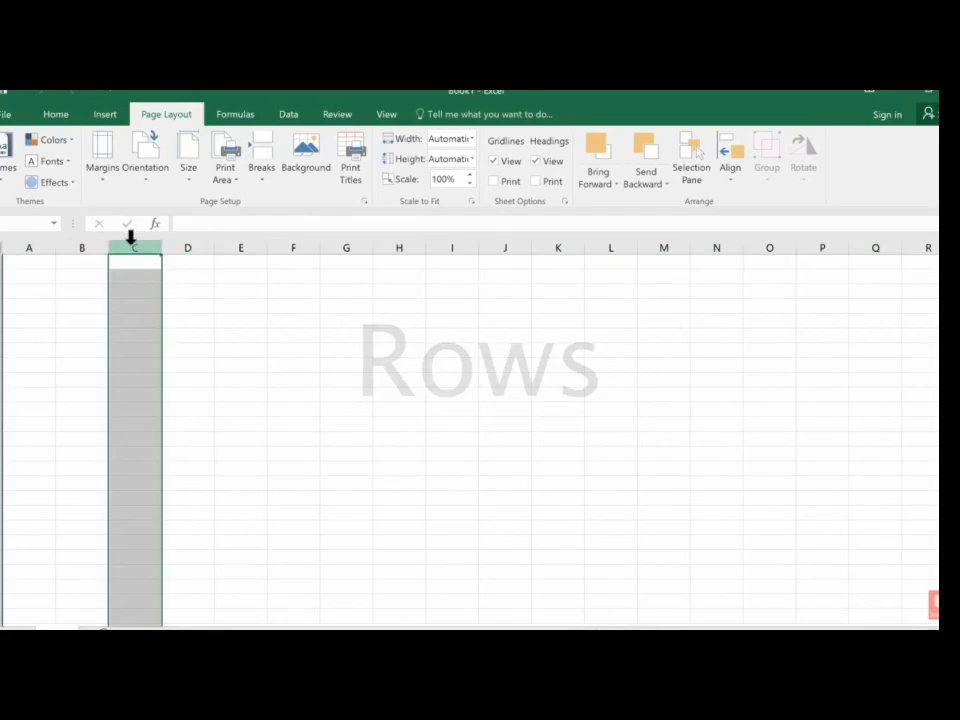
left_click(40, 247)
left_click(84, 243)
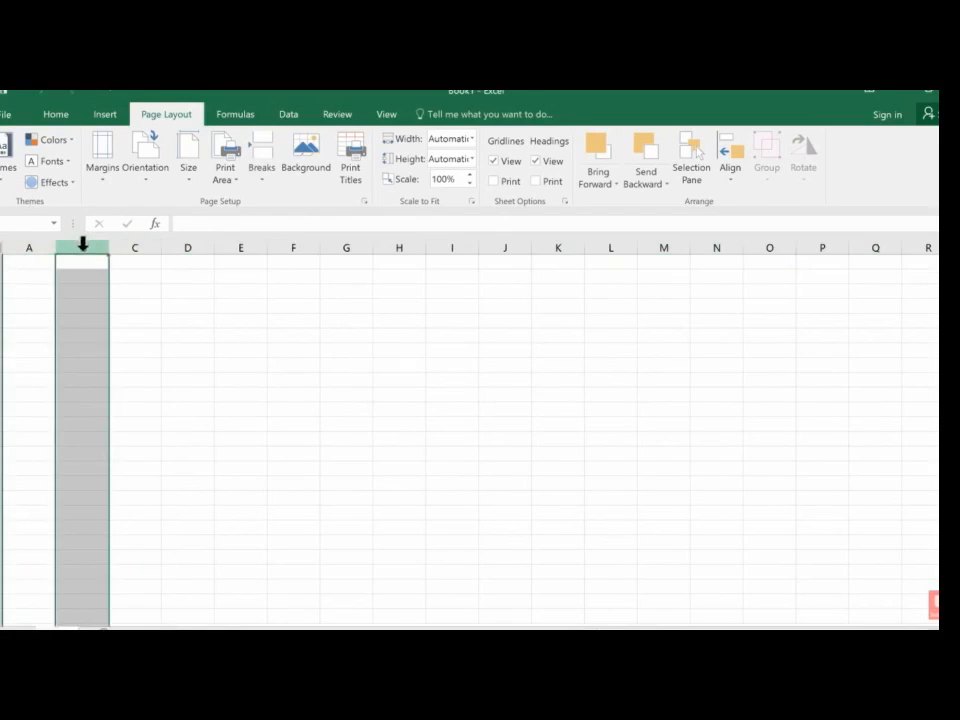
left_click(150, 245)
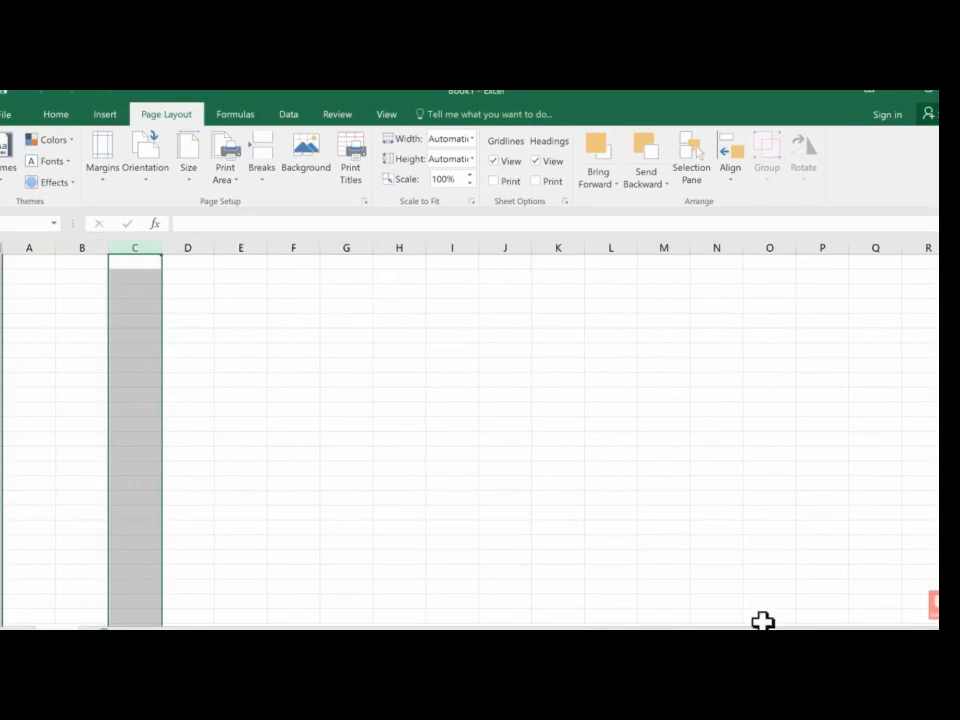
left_click_drag(764, 635, 782, 635)
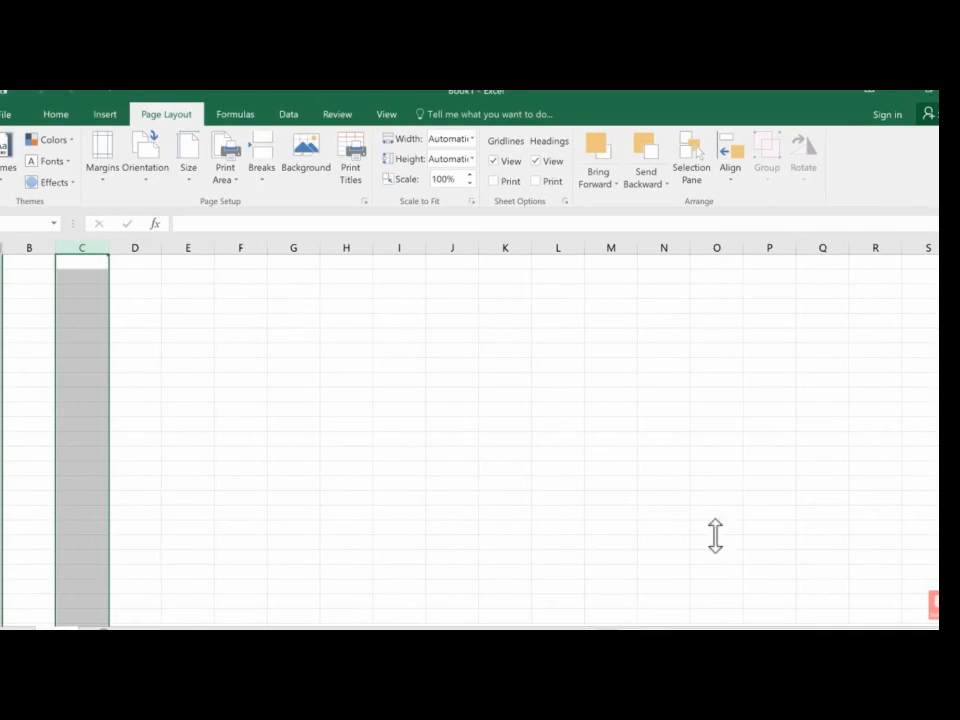
Select cell A3 and rows 1, 2 and 3 in turn, finishing on cell C5
left_click_drag(711, 634, 697, 634)
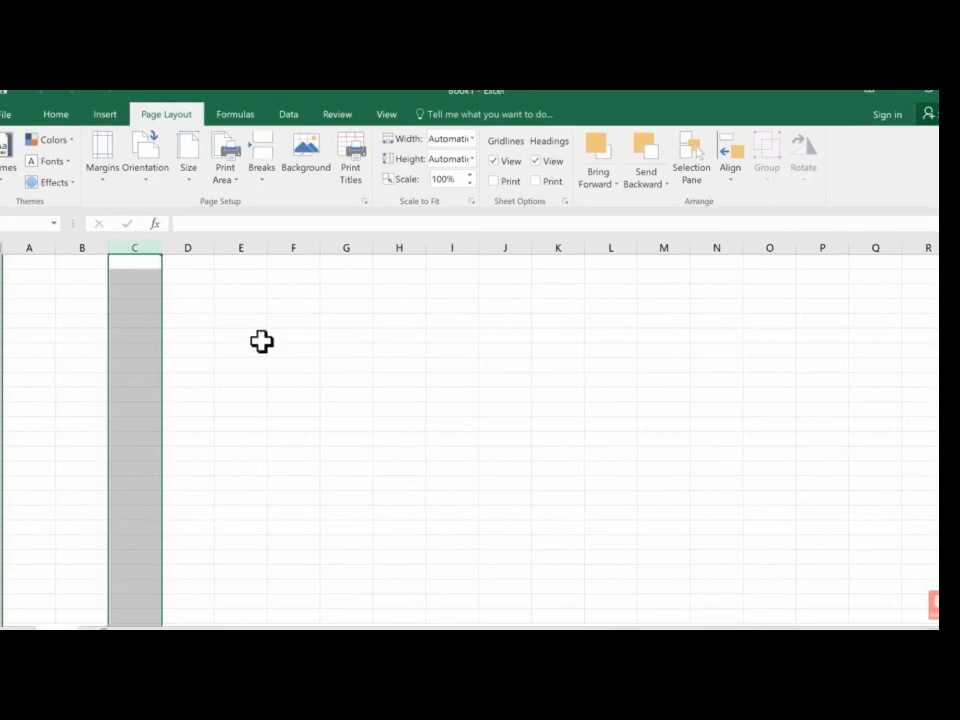
left_click(24, 286)
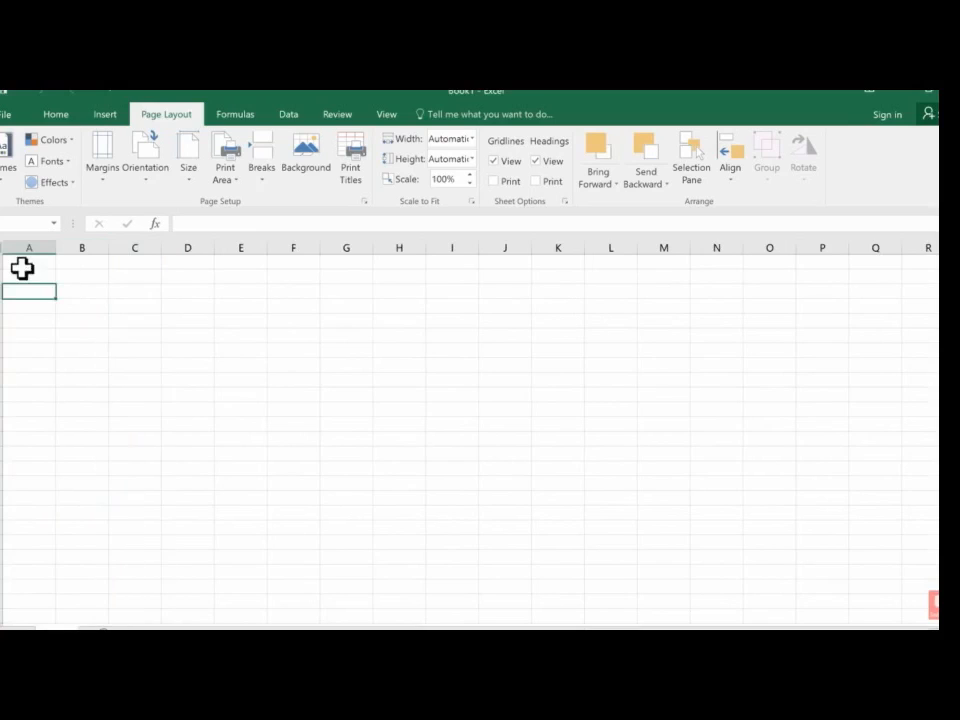
left_click(1, 277)
left_click(1, 262)
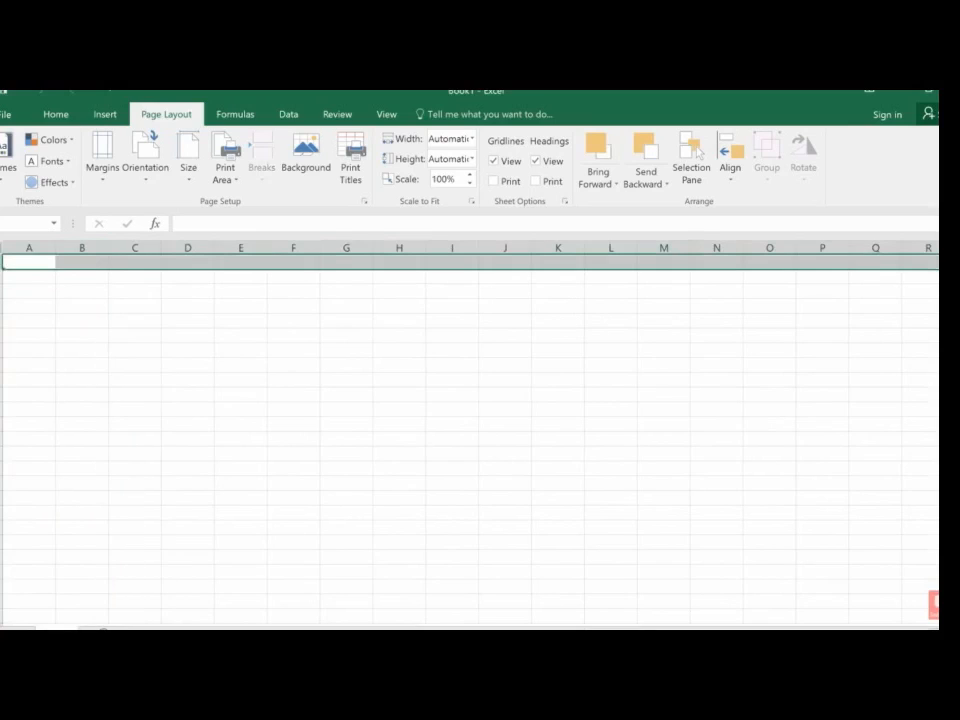
left_click(1, 277)
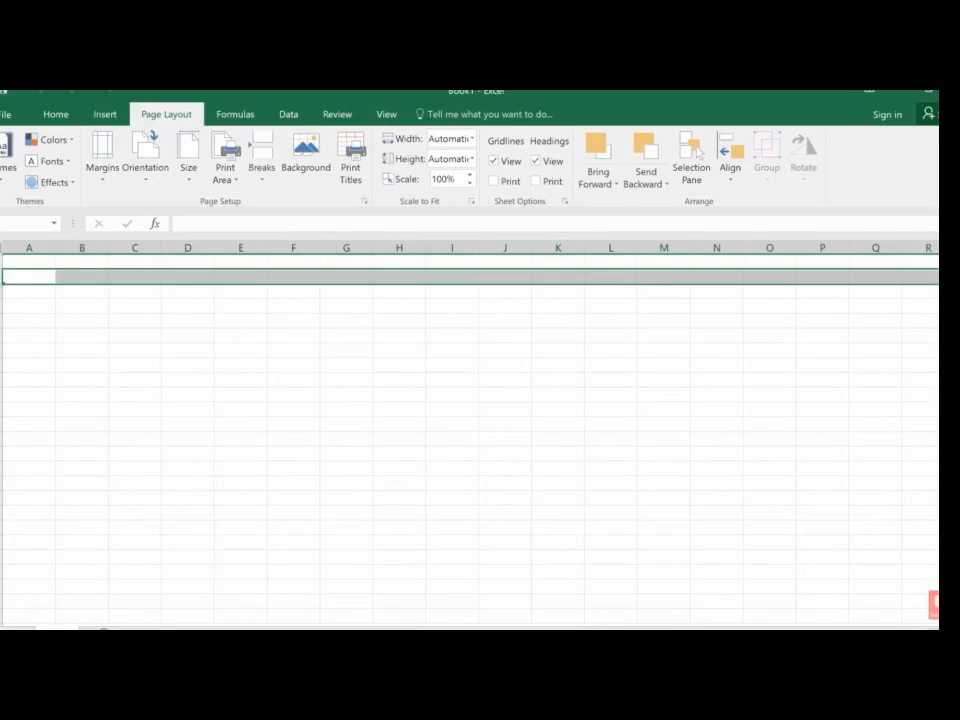
left_click(1, 291)
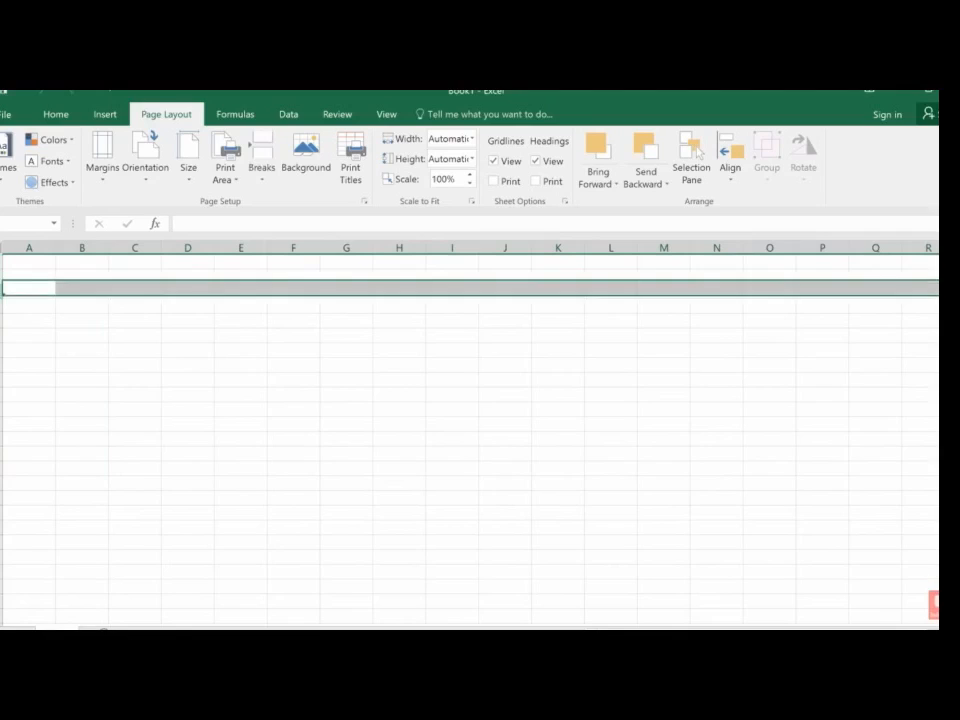
left_click(115, 318)
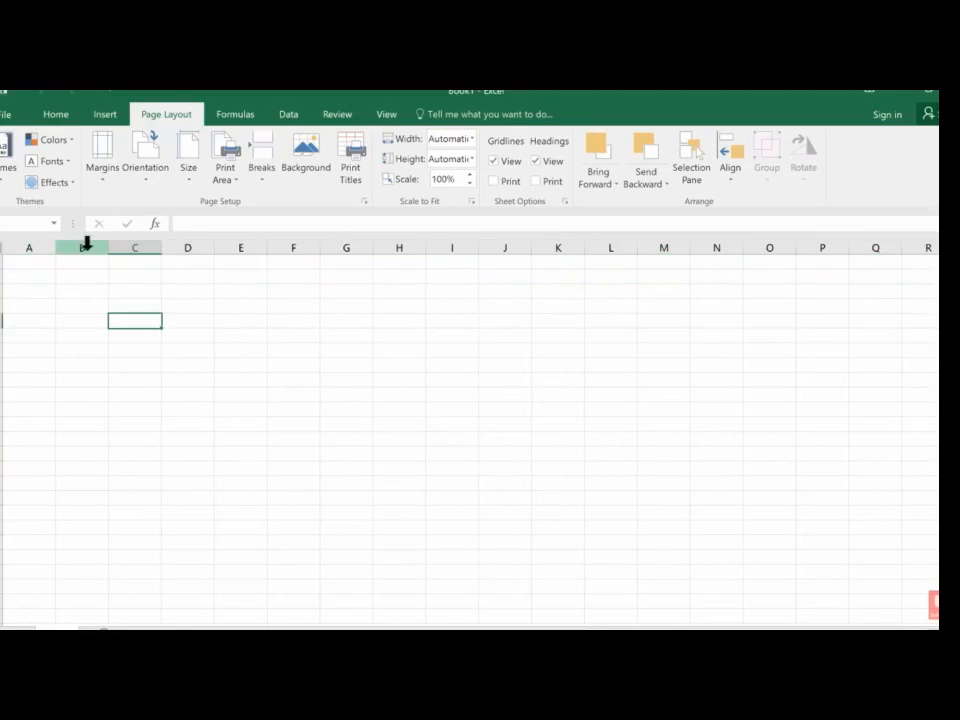
Select row 4, column B and row 2 in turn, finishing on cell B2 where column B and row 2 cross
left_click(1, 320)
left_click(1, 306)
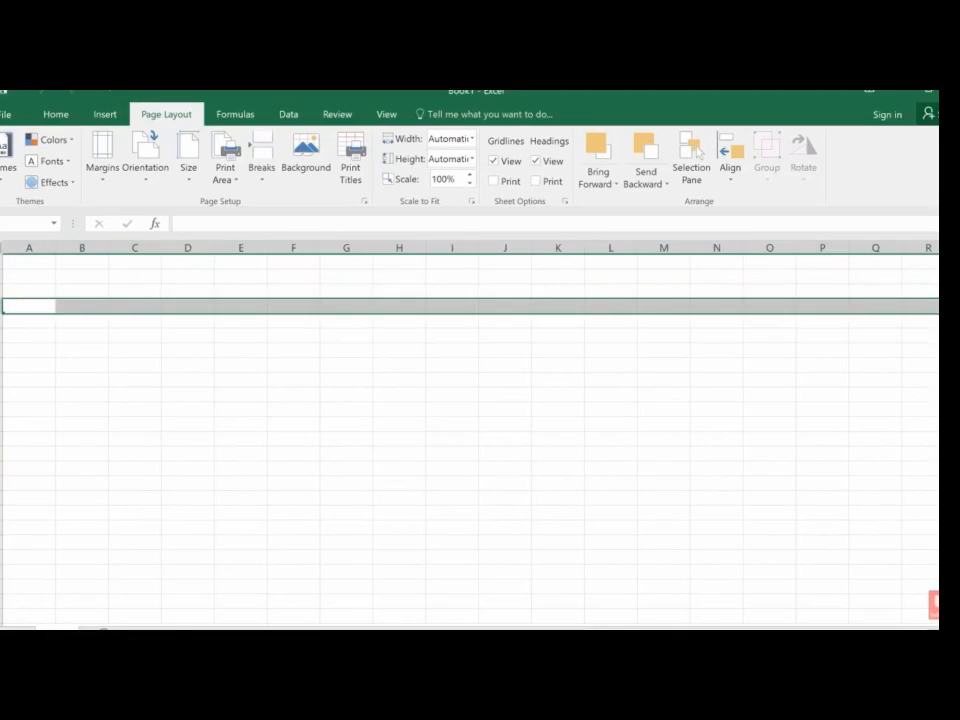
left_click(87, 246)
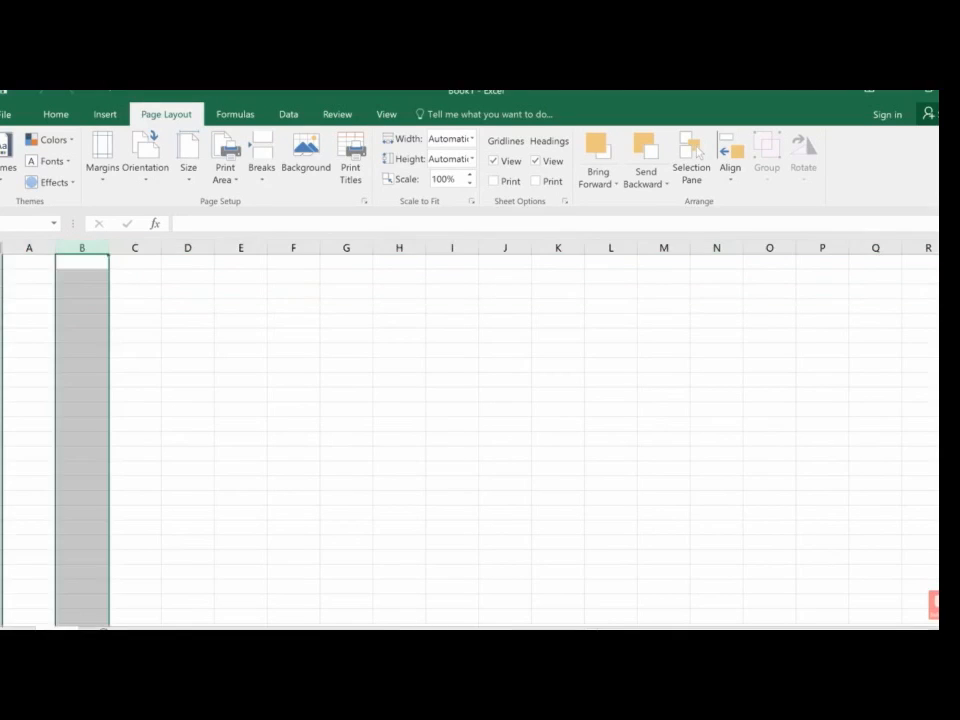
left_click(1, 291)
left_click(1, 276)
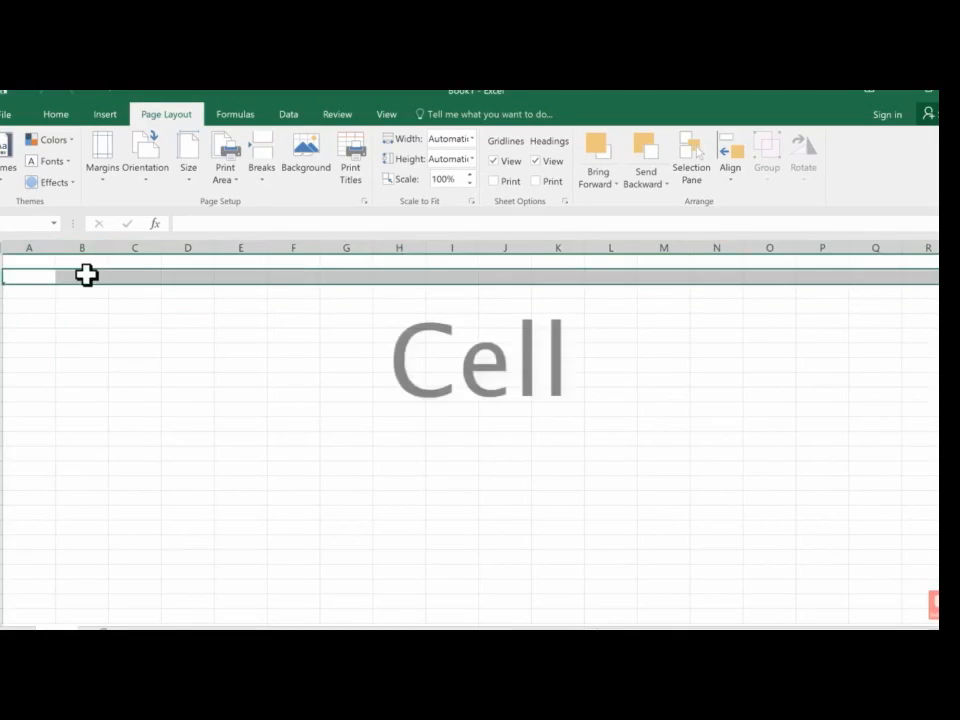
left_click(86, 275)
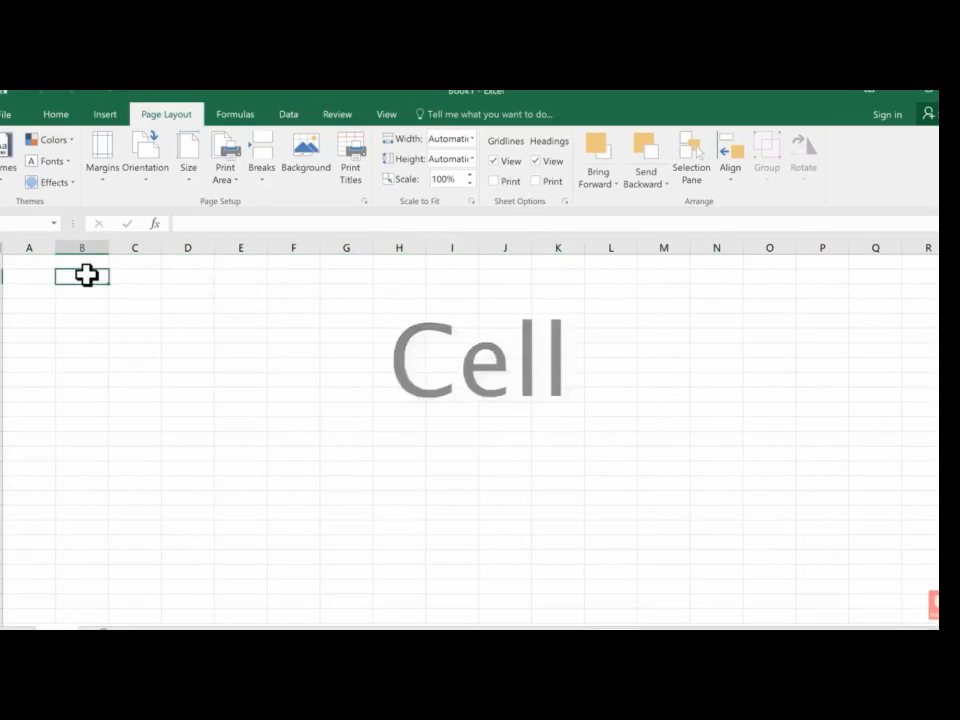
Select cells D3 and C2 and the whole of column C in turn, finishing with single cells M9 and I16
left_click(193, 293)
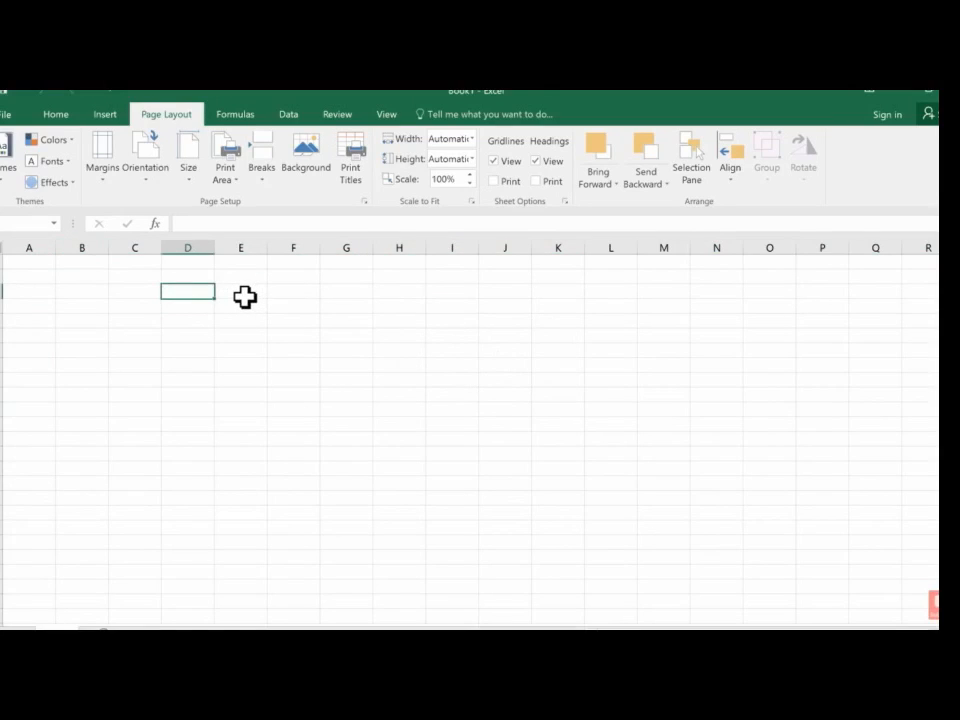
left_click(126, 279)
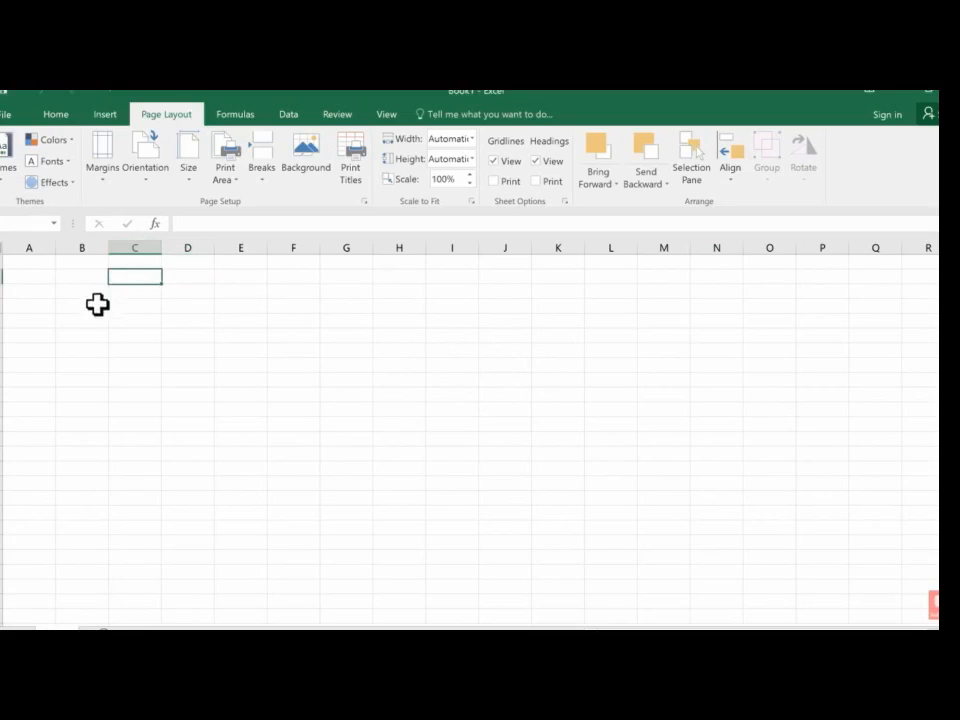
left_click(140, 248)
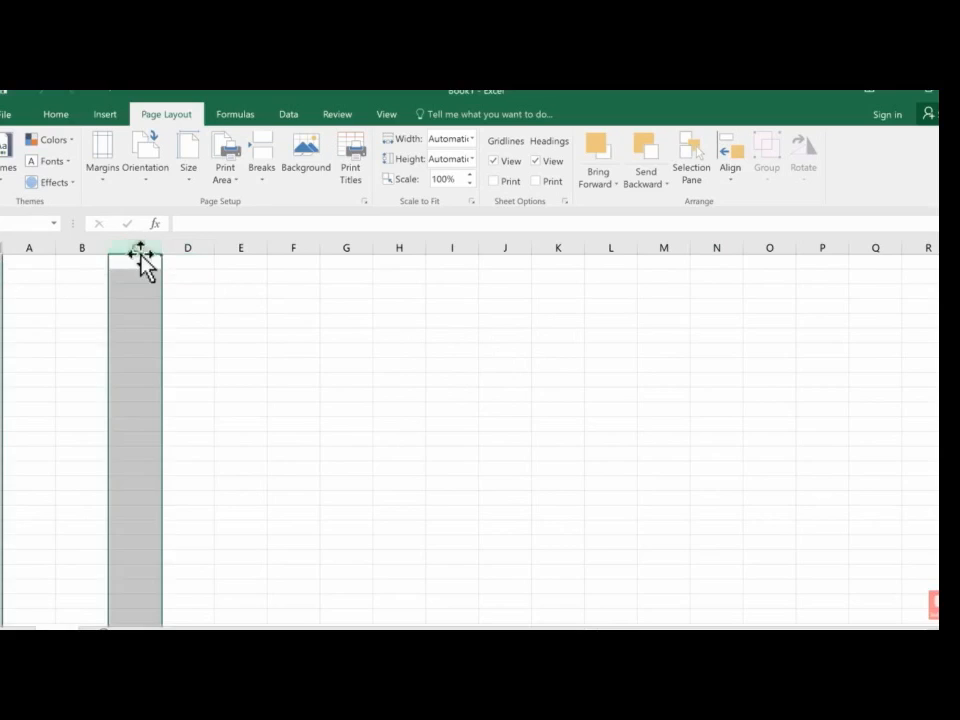
left_click(8, 277)
left_click(133, 248)
left_click(658, 382)
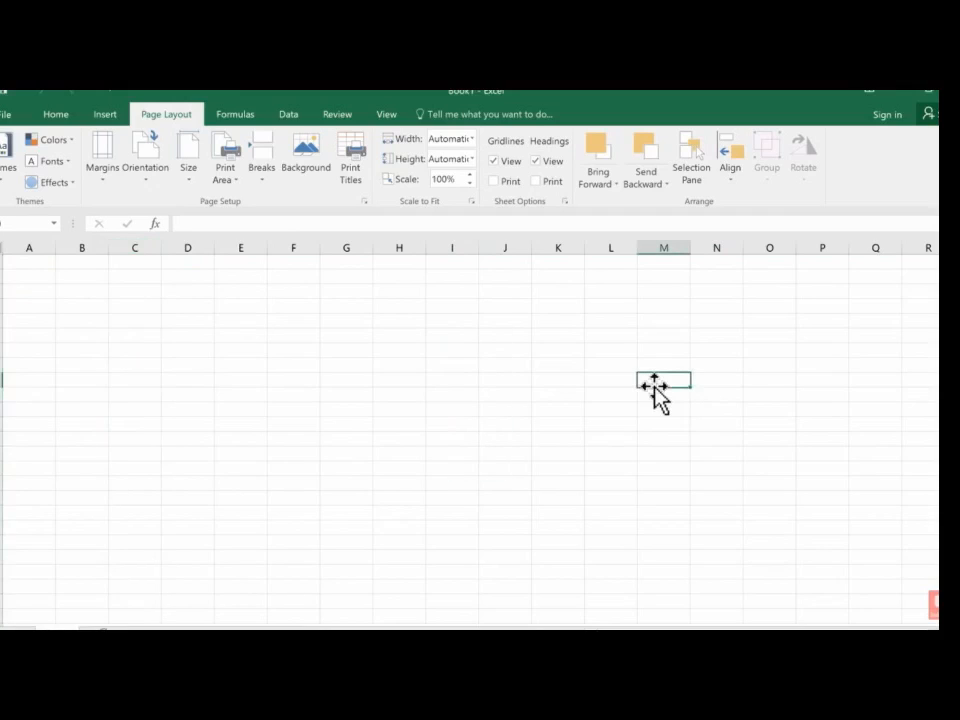
left_click(440, 481)
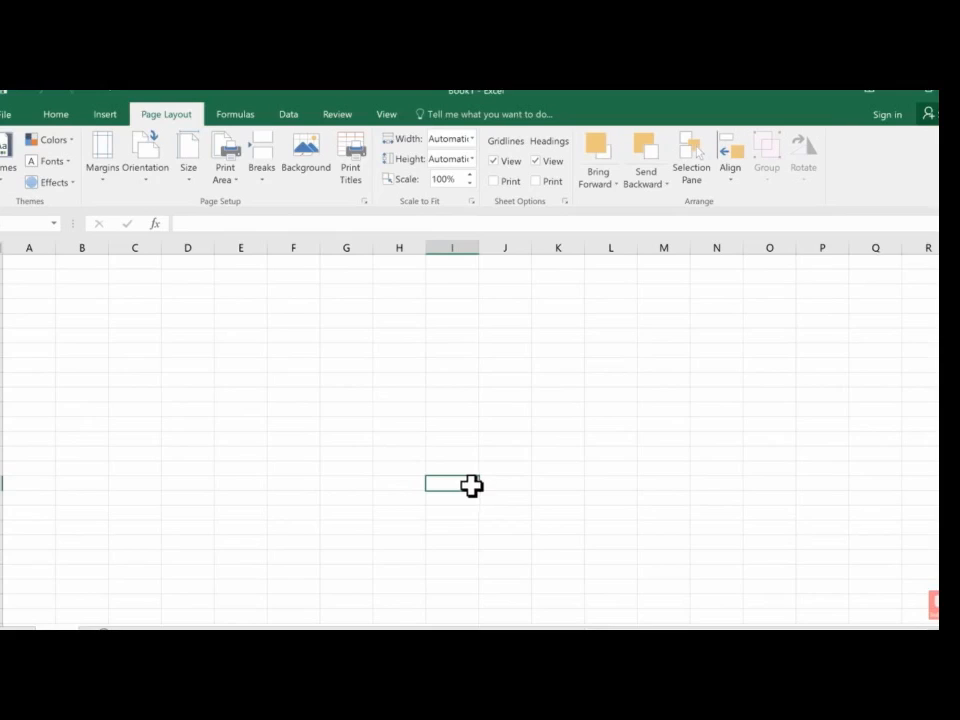
Select column F and row 3 in turn, finishing on their intersection, cell F3
left_click(287, 243)
left_click(1, 291)
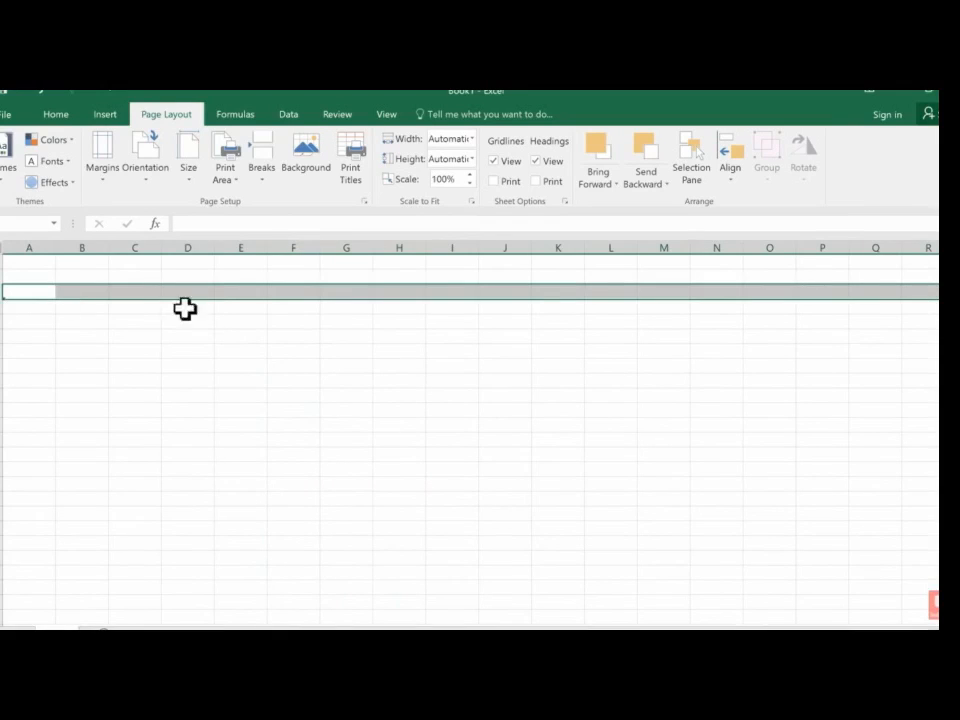
left_click(299, 291)
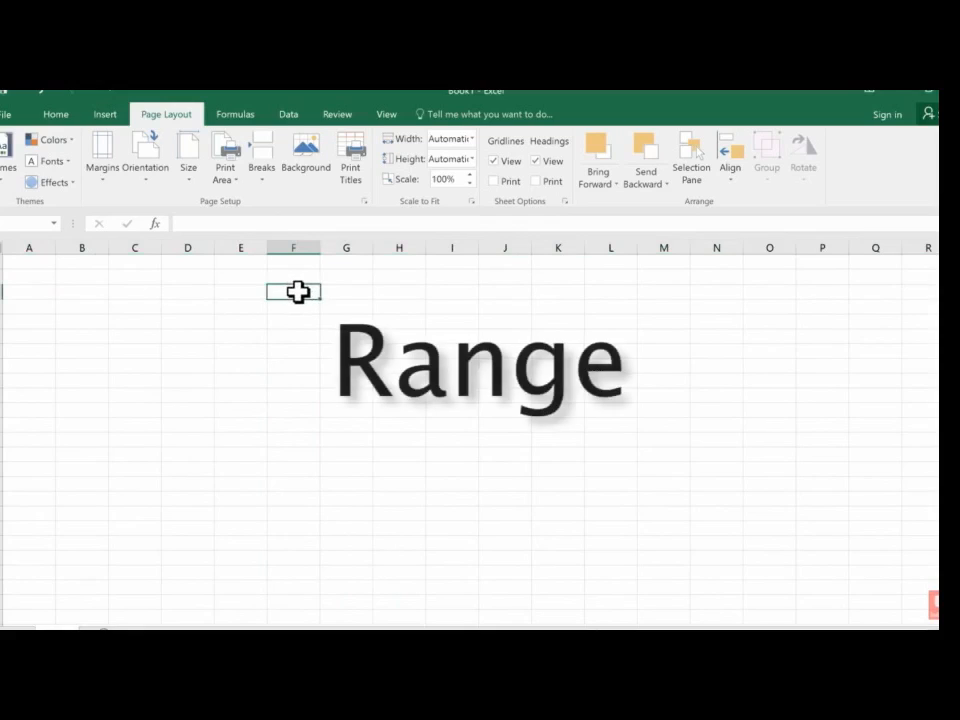
Select the range F3:H8 and a shallow block across columns F to I, finishing on single cell F8
left_click(336, 355)
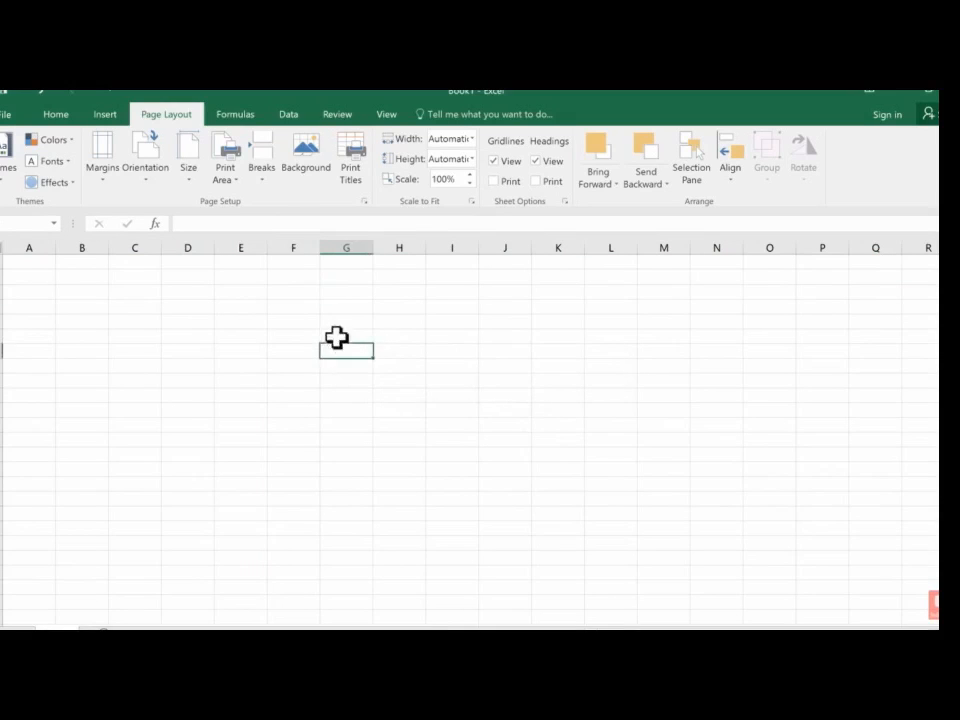
left_click_drag(283, 289, 418, 369)
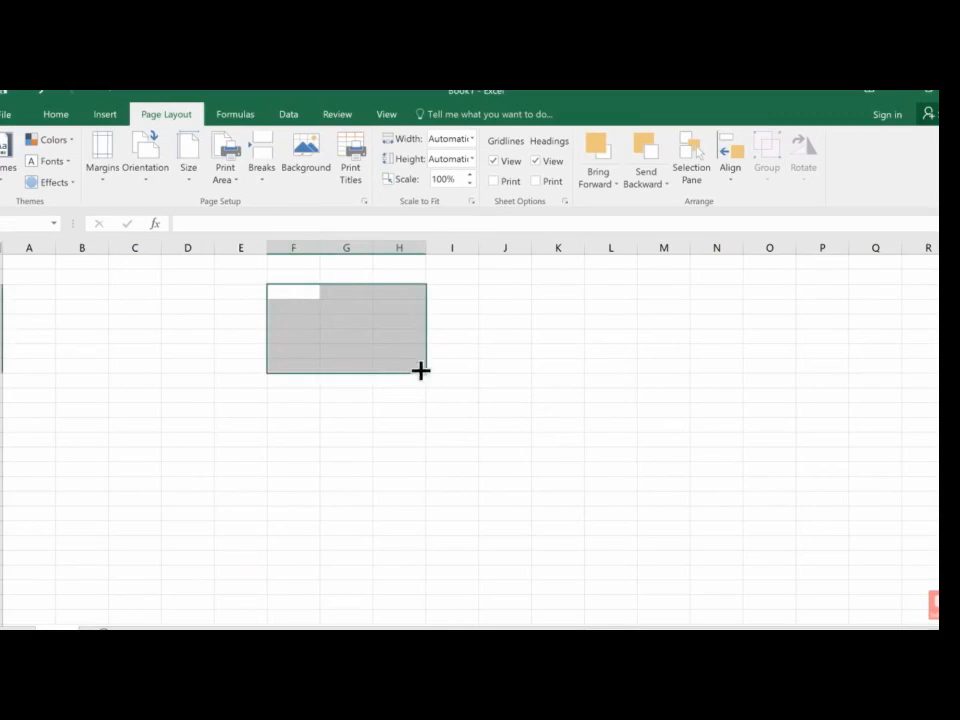
left_click(463, 369)
left_click_drag(298, 297, 462, 310)
left_click(291, 366)
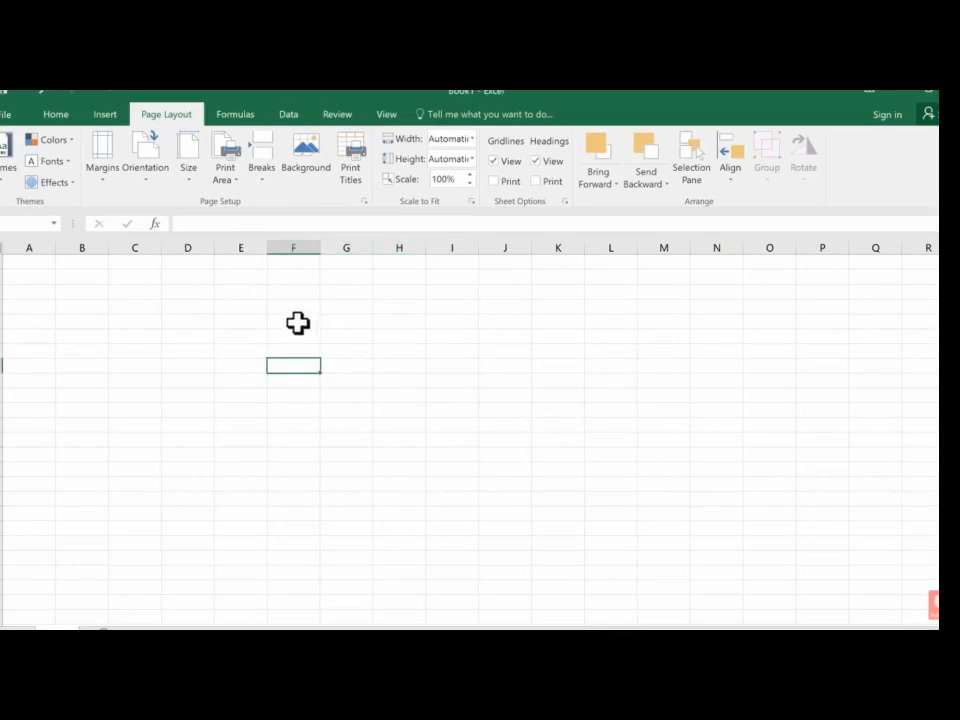
Select vertical ranges within column F, including F3:F4, and finish with the larger block D3:J19 selected
left_click_drag(298, 324, 311, 512)
left_click(291, 381)
left_click(272, 291)
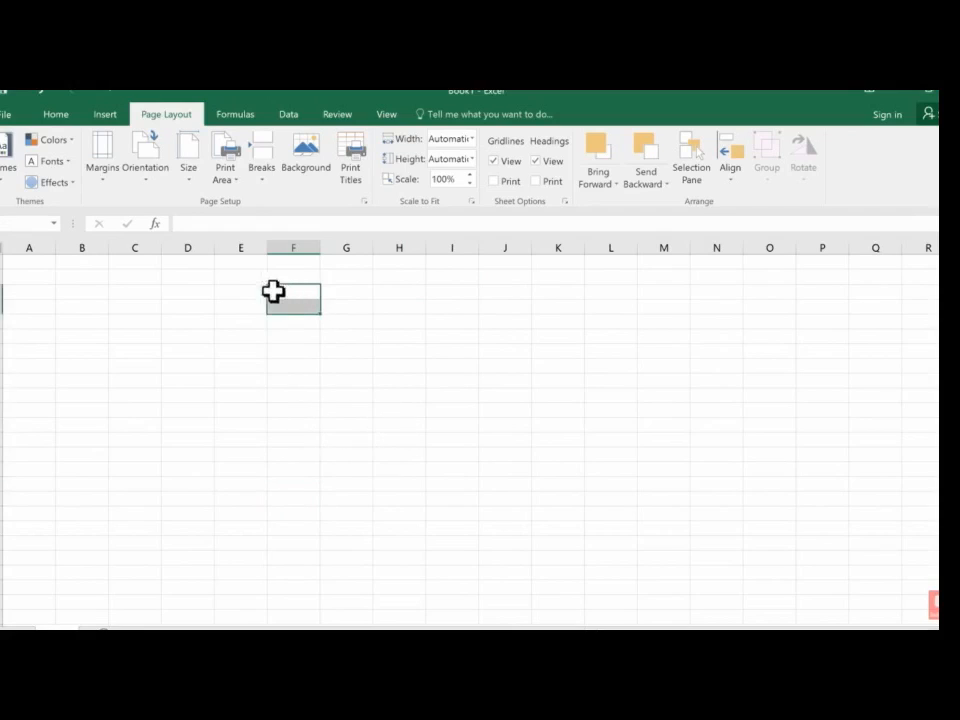
left_click_drag(212, 298, 491, 527)
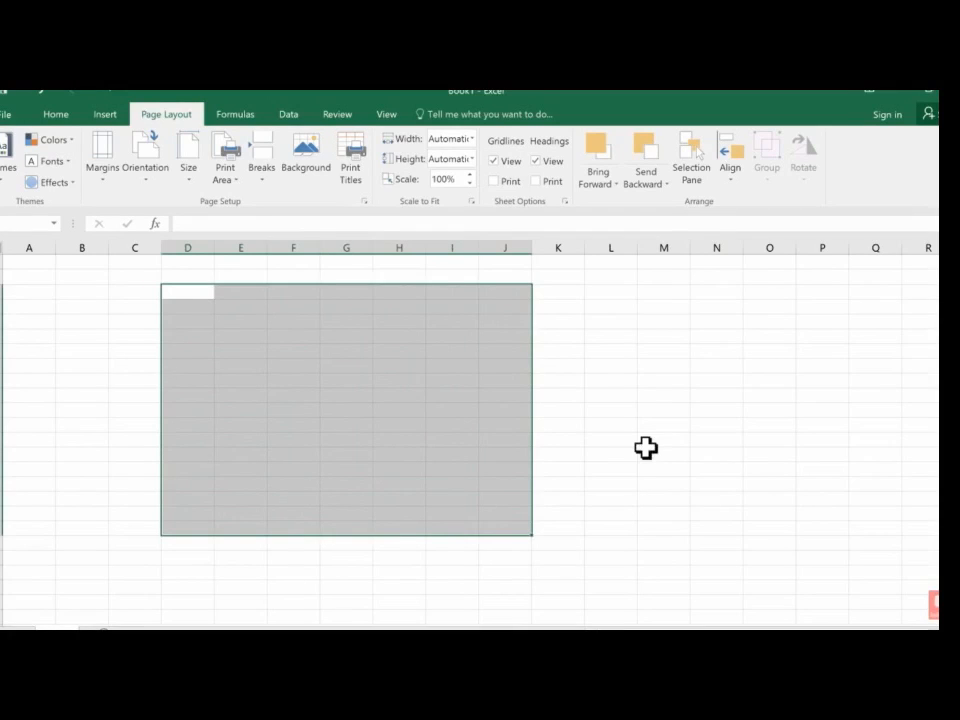
Select cells L4 and L7, extend the selection over L7:N12, and finish on its end cell N12
left_click(610, 314)
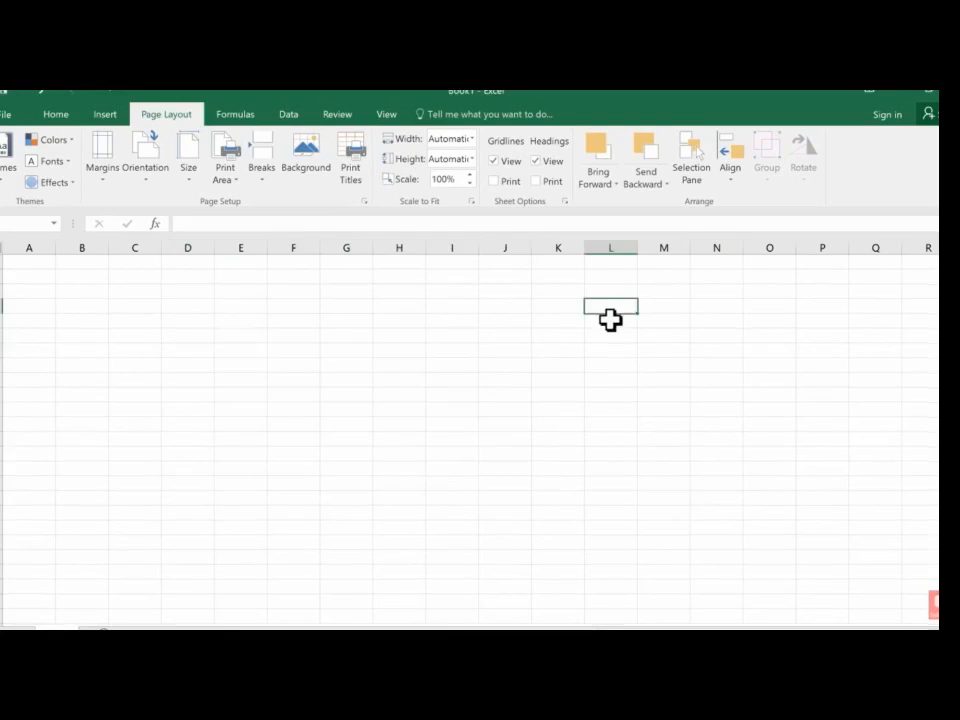
left_click(610, 350)
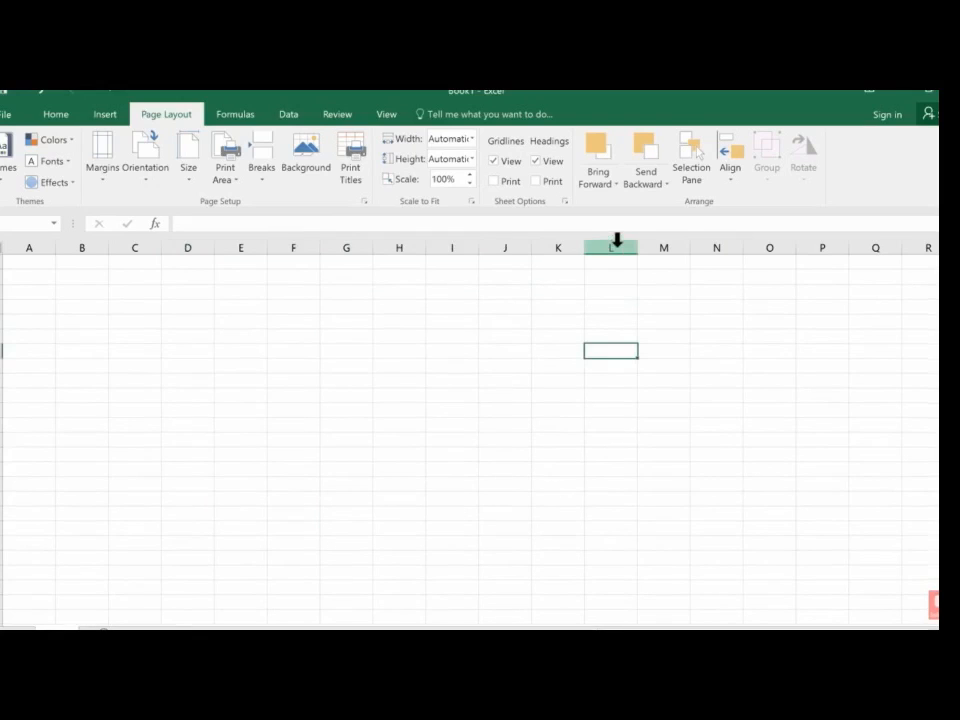
left_click_drag(610, 350, 717, 416)
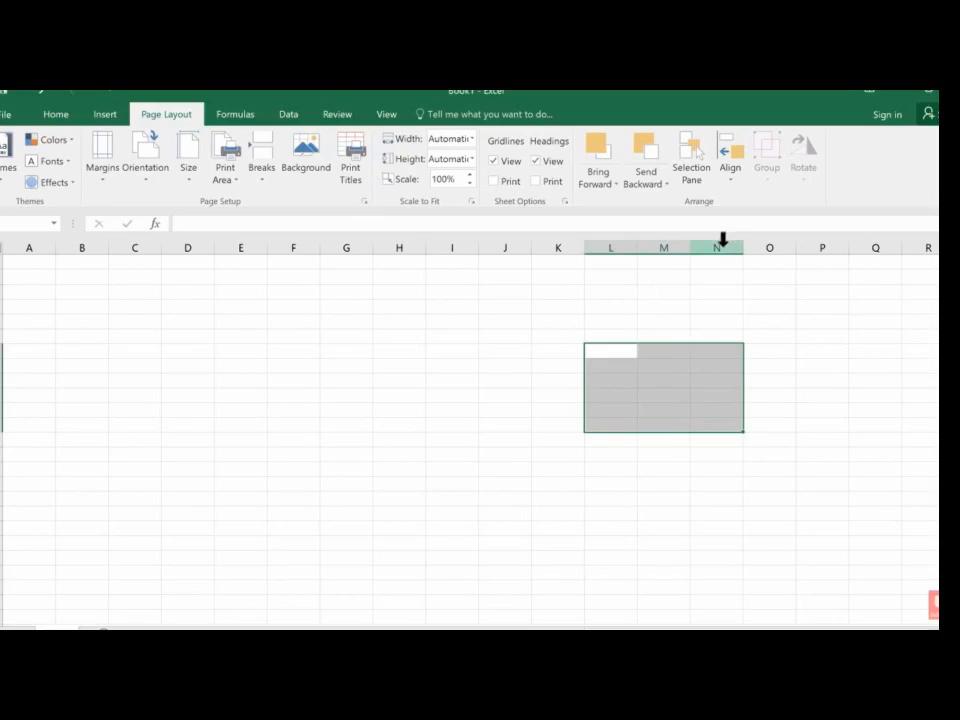
left_click(725, 427)
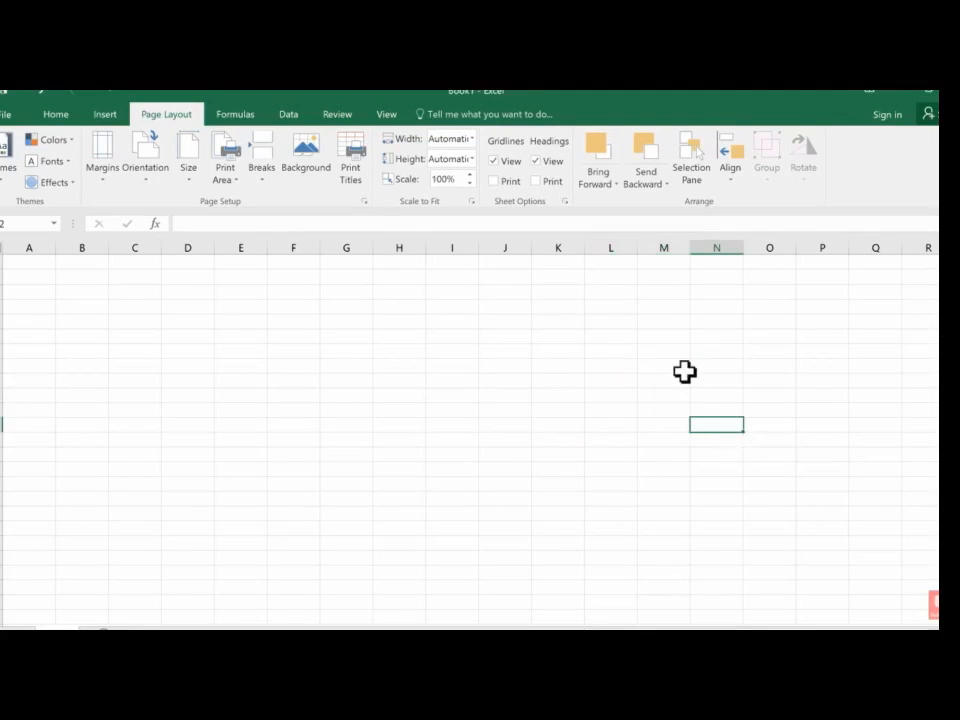
Practise selecting a block across columns L to N, clear it with cell I11, and reselect the range L7:N12
left_click(612, 336)
left_click_drag(612, 336, 701, 424)
left_click(466, 409)
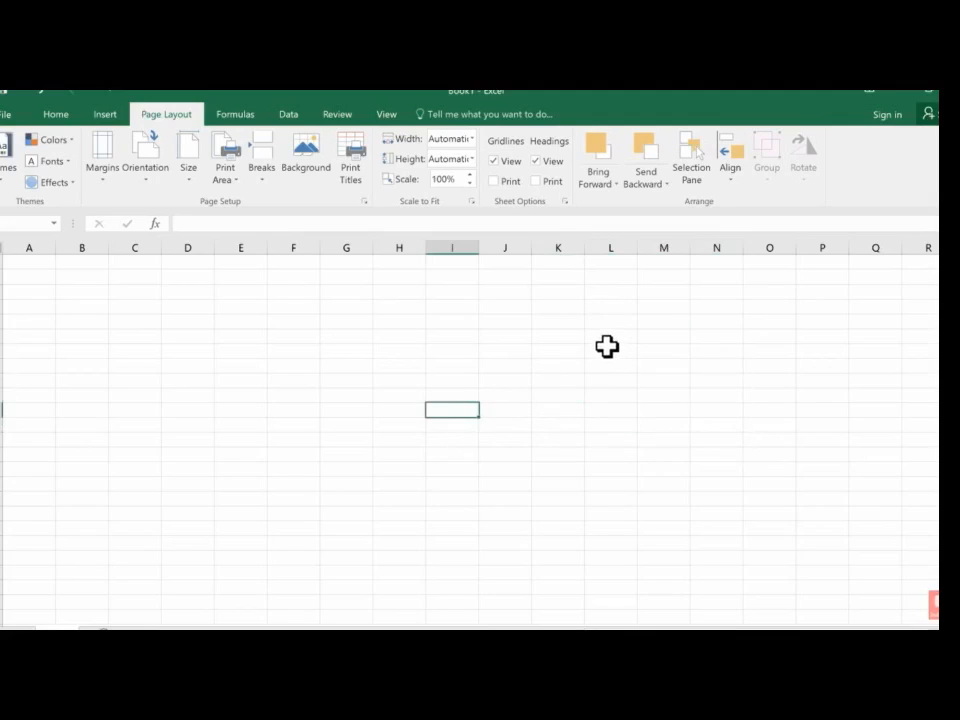
left_click_drag(606, 349, 710, 428)
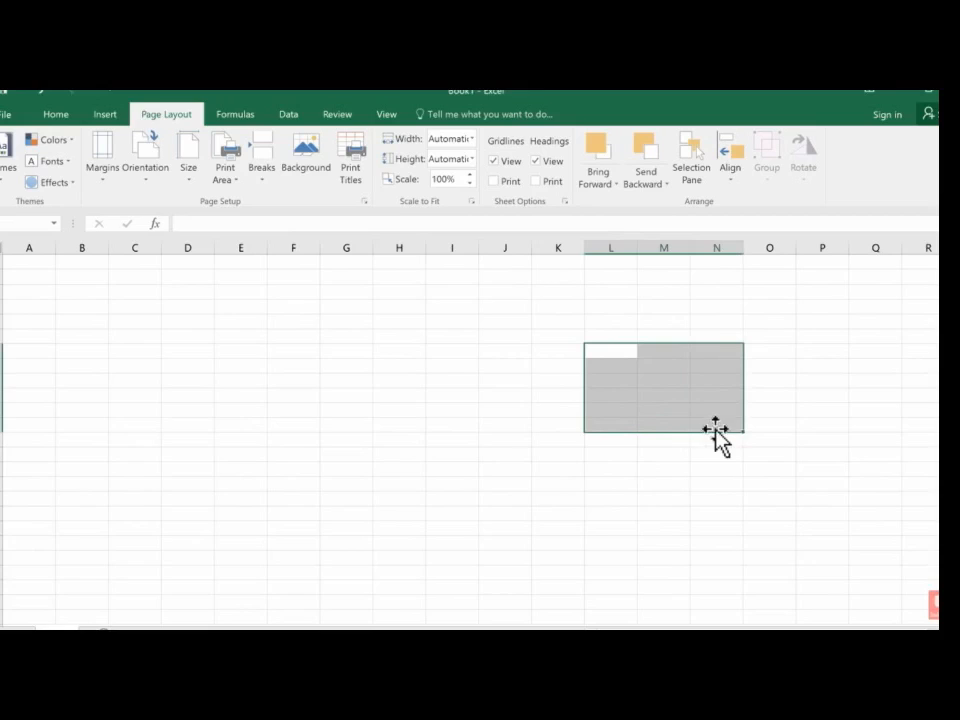
Write the range reference L7:n12 in cell L7, discard the entry, and select cell J6
left_click(208, 222)
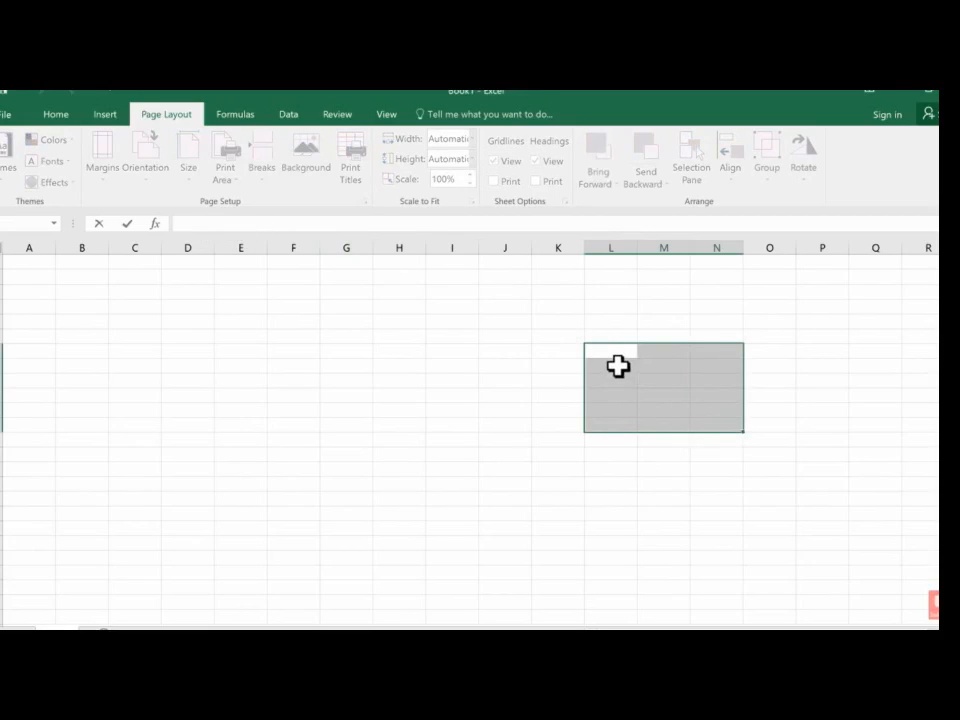
type("L7:n12")
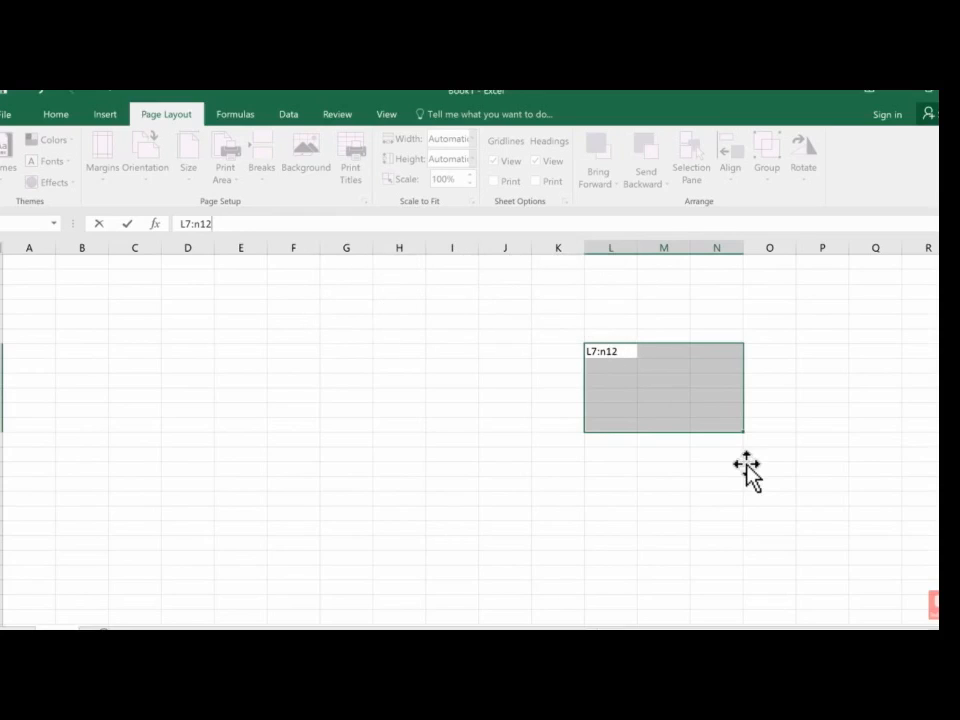
key("Escape")
left_click(518, 338)
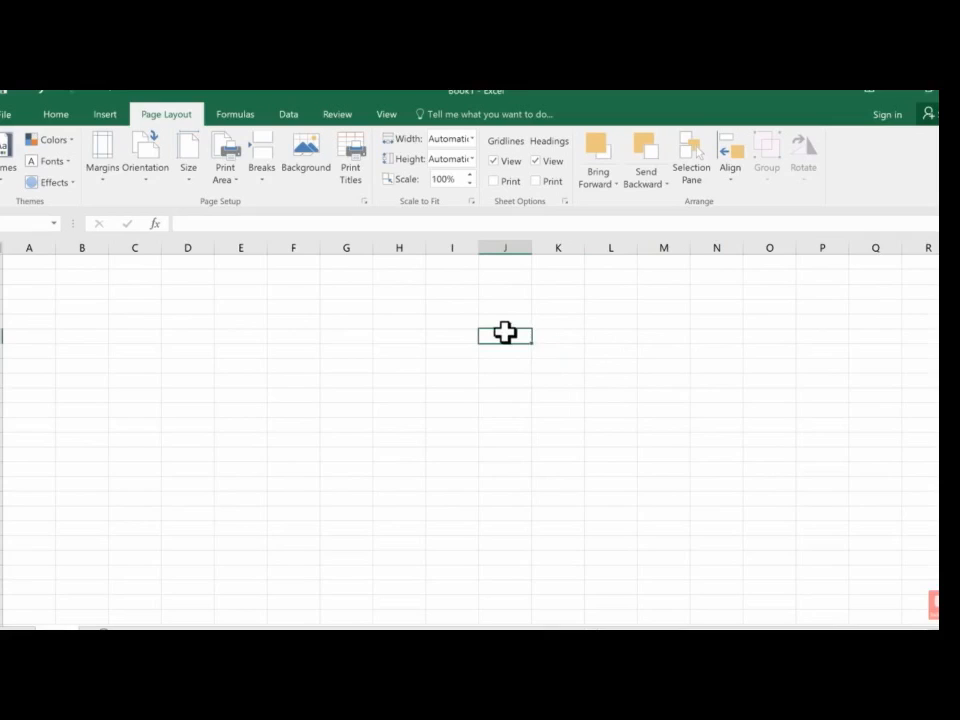
Show the Home commands and select the range A1:Q21, then cell G13 and finally the range B3:F9
left_click(55, 116)
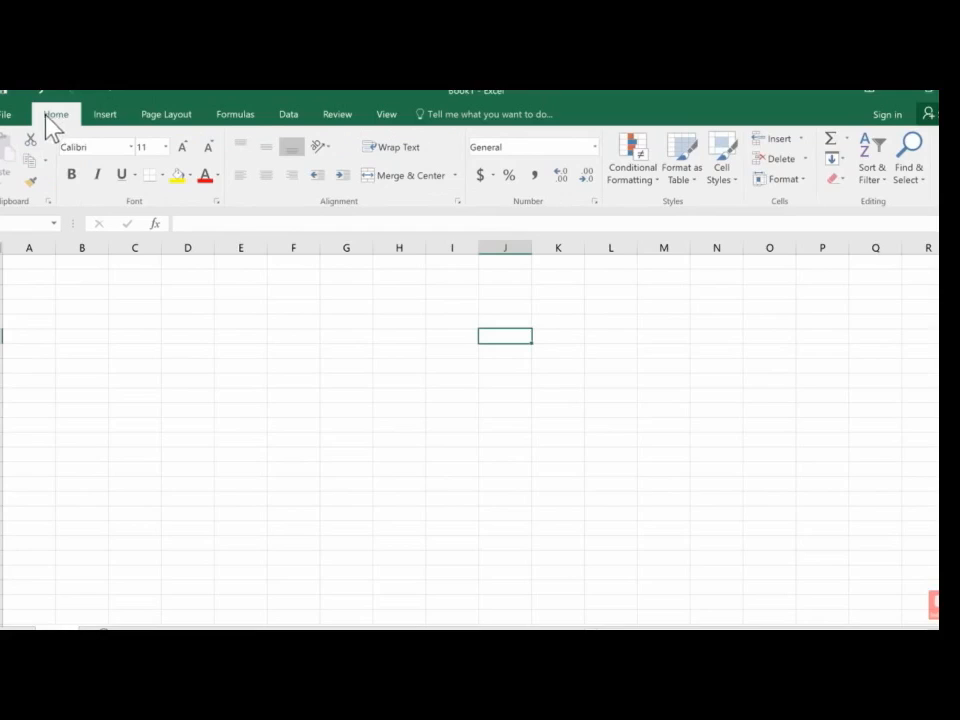
left_click(26, 264)
left_click_drag(101, 290, 855, 559)
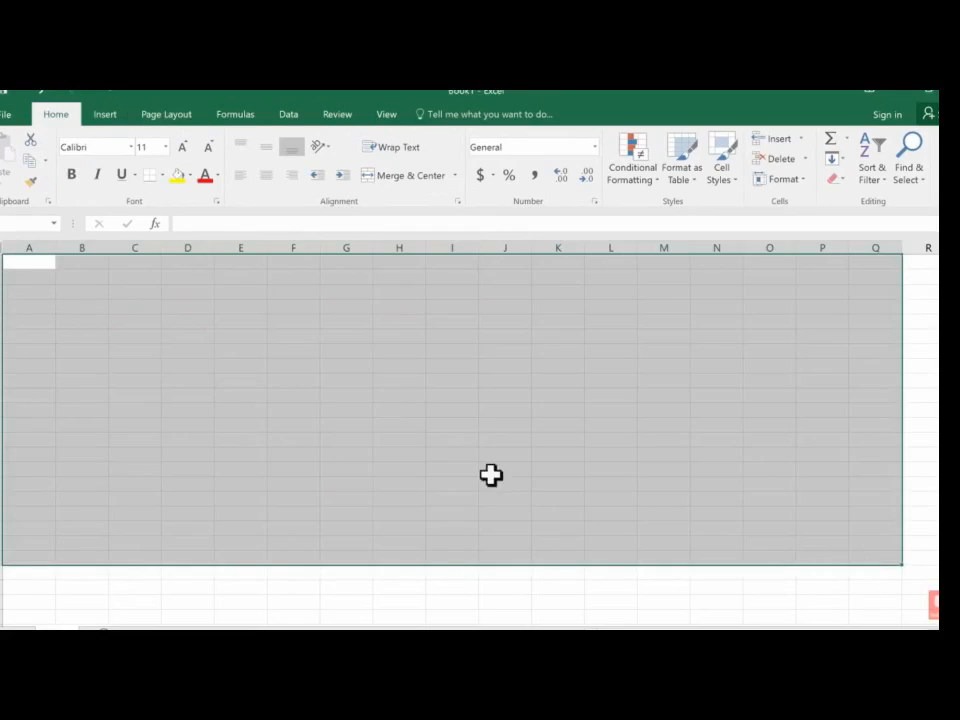
left_click(346, 439)
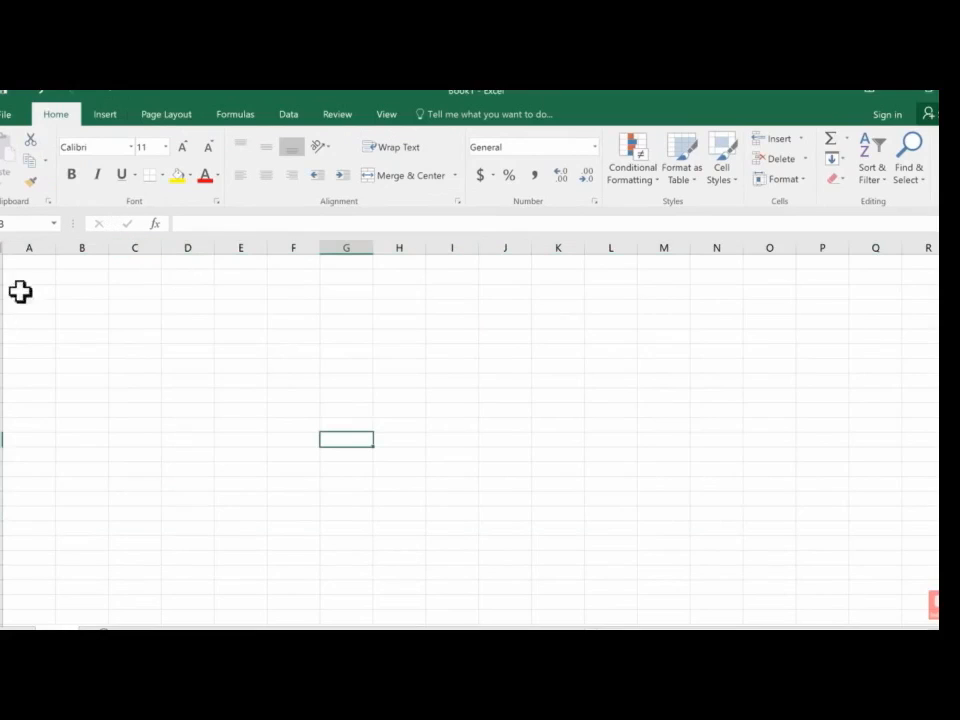
left_click(118, 289)
mouse_move(90, 294)
left_mouse_down()
mouse_move(279, 379)
mouse_move(283, 372)
left_mouse_up()
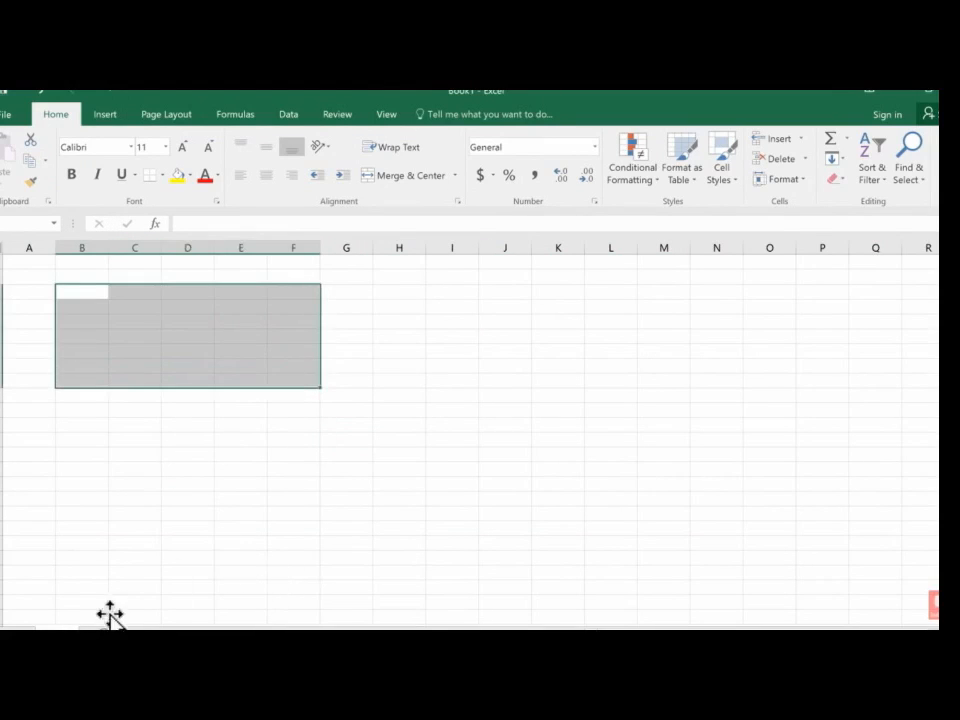
Clear the range selection with cell G15, add a second worksheet, and return to the first sheet
left_click(349, 469)
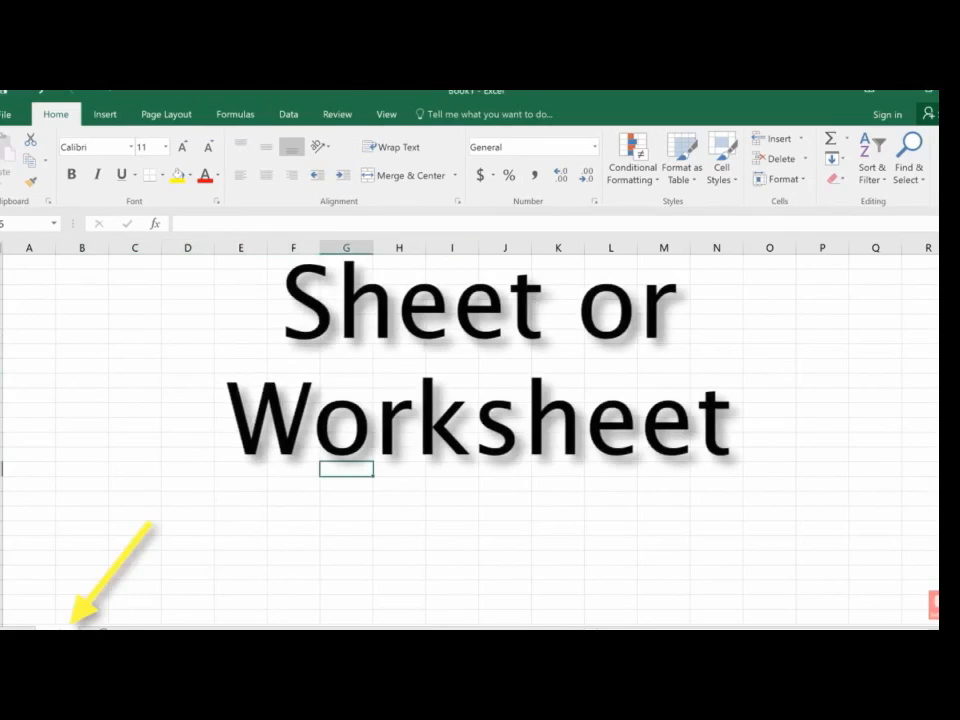
left_click(103, 632)
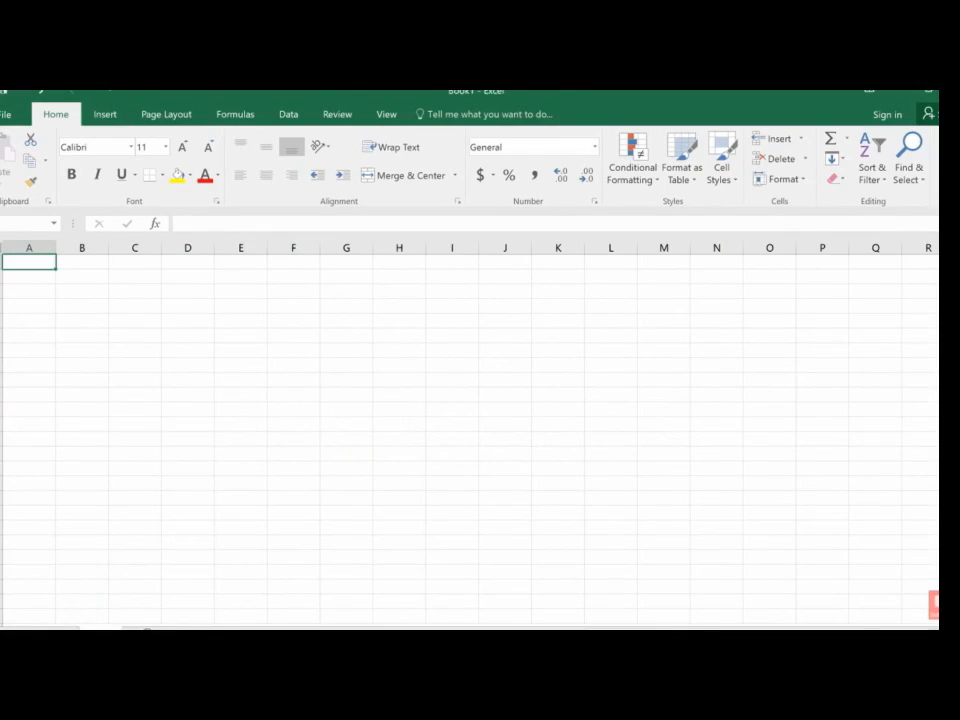
left_click(58, 631)
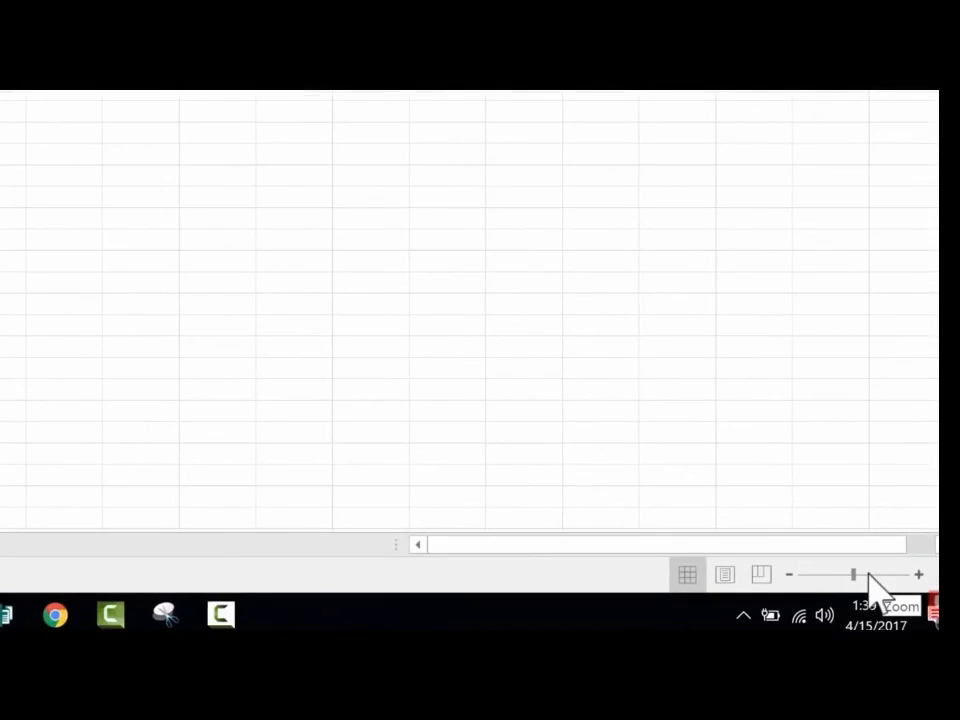
Enter the title Movie Inventory in cell A1 and commit the entry
left_click_drag(854, 575, 874, 596)
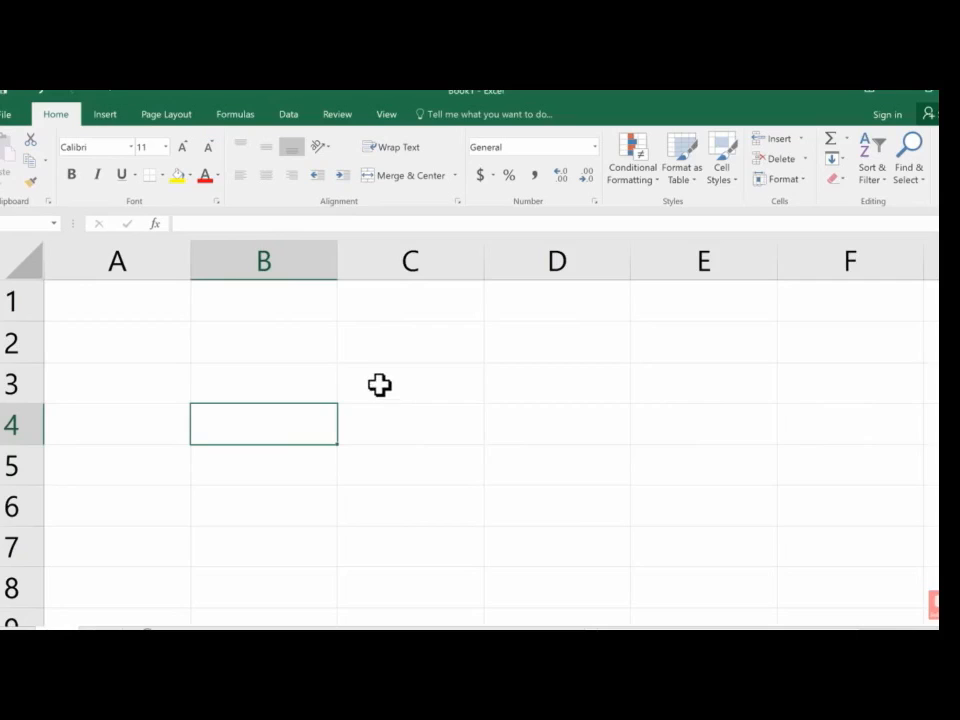
left_click(180, 305)
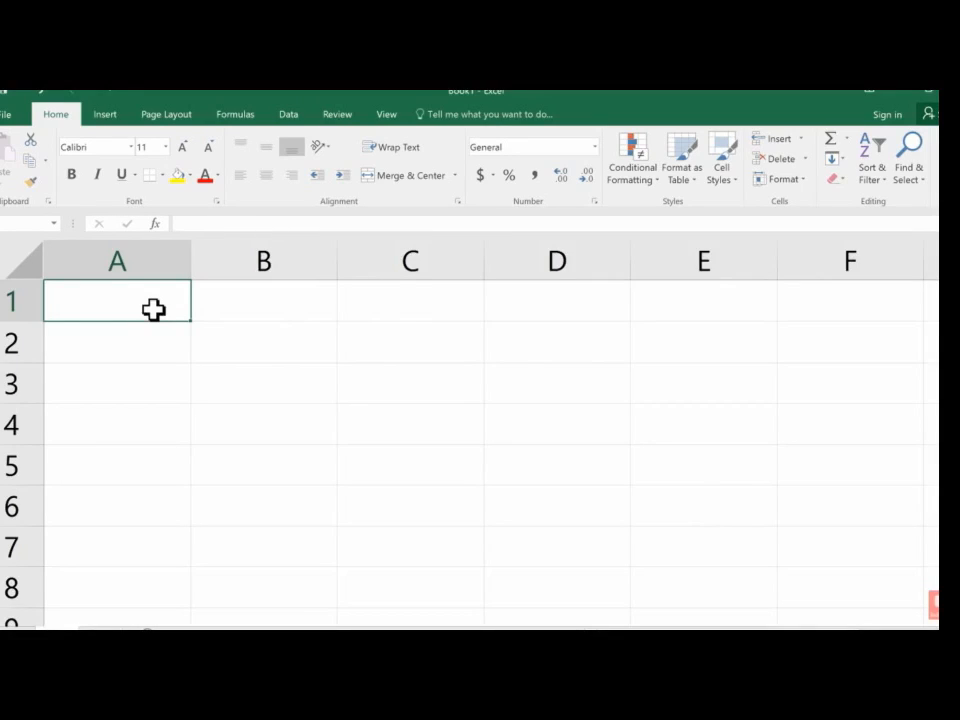
type("M")
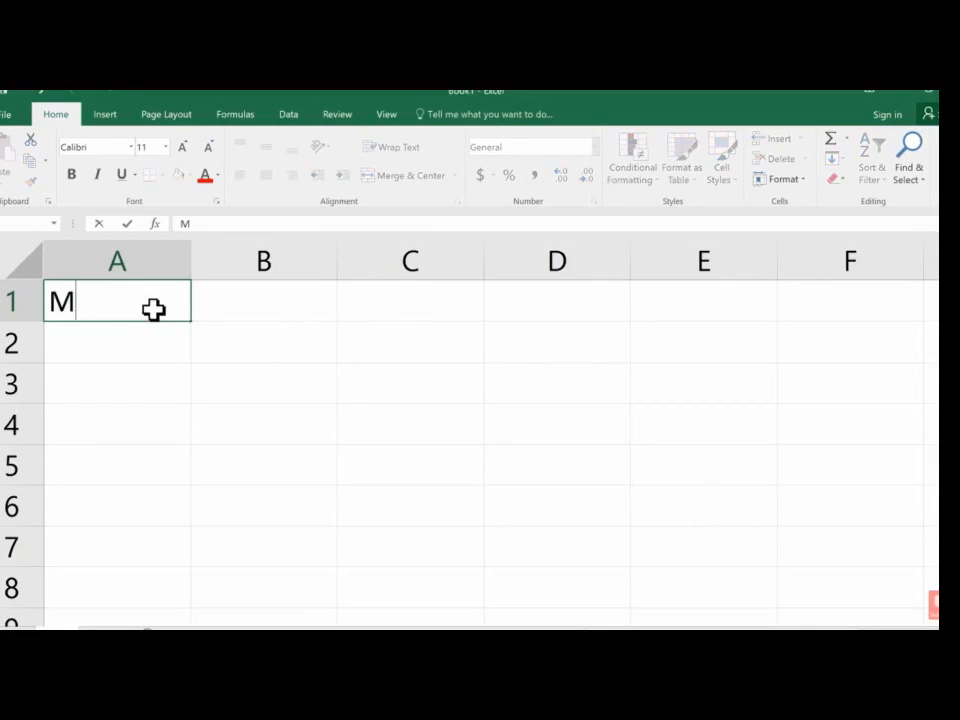
type("ovie Inventory")
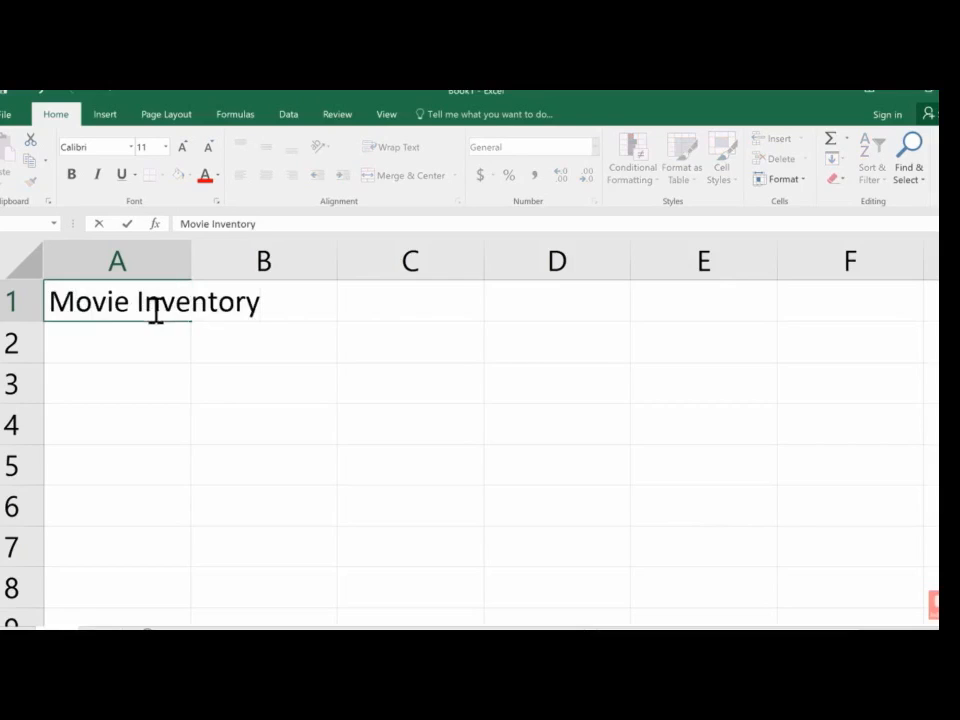
left_click(127, 224)
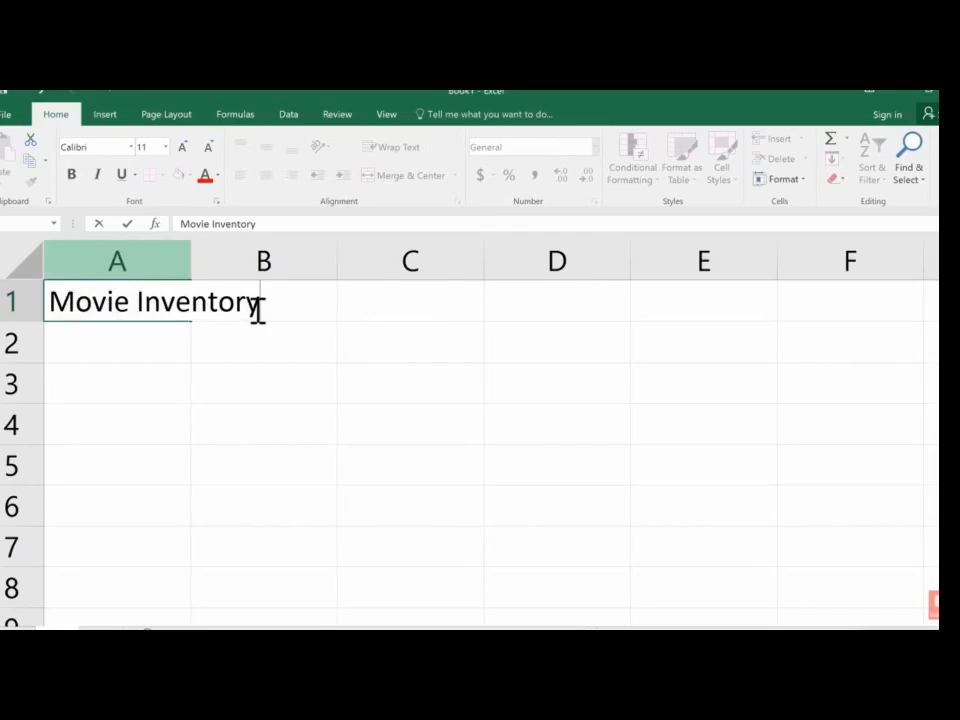
key("Return")
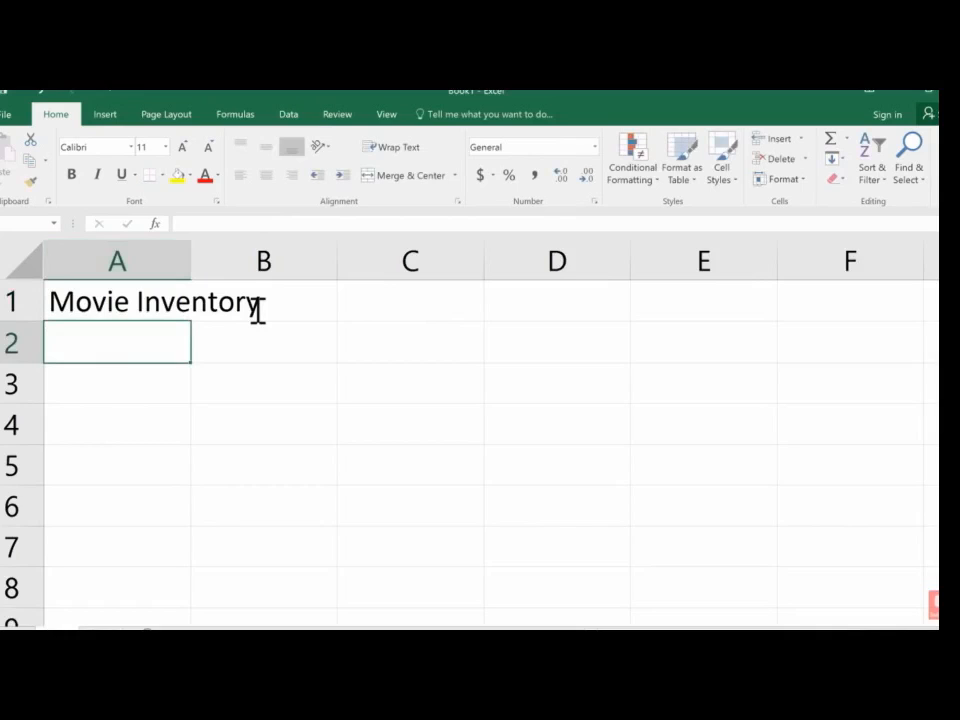
Select cell A1 and enter the filler text akjf in the neighbouring cell B1
left_click(85, 308)
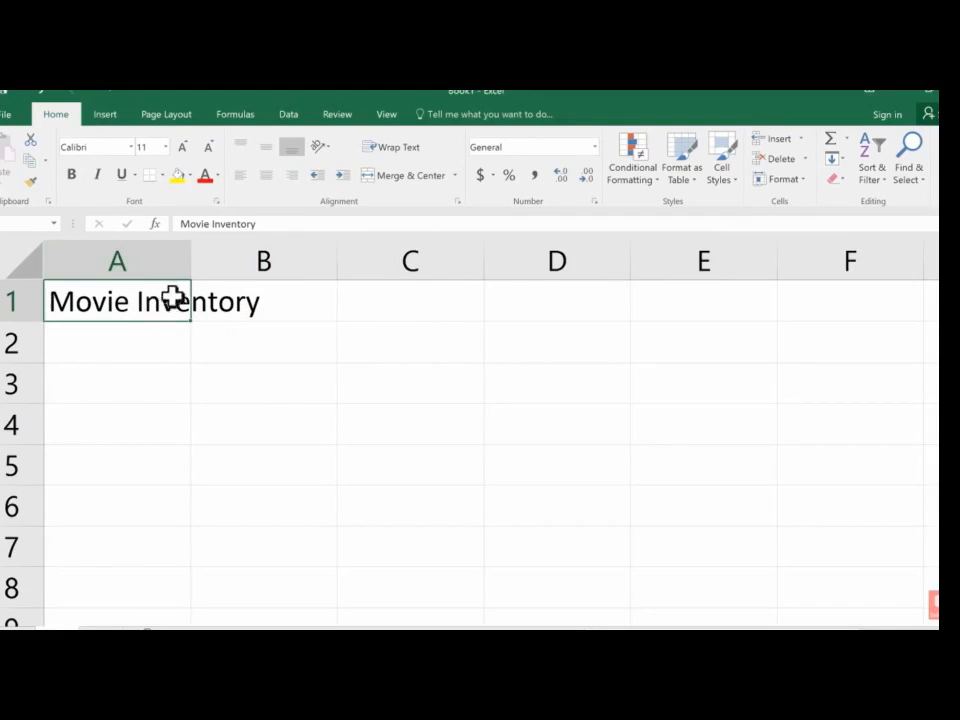
left_click(263, 306)
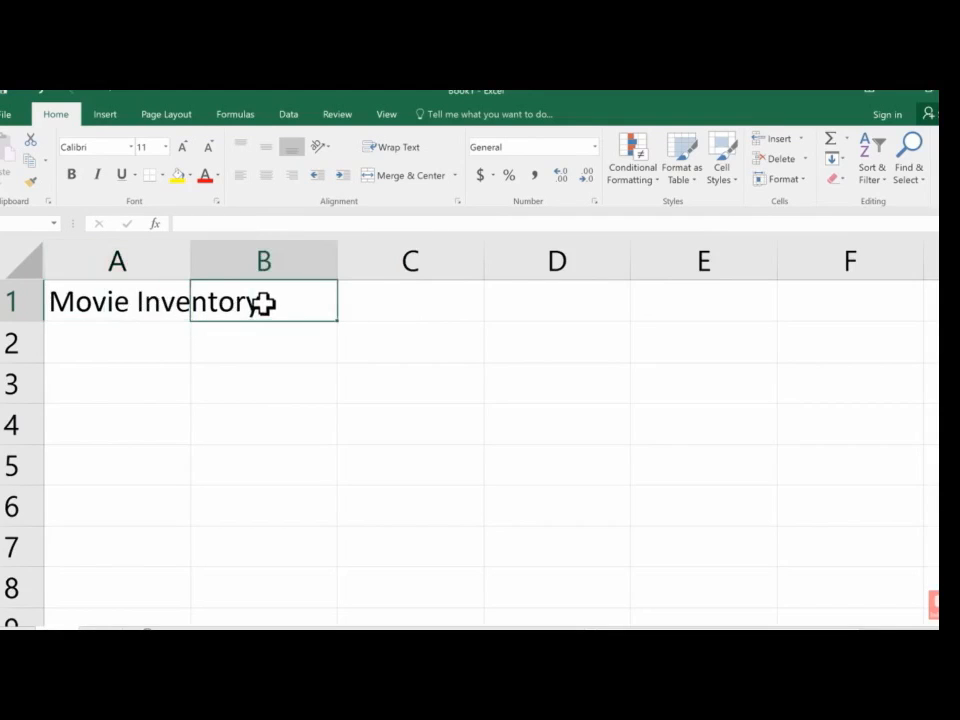
type("akjf")
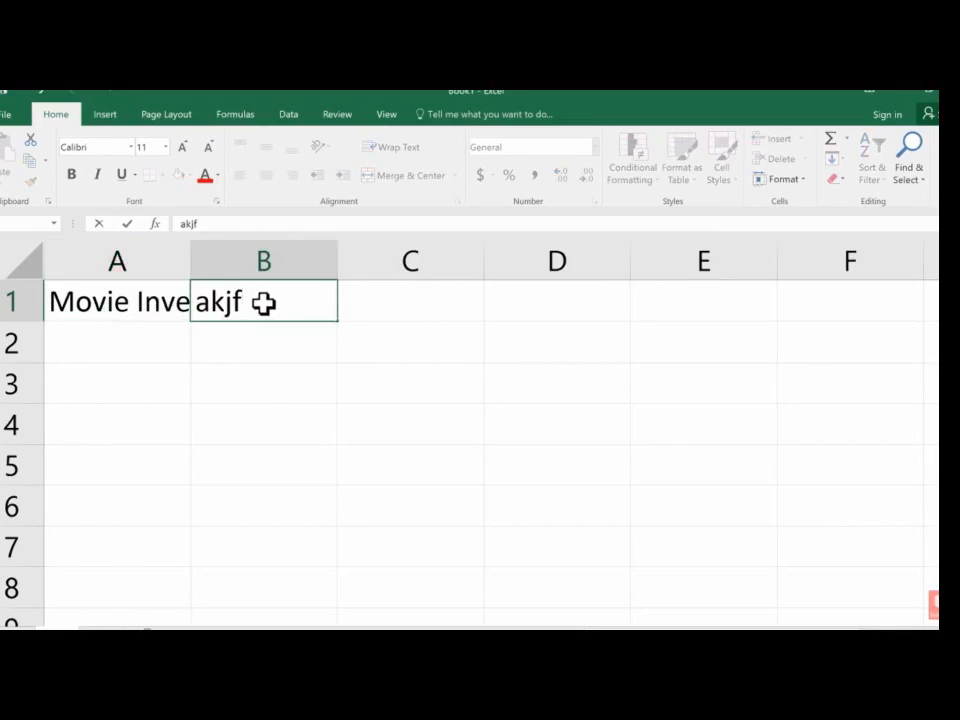
key("Return")
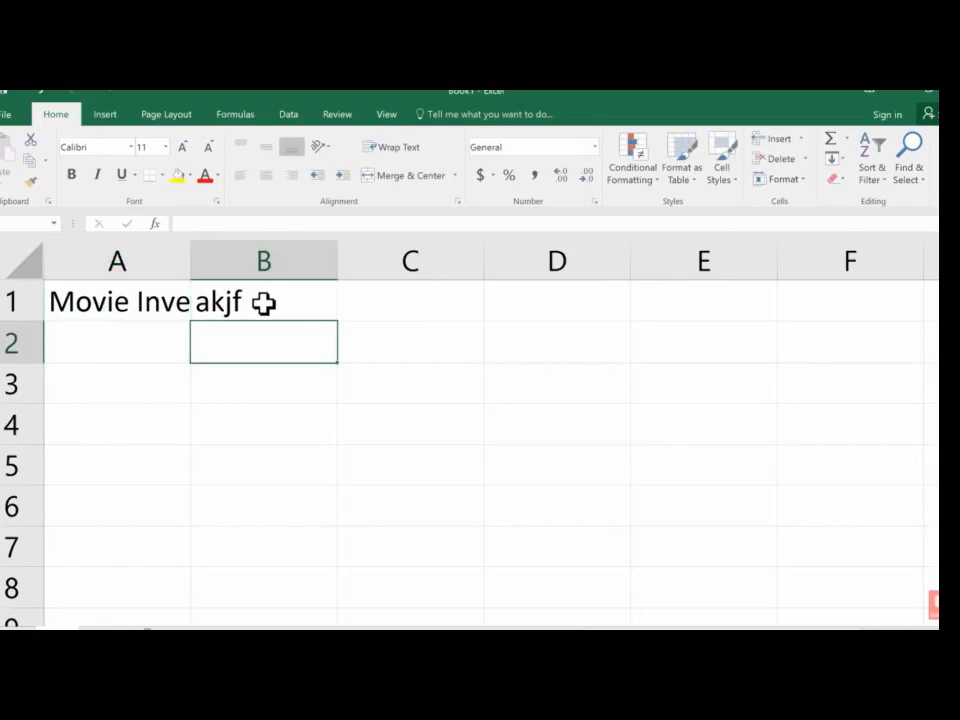
Check the contents of title cell A1 and delete the filler text akjf from cell B1
key("ctrl+z")
left_click(129, 306)
double_click(96, 311)
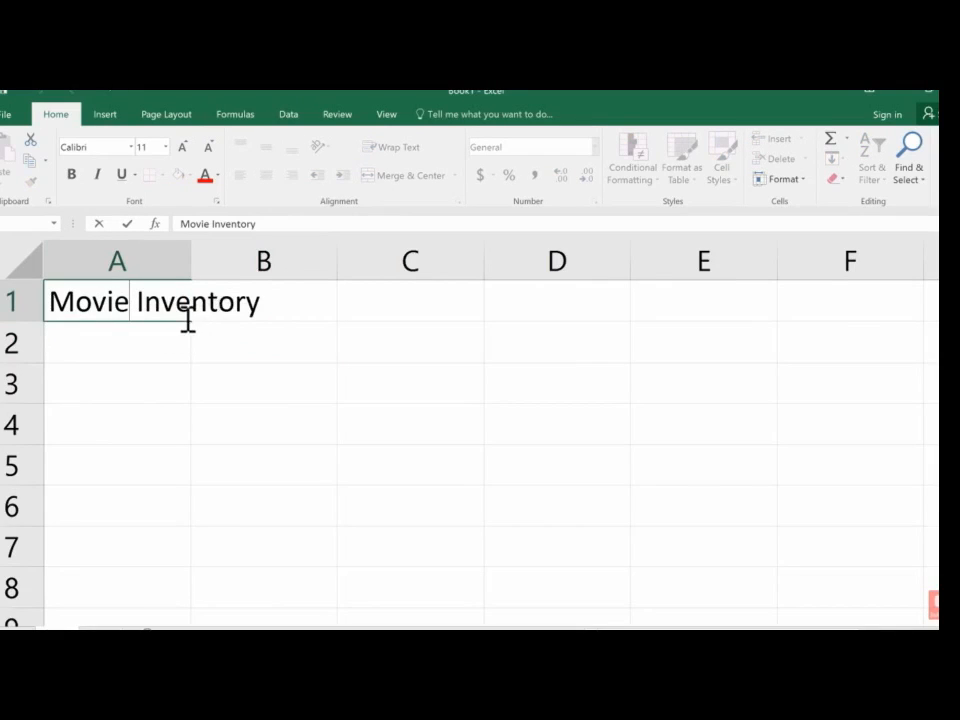
left_click(156, 338)
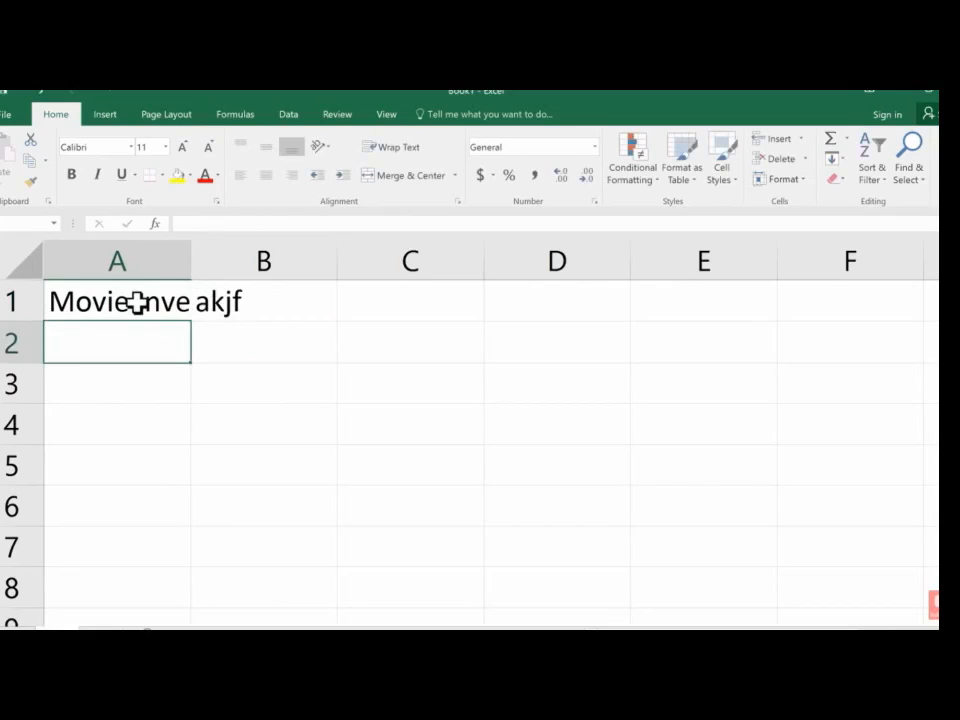
left_click(137, 302)
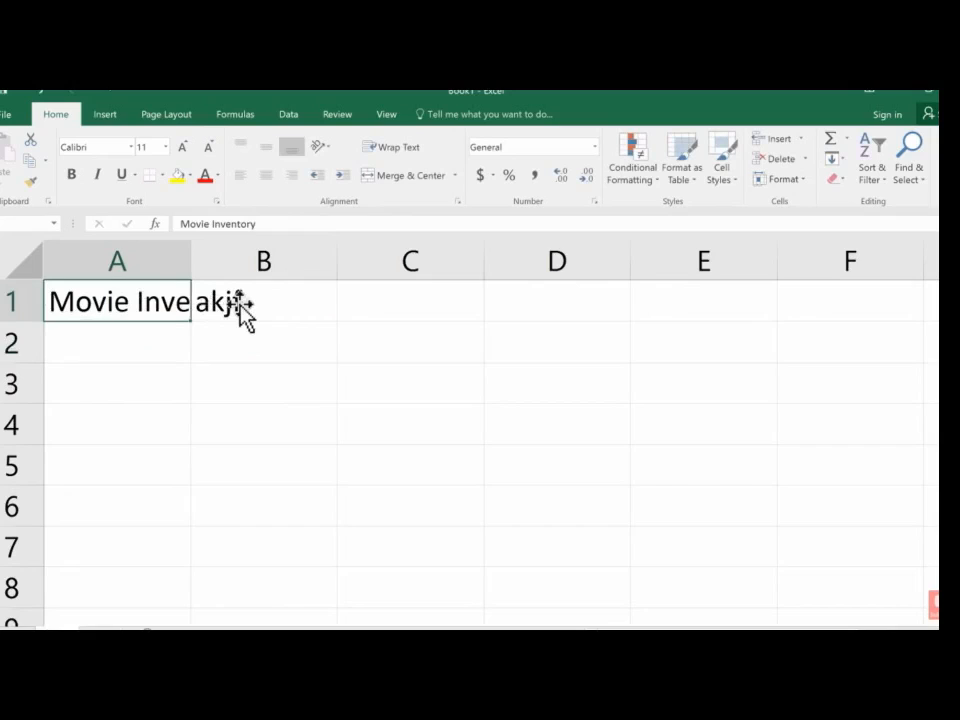
left_click(229, 310)
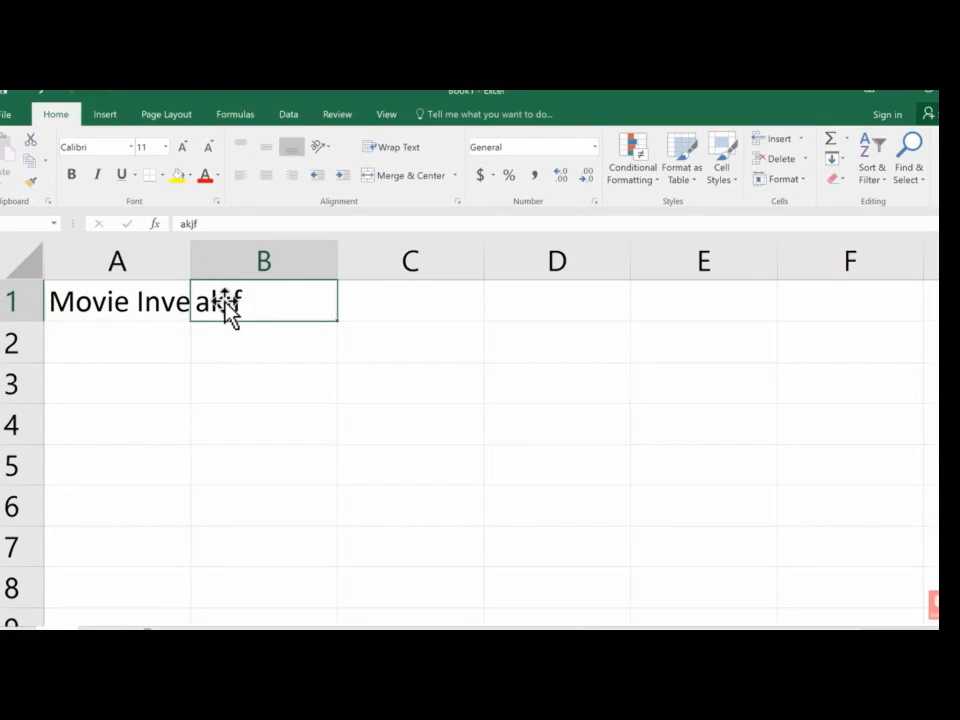
key("Delete")
key("Return")
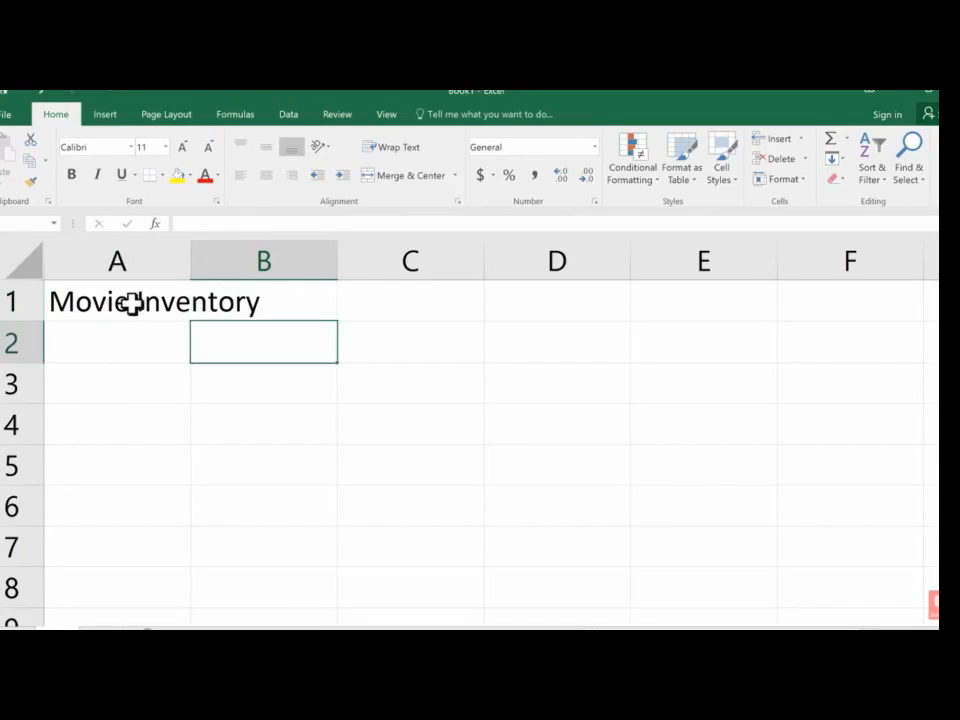
Widen column A so it fits the full Movie Inventory title, and select cell A1
left_click(176, 329)
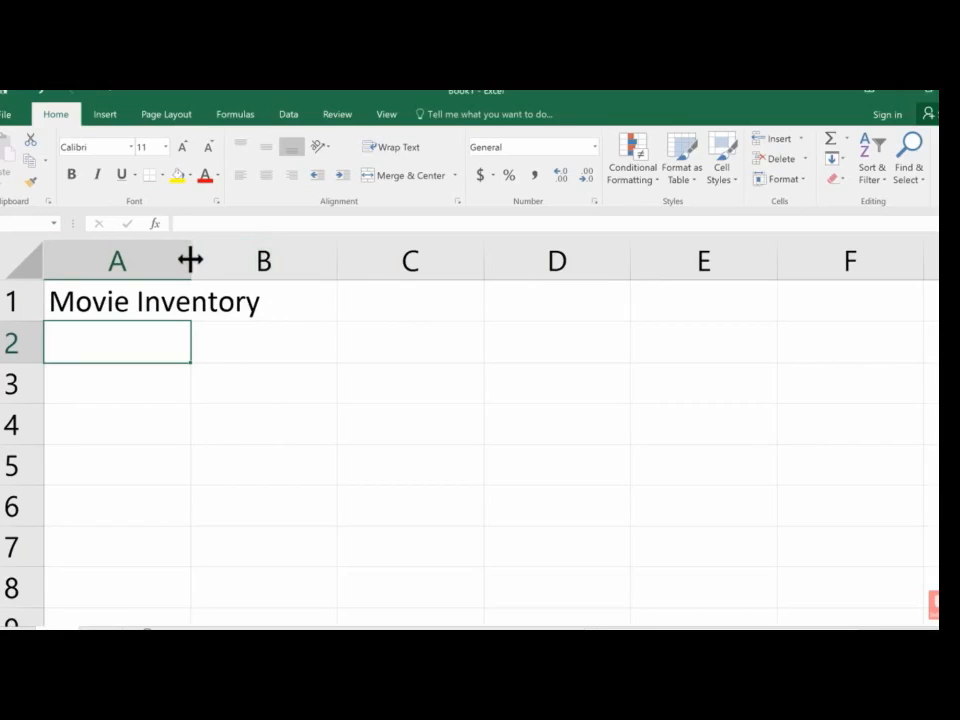
left_click_drag(191, 260, 266, 270)
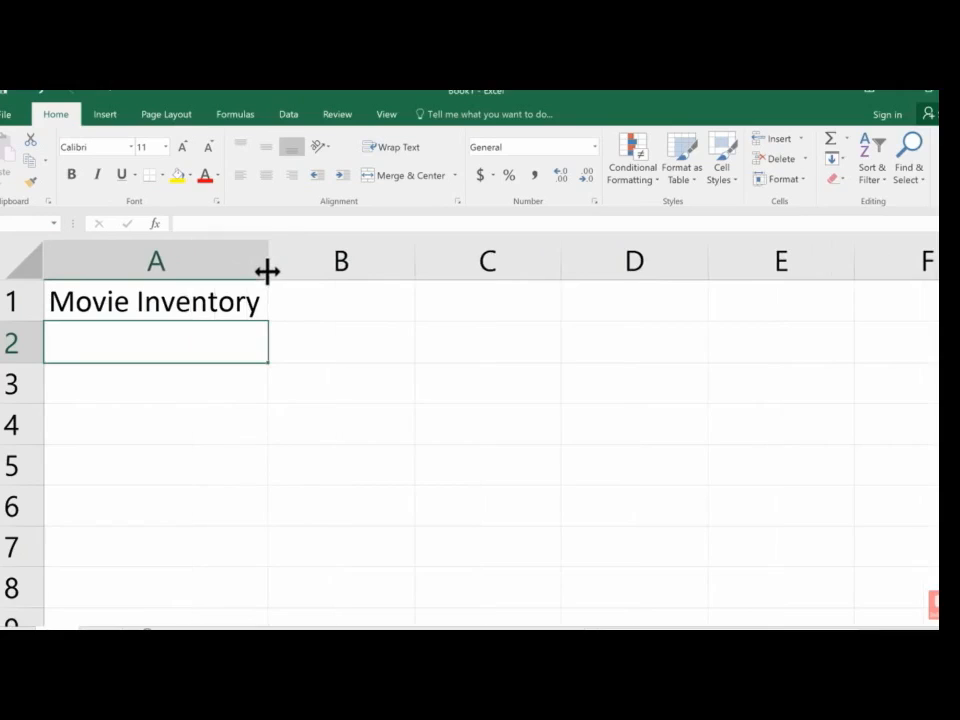
left_click(208, 311)
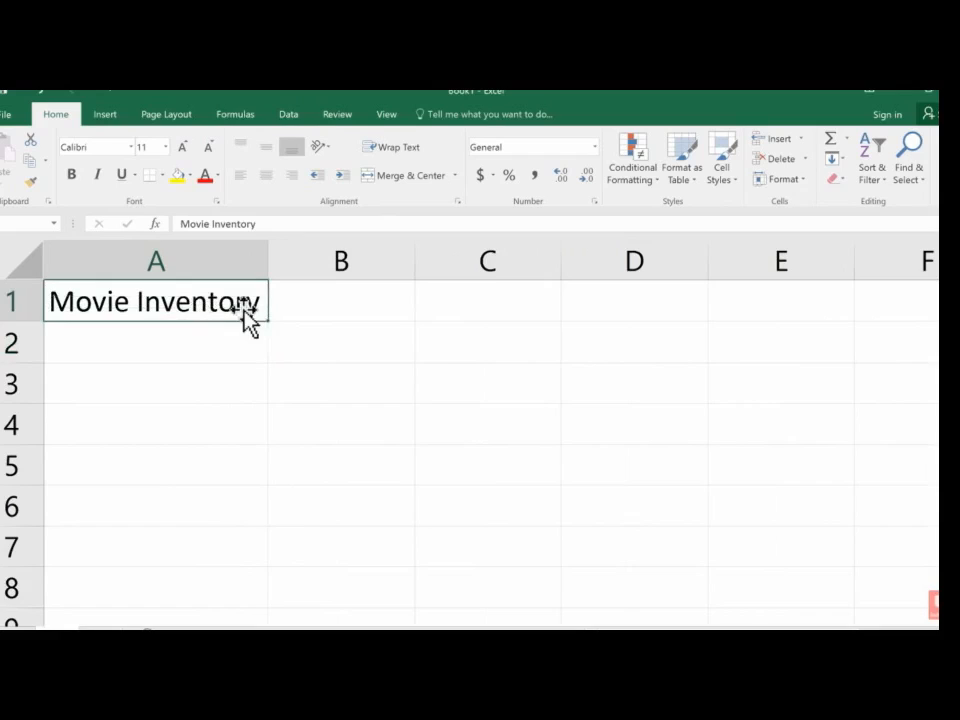
Move the active cell one row at a time down column A to A9 and back up to A1
key("Return")
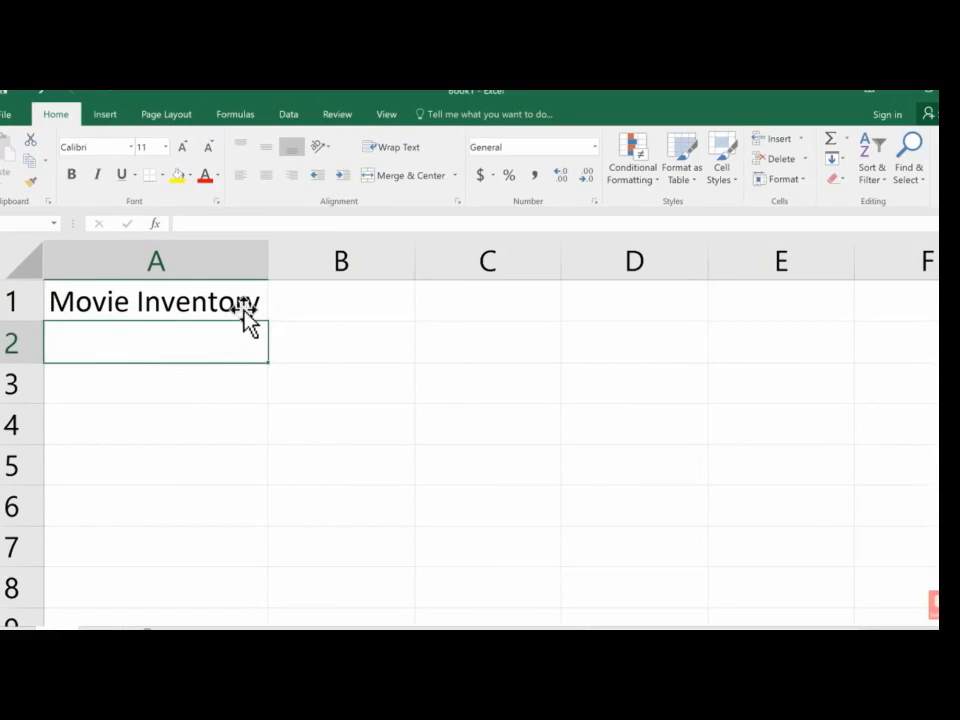
key("Down")
key("Down")
key("Down")
key("Down")
key("Down")
key("Down")
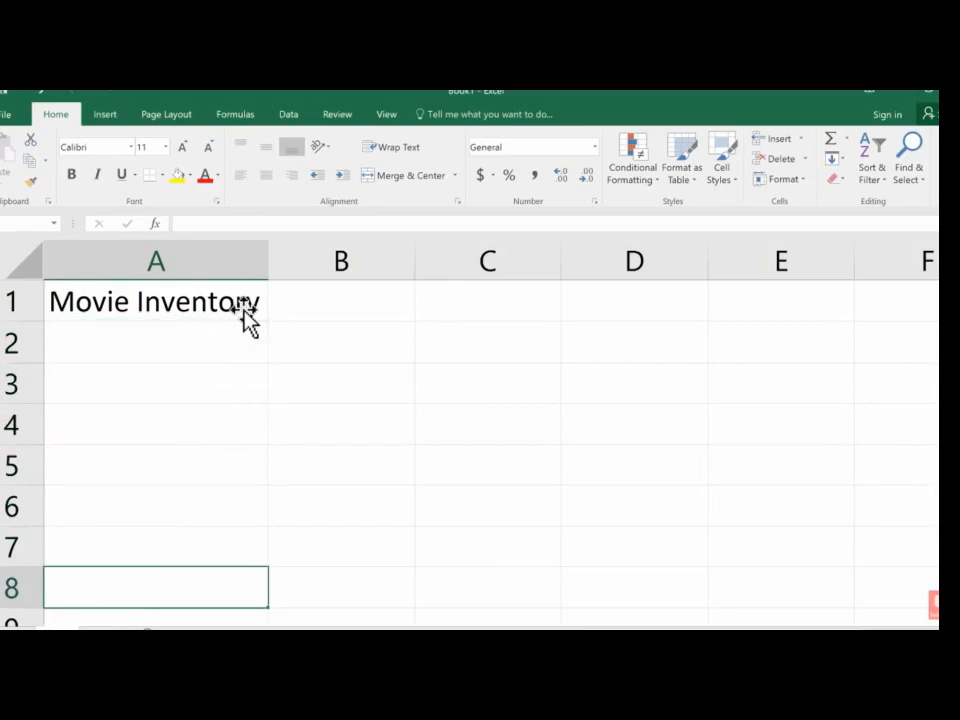
key("Down")
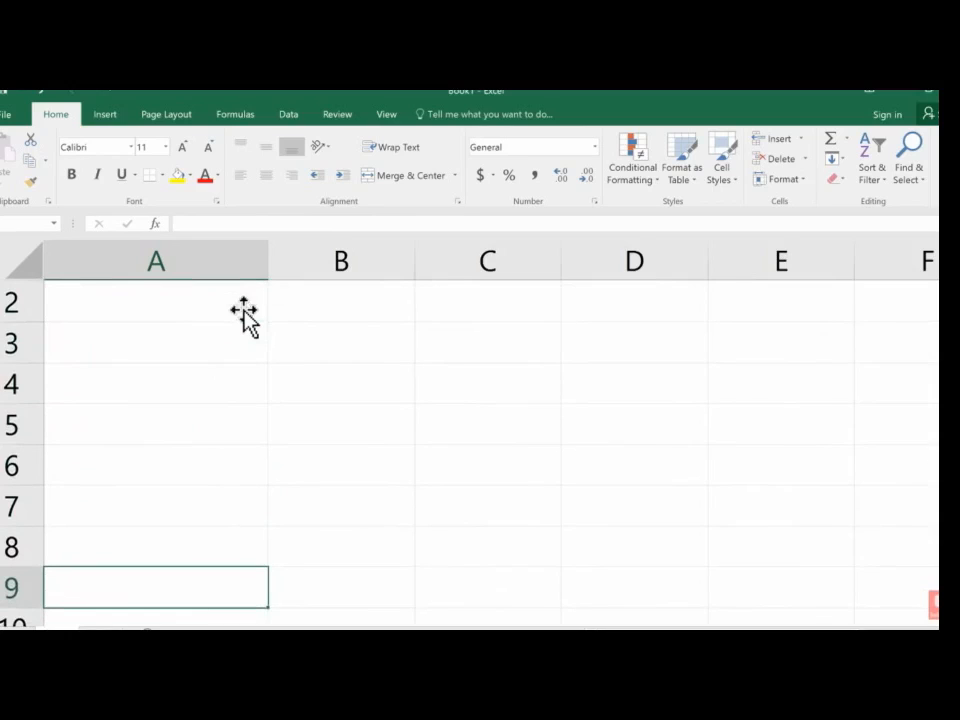
key("Up")
key("Up")
key("Up")
key("Up")
key("Up")
key("Up")
key("Up")
key("Up")
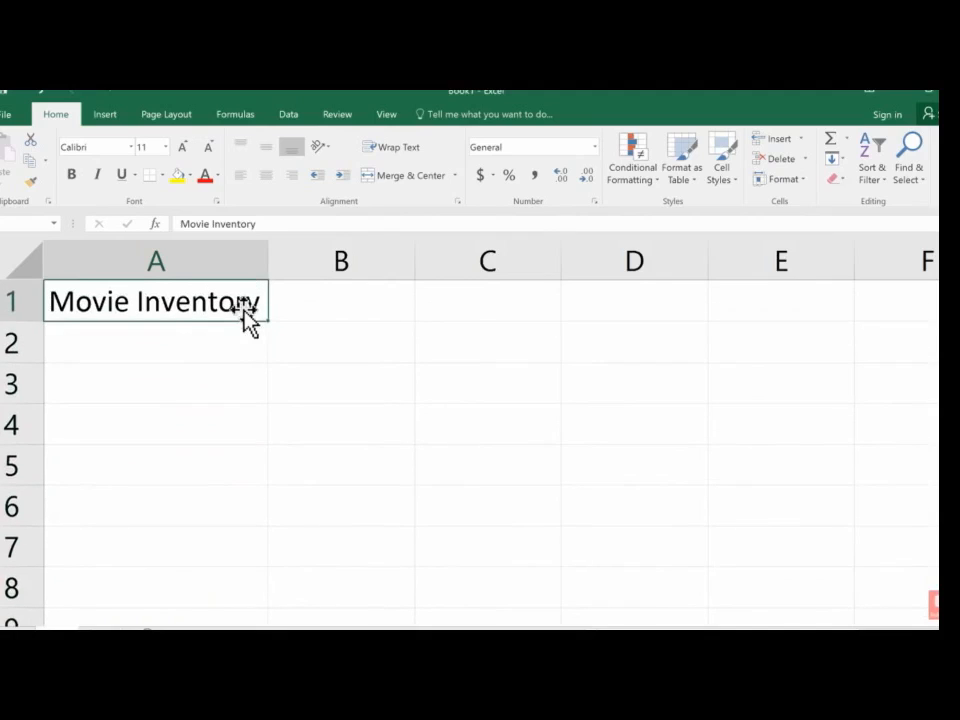
Move the active cell several rows down column A and return directly to cell A1
key("Down")
key("Down")
key("Down")
key("Down")
key("Down")
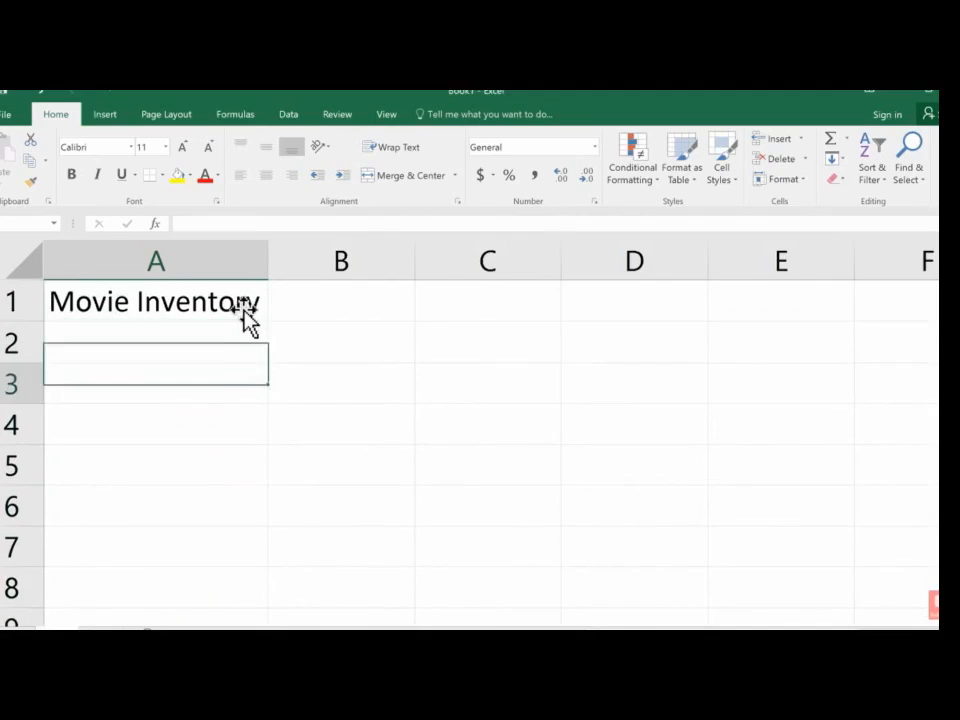
key("ctrl+Home")
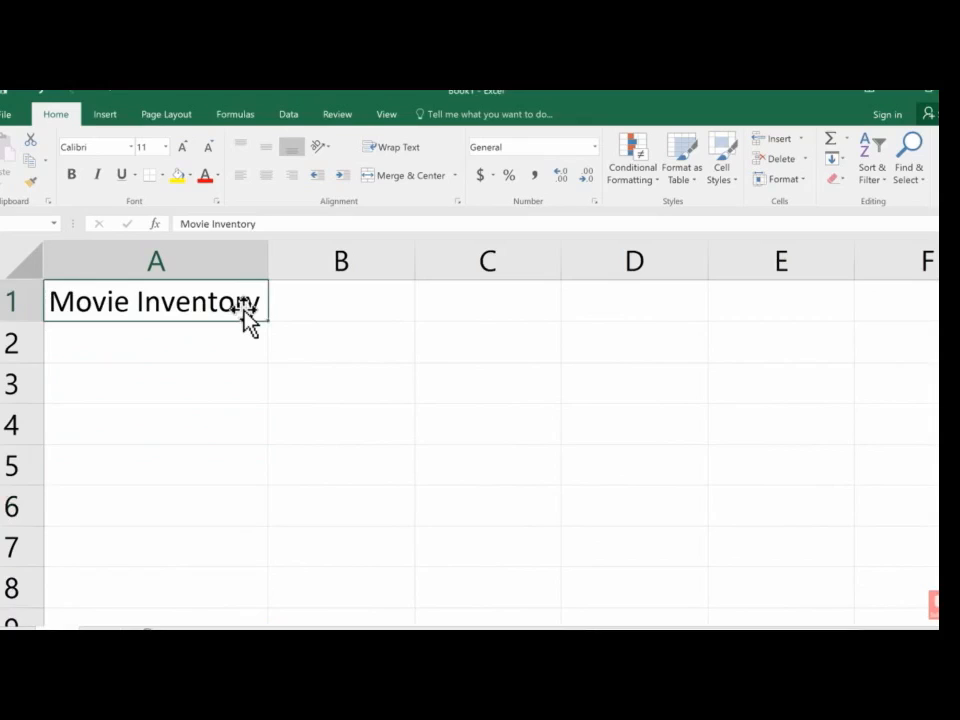
Enter the filler texts askldjfksjldf, laskjfkdsjklfja and alsdjfaklsf across cells B1, C1 and D1
key("Right")
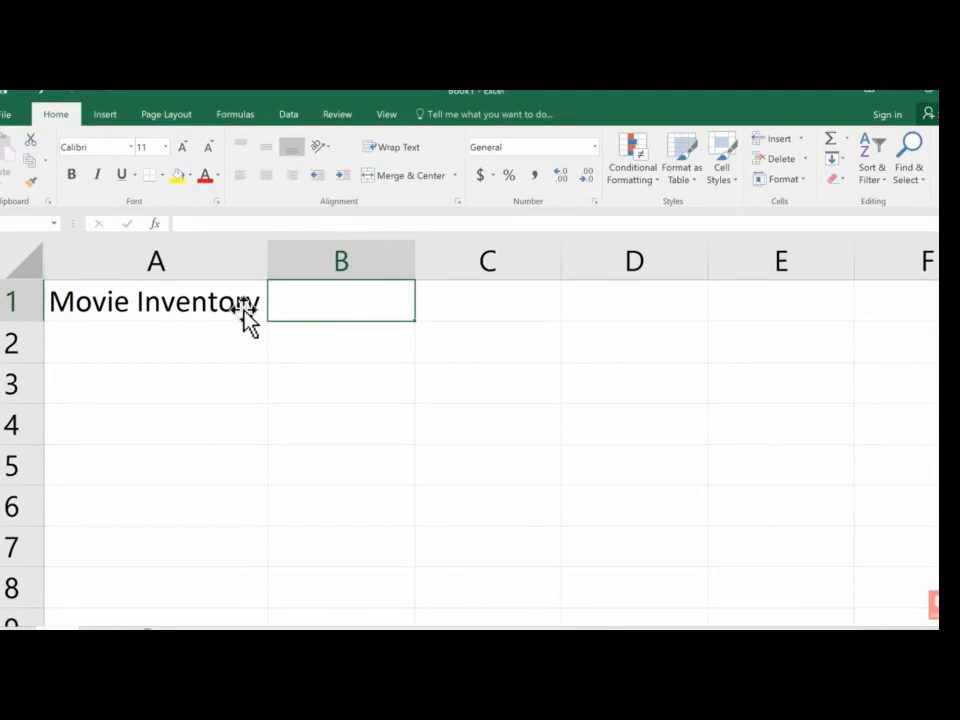
type("askldjfksjldf")
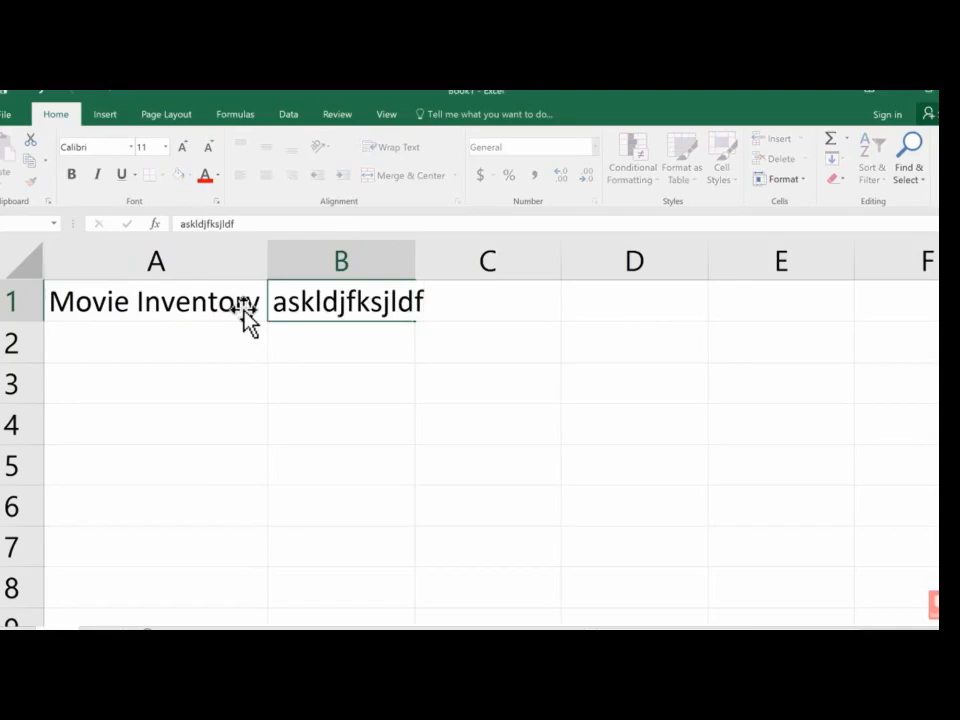
key("Right")
type("laskjfkdsjklfja")
key("Right")
type("al")
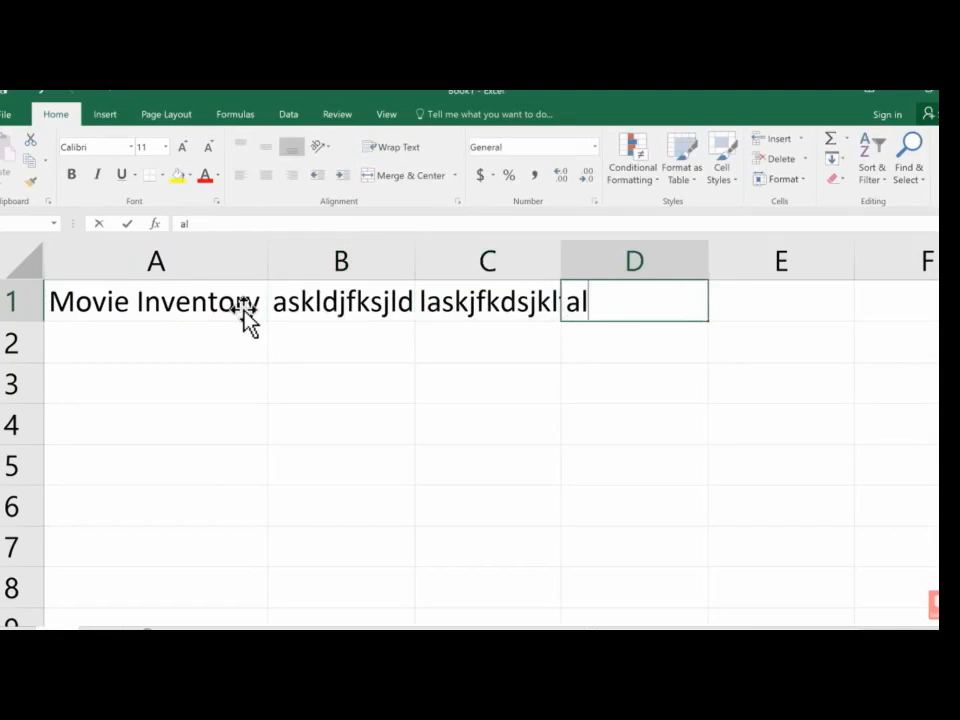
type("sdjfaklsf")
key("Right")
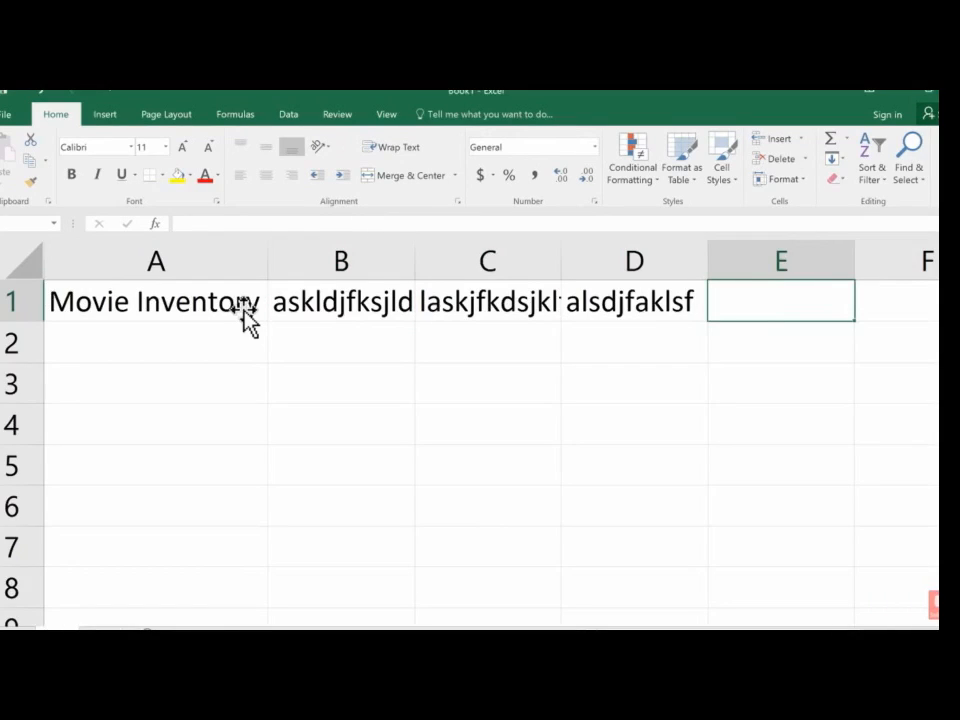
Clear the filler text from cells D1, C1 and B1, and commit the last cleared cell
key("Left")
key("BackSpace")
key("Left")
key("BackSpace")
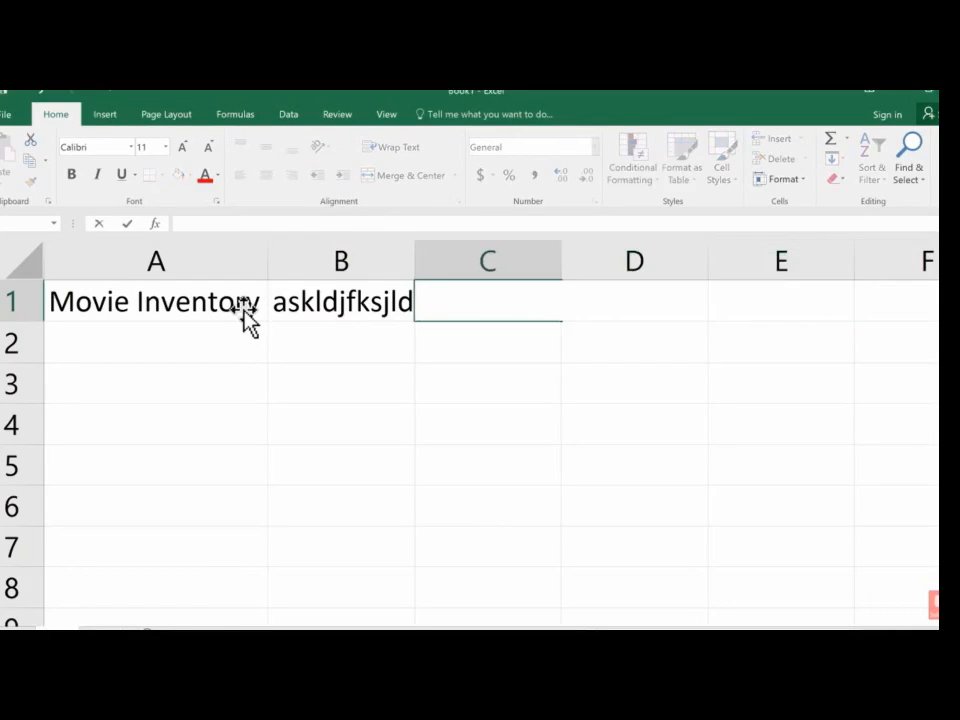
key("Left")
key("BackSpace")
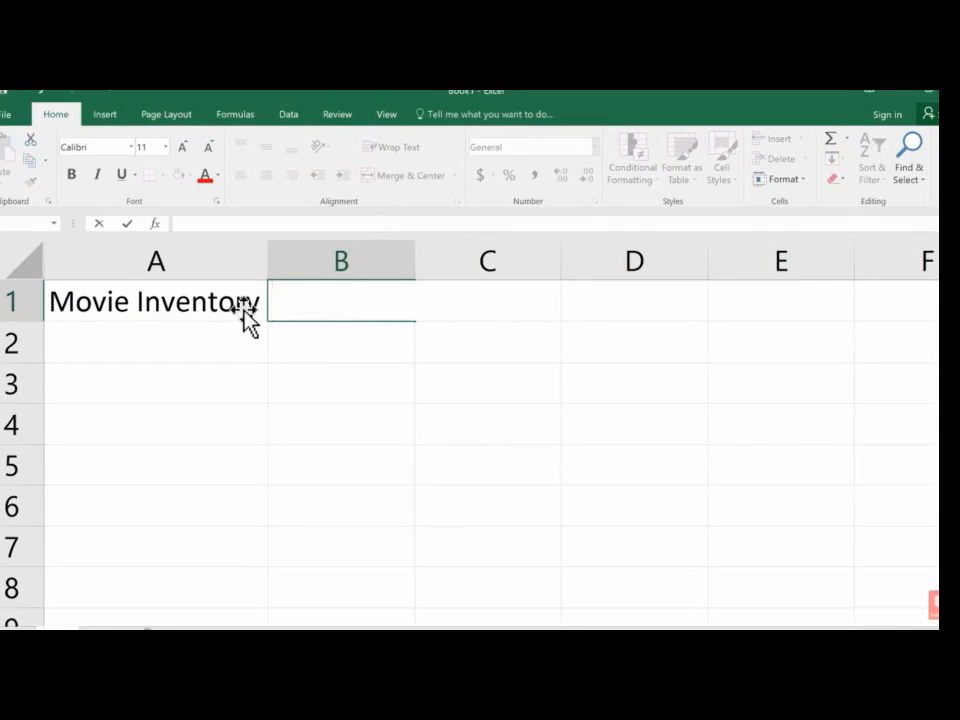
key("Return")
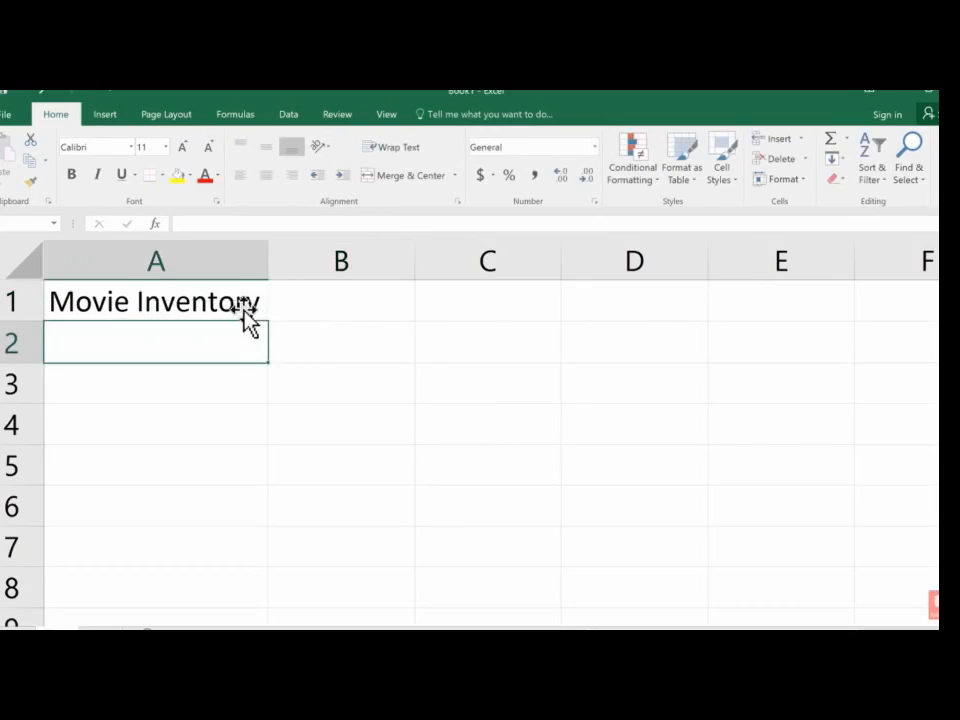
Move the active cell down column A to A5
key("Return")
key("Return")
key("Return")
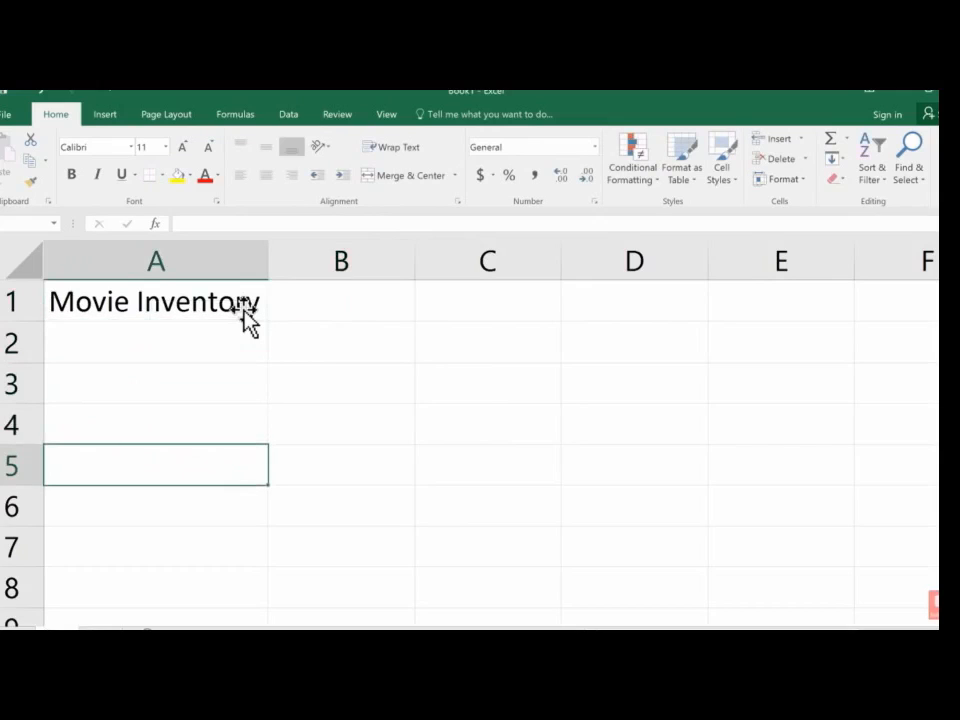
Move the active cell up column A from A5 to the Movie Inventory title in A1
key("Up")
key("Up")
key("Up")
key("Up")
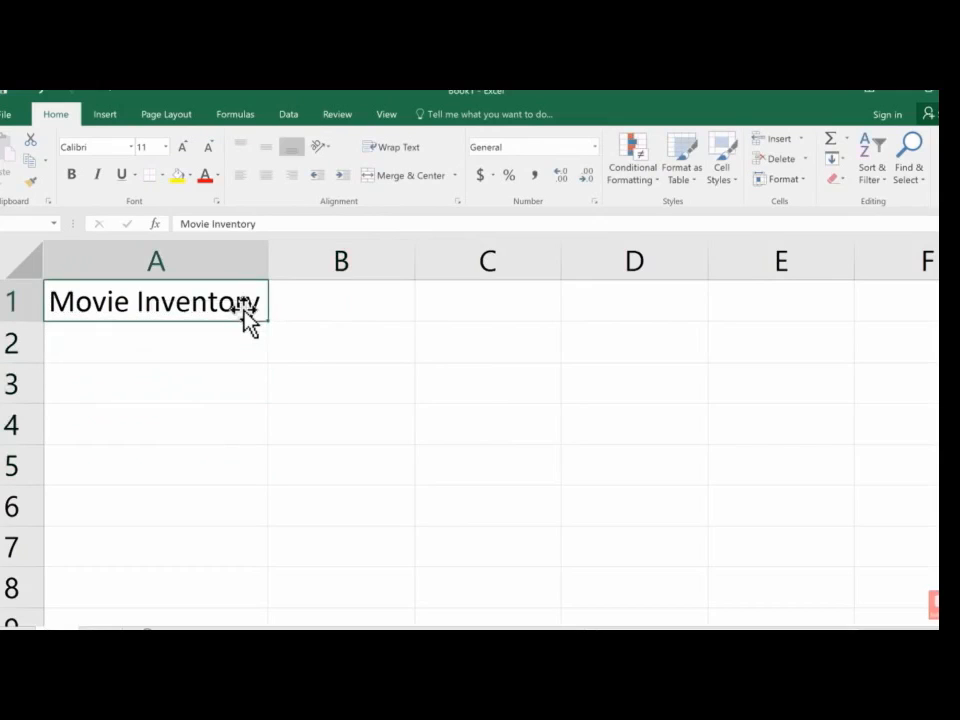
Move the active cell across row 1 to D1 and back to A1, one cell at a time
key("Right")
key("Right")
key("Right")
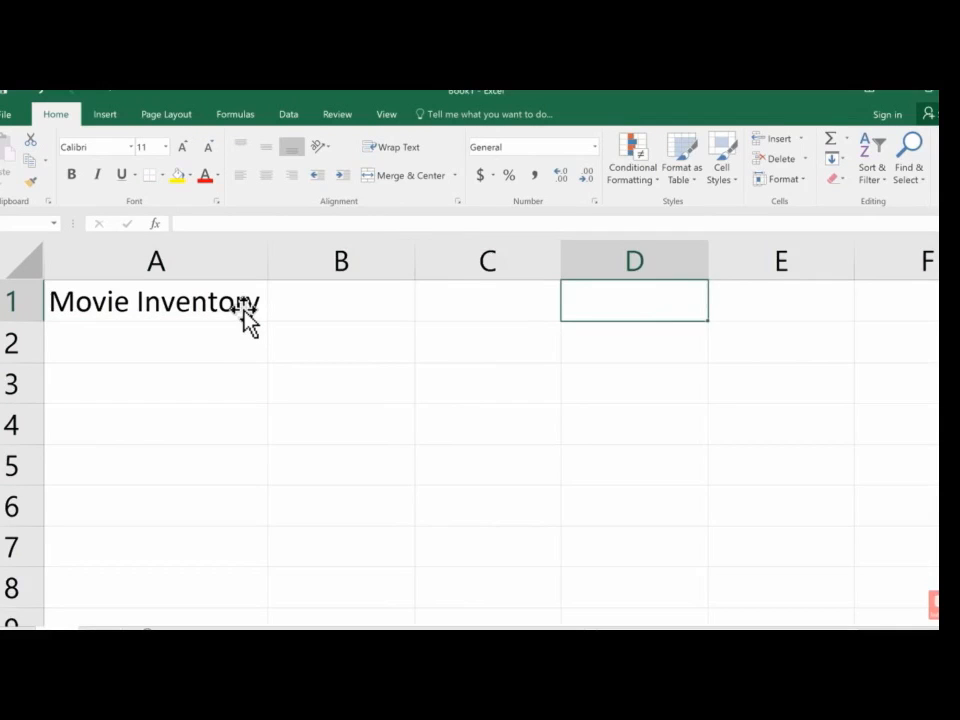
key("Left")
key("Left")
key("Left")
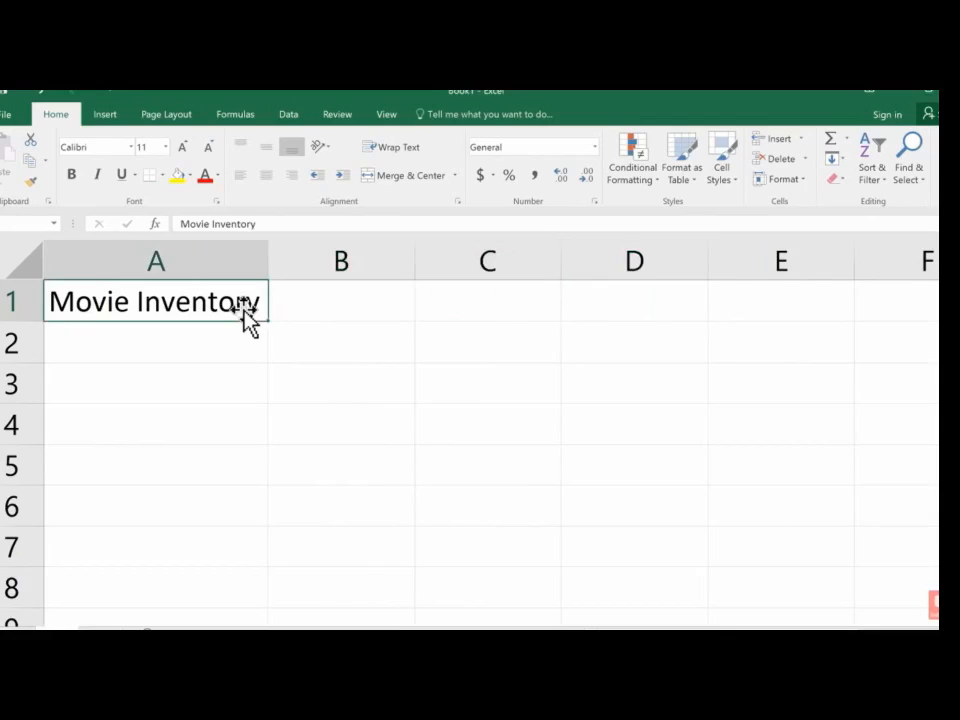
Move the active cell three rows down column A and three columns across to D4
key("Down")
key("Down")
key("Down")
key("Right")
key("Right")
key("Right")
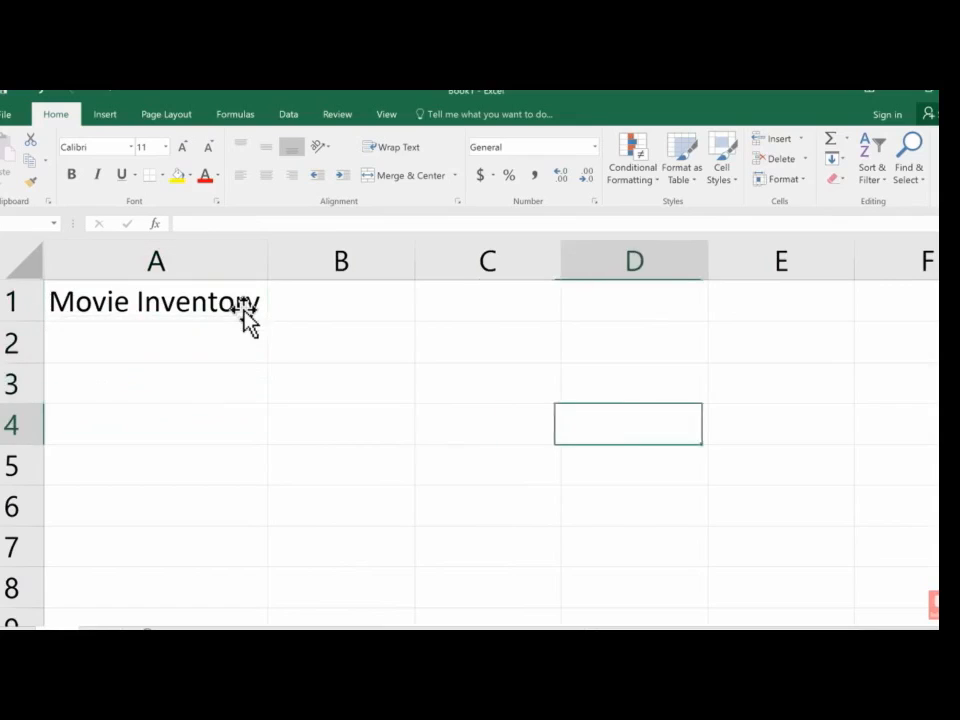
Move the active cell from D4 back to column A, up to row 2 and across to B2
key("Left")
key("Left")
key("Left")
key("Up")
key("Up")
key("Right")
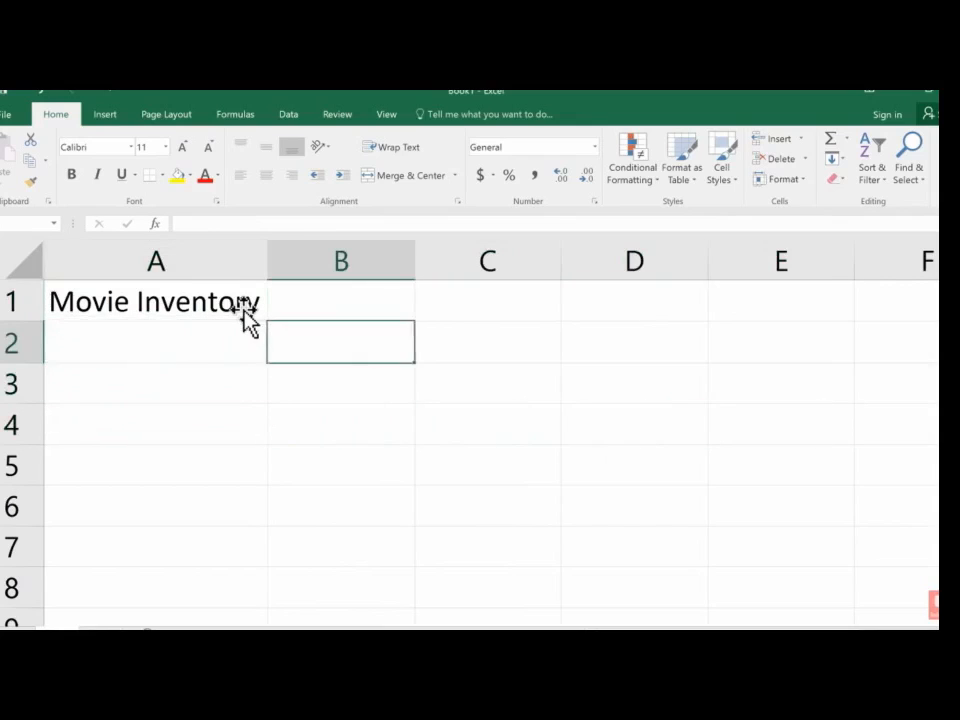
Move the active cell down column B to B6, over to column A, up to A3 and across to C3
key("Down")
key("Down")
key("Down")
key("Down")
key("Left")
key("Up")
key("Up")
key("Up")
key("Right")
key("Right")
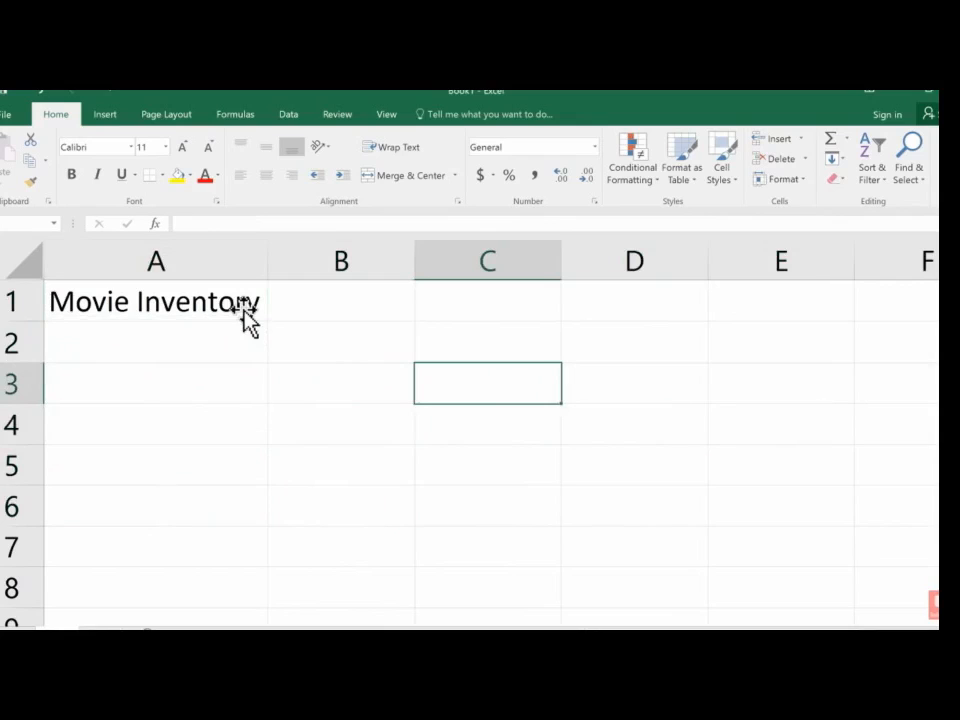
Select the individual cells E1, B3, A3 and C4 directly, one after another
left_click(763, 302)
left_click(328, 388)
left_click(169, 392)
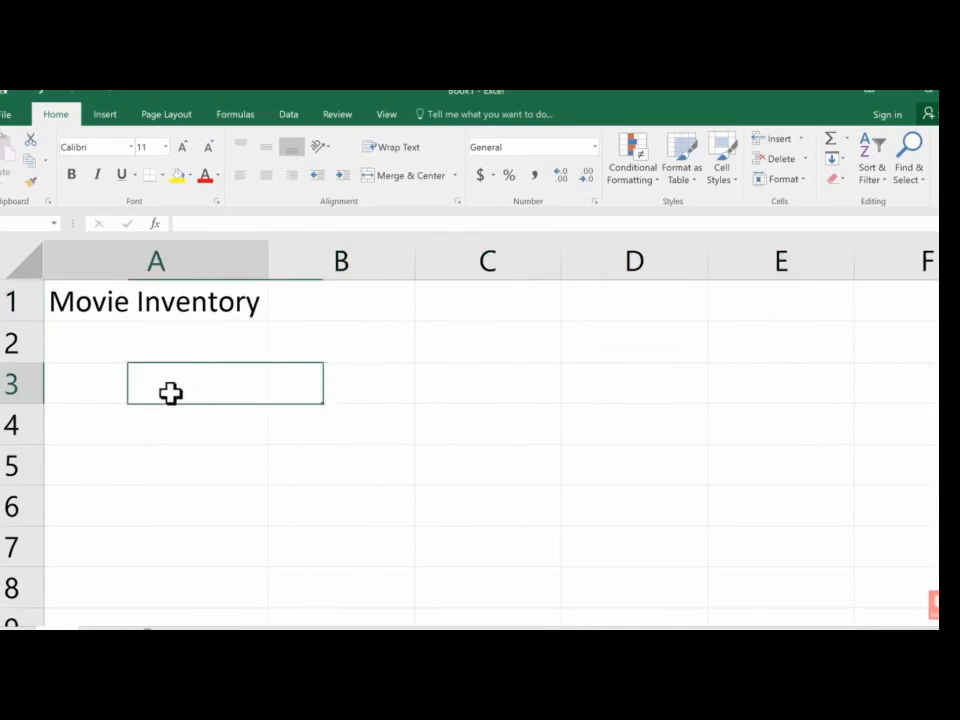
left_click(475, 431)
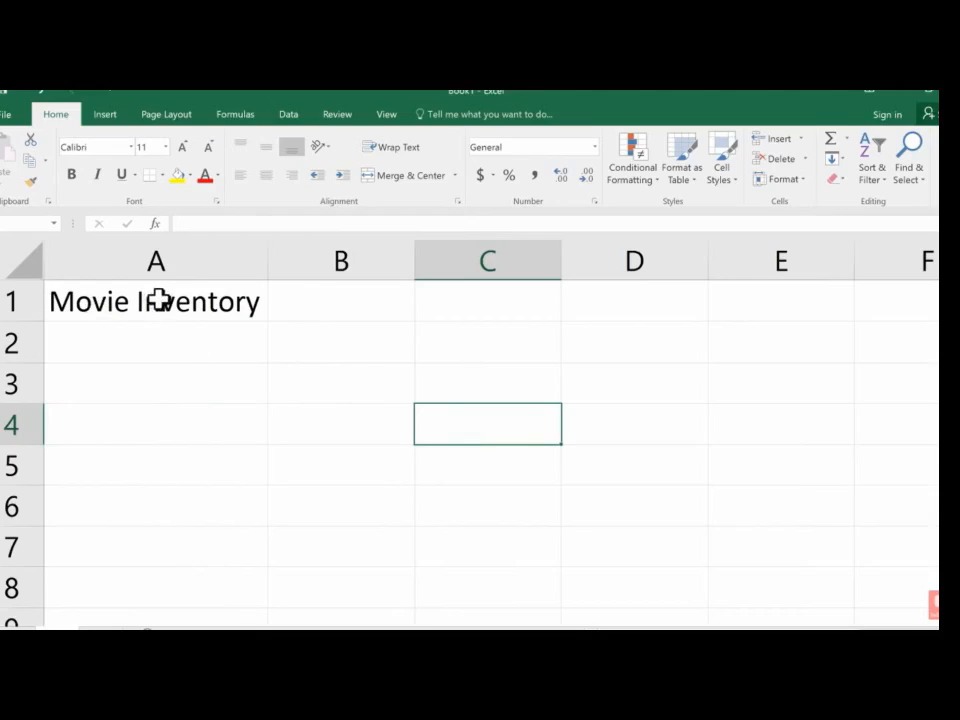
Enter the column headings Title, Date Purchased and Rating in cells A2, B2 and C2
left_click(124, 346)
double_click(122, 347)
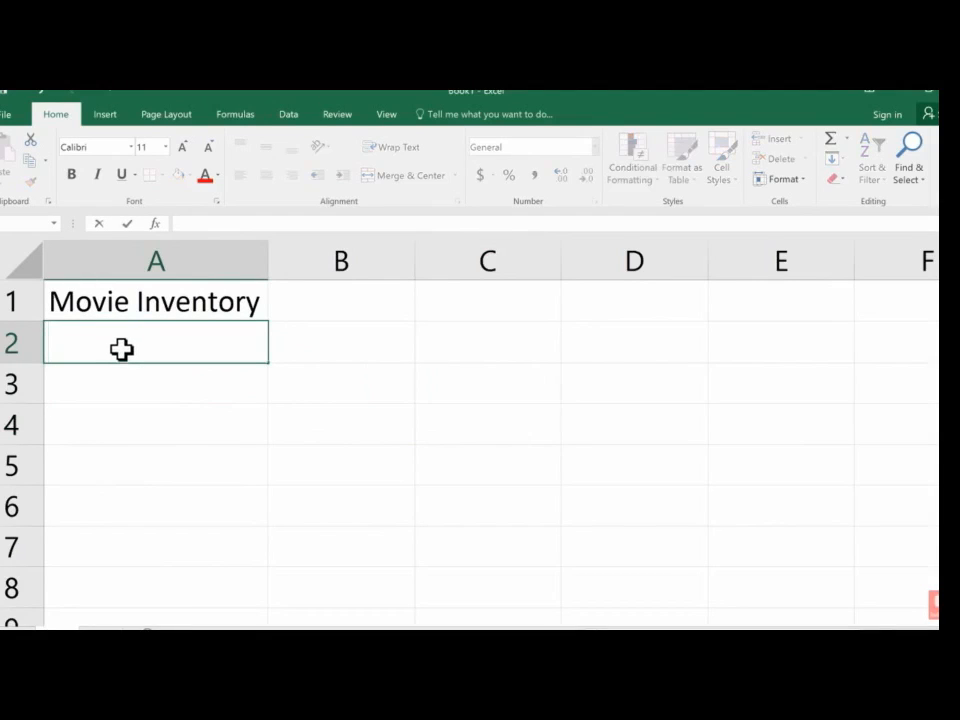
type("Title")
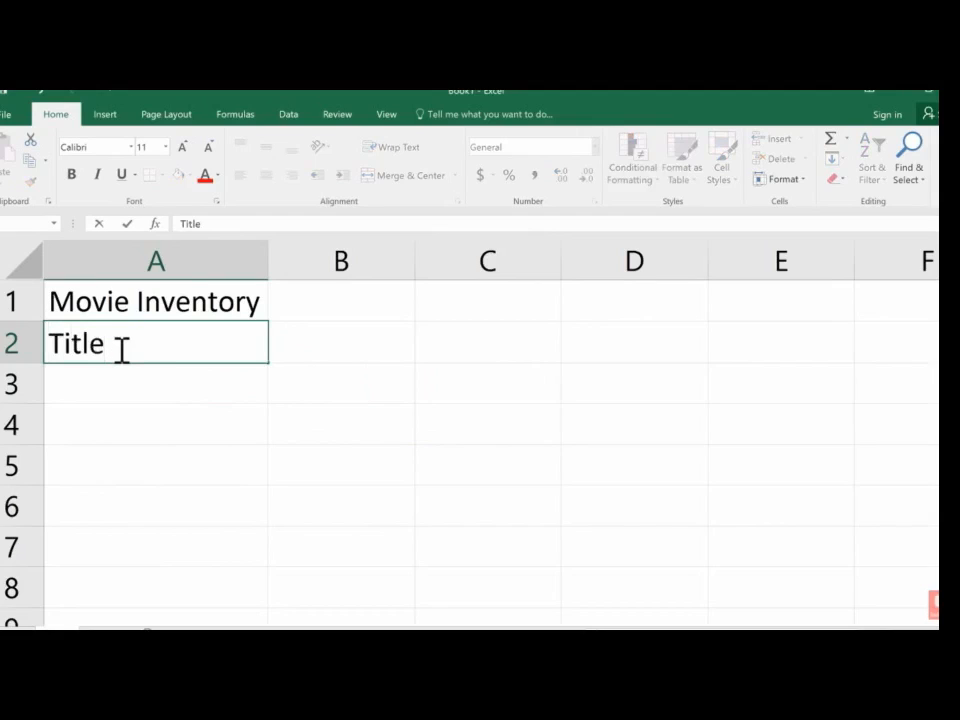
key("Tab")
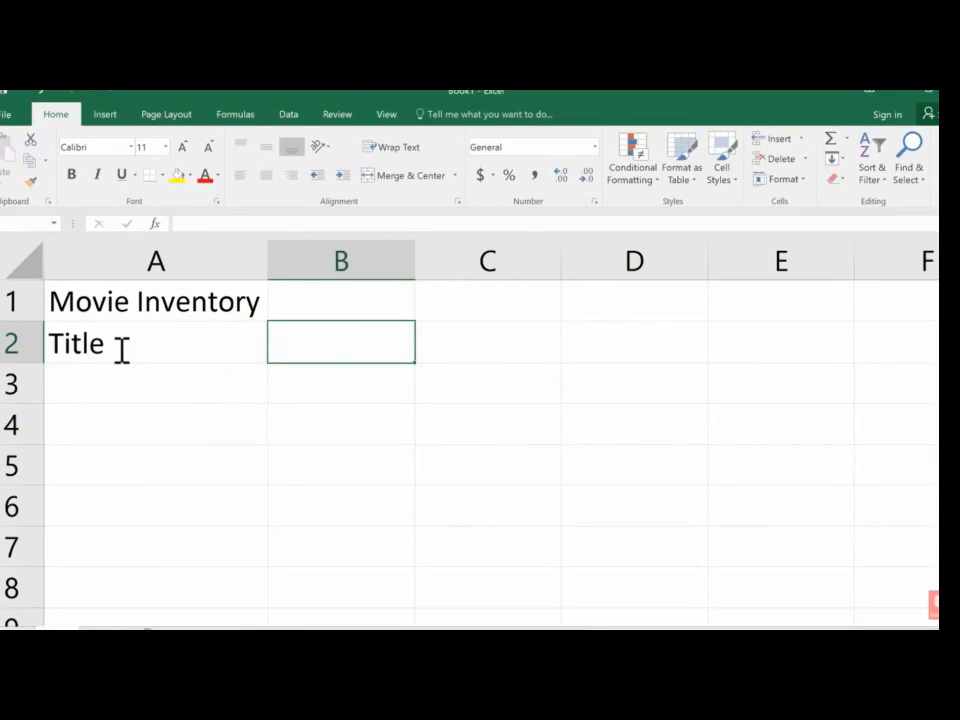
key("F2")
type("Date Purchased")
key("Tab")
type("Rating")
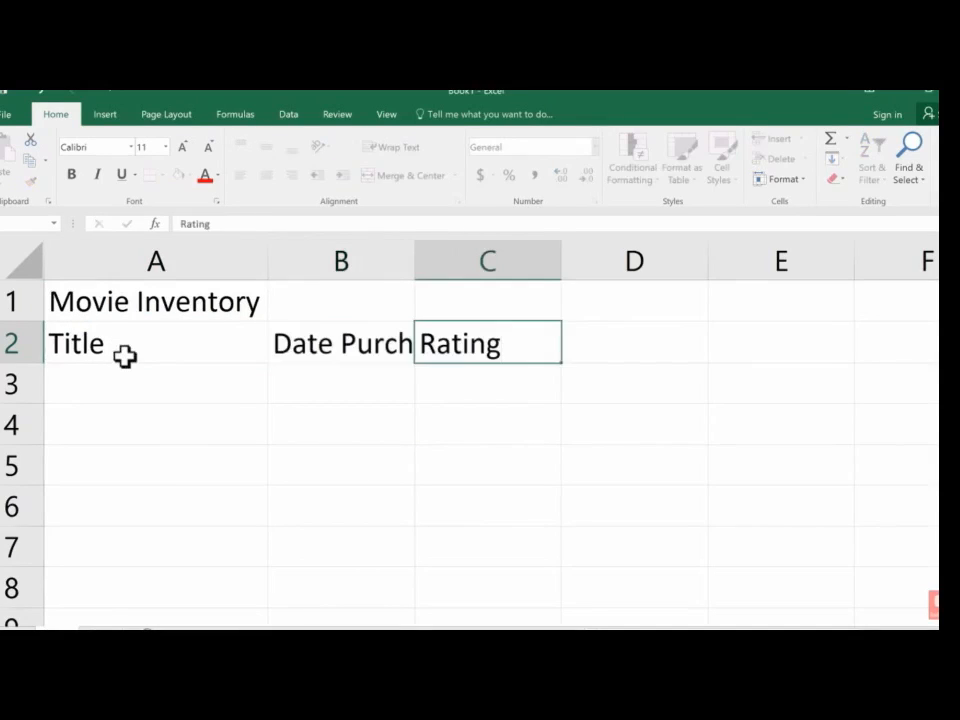
key("Tab")
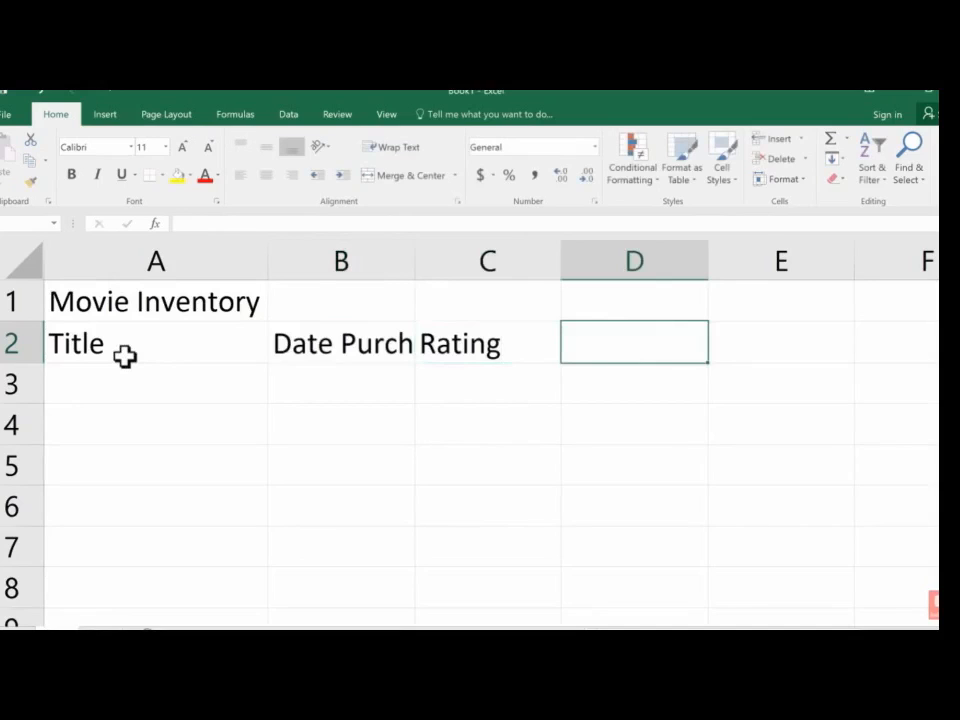
Enter the column headings Value, Genre and Location in cells D2, E2 and F2, finishing the header row
type("Value")
key("Tab")
type("Genre")
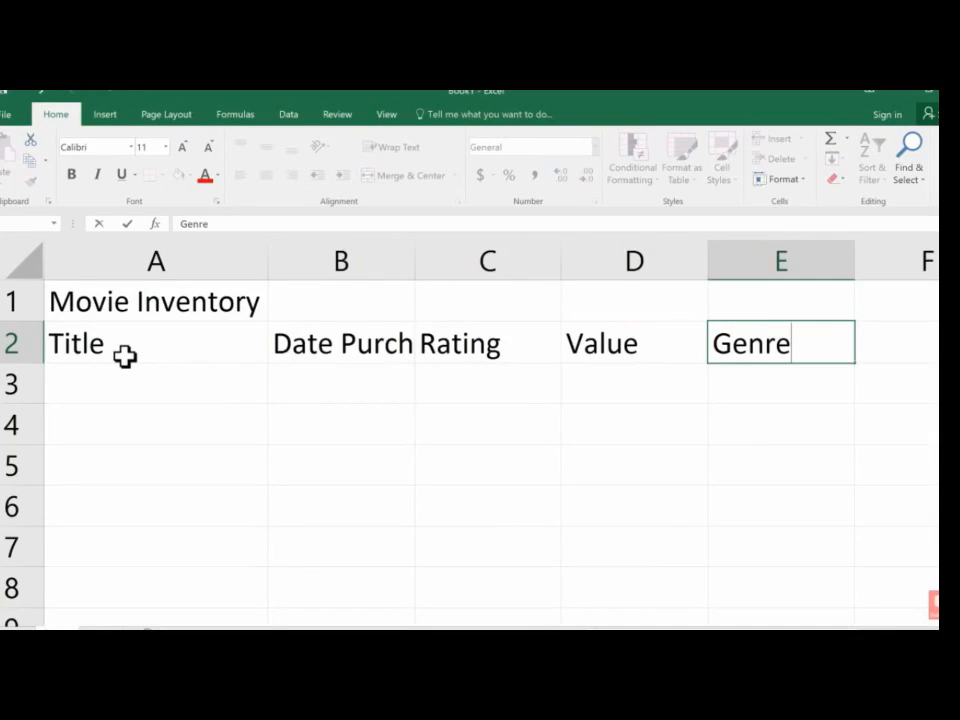
key("Tab")
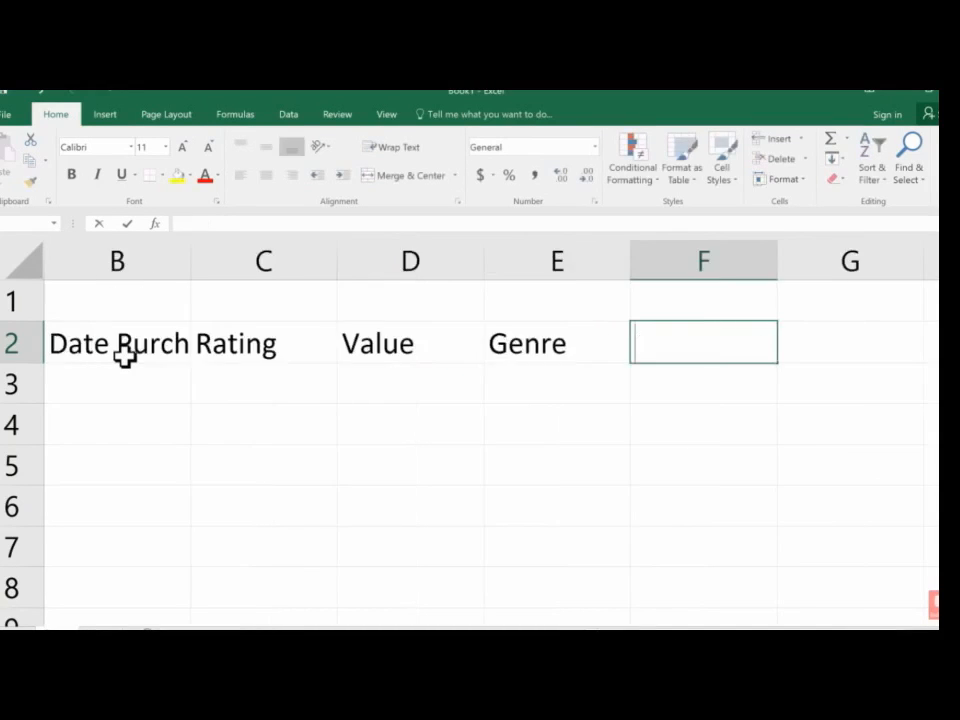
type("Locat")
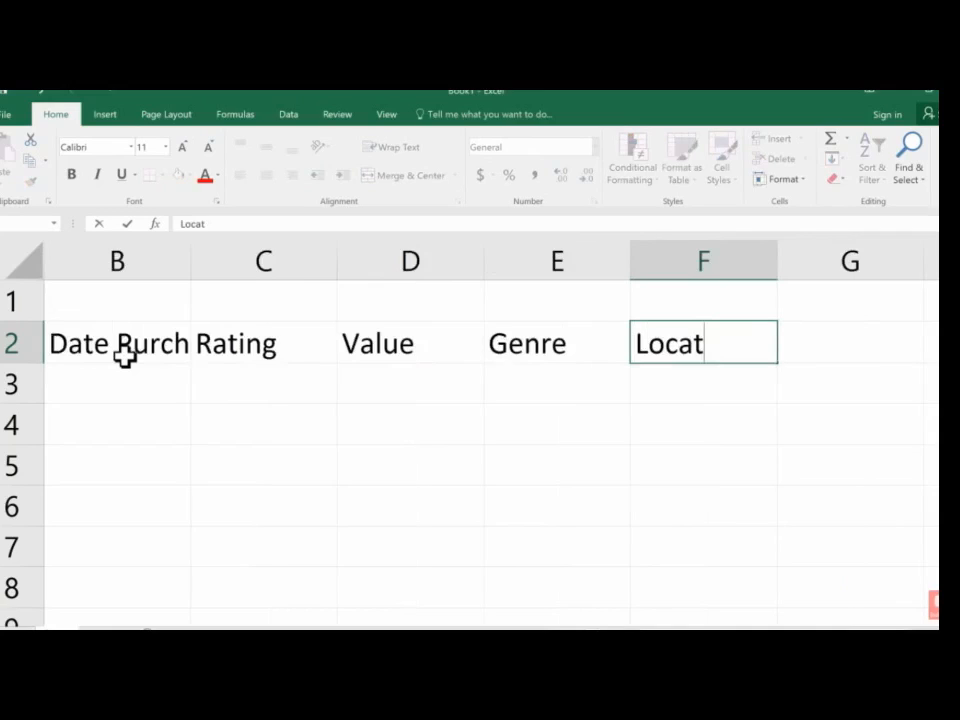
type("ion")
key("Return")
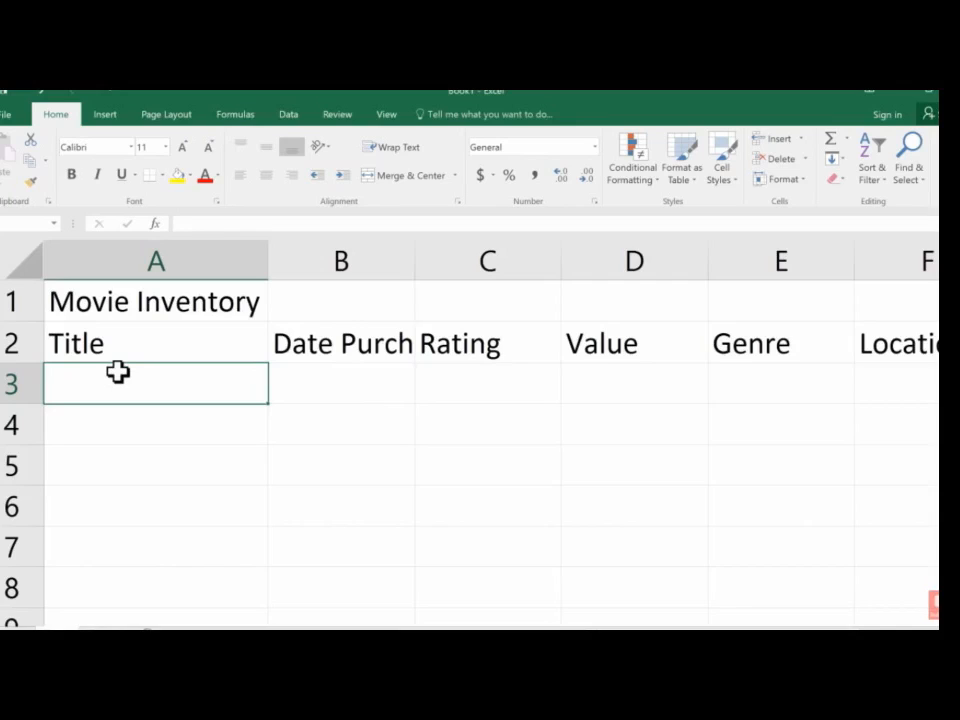
Enter Star Wars, 2007 and PG as the title, purchase date and rating in cells A3 to C3
type("Star War")
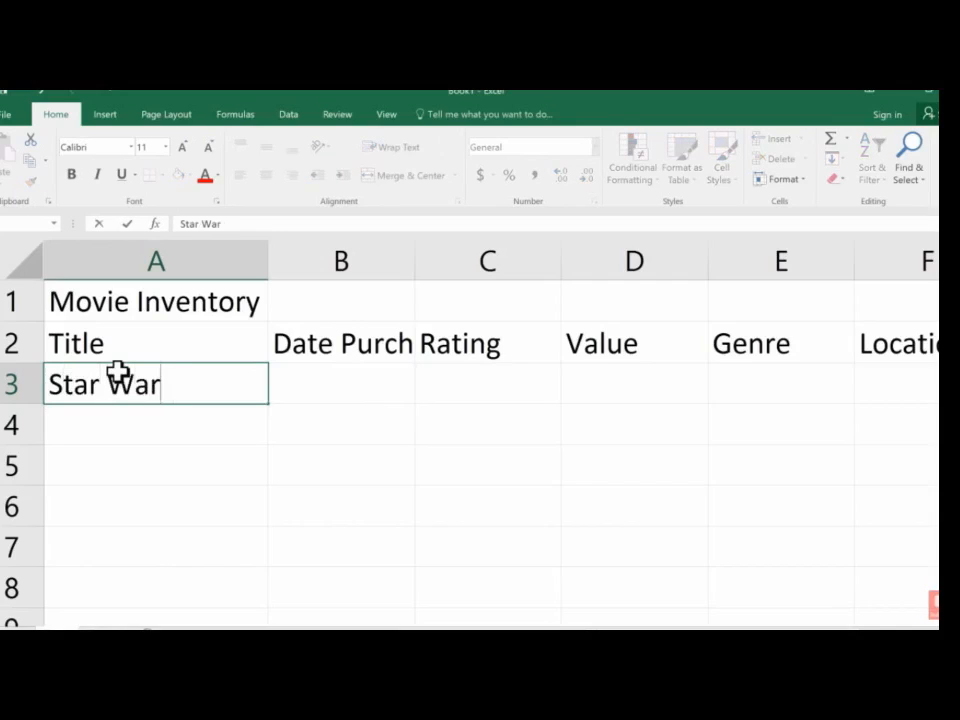
type("s")
key("Tab")
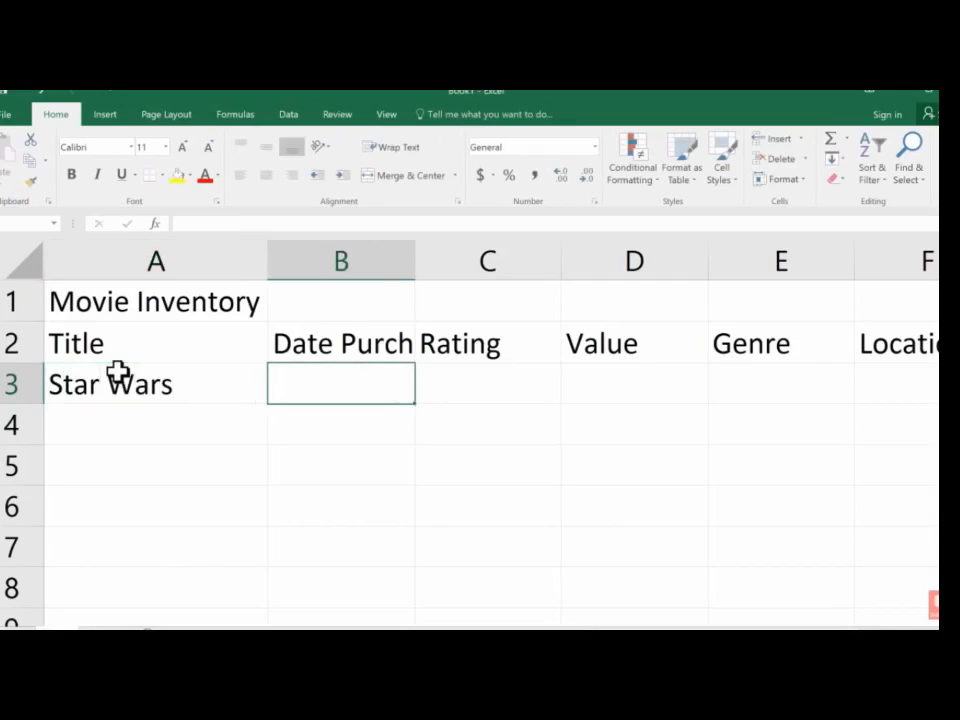
type("2007")
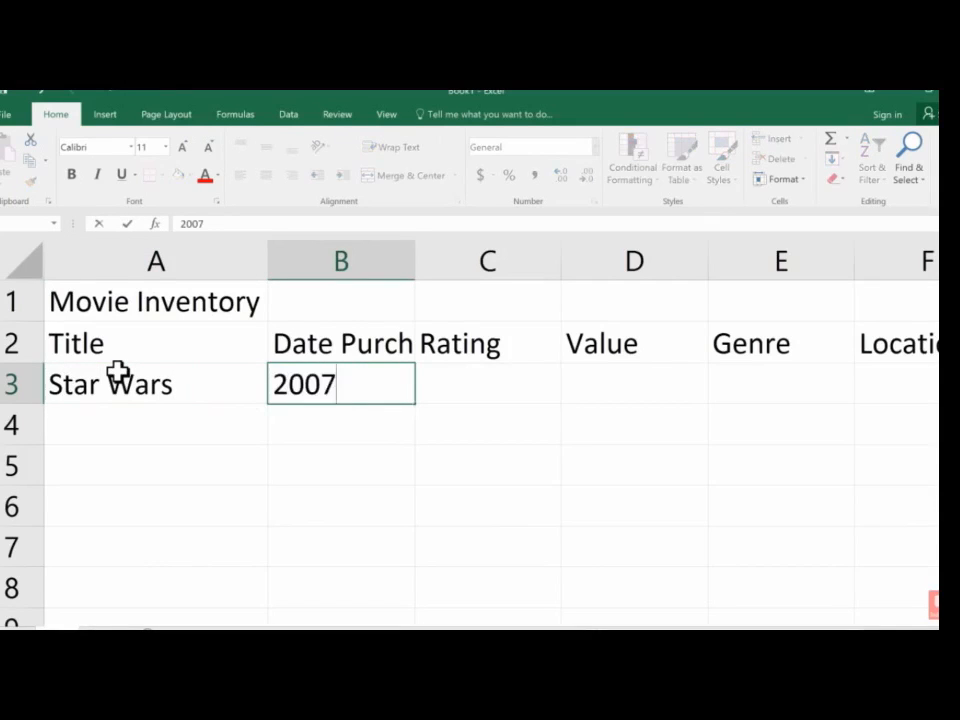
key("Tab")
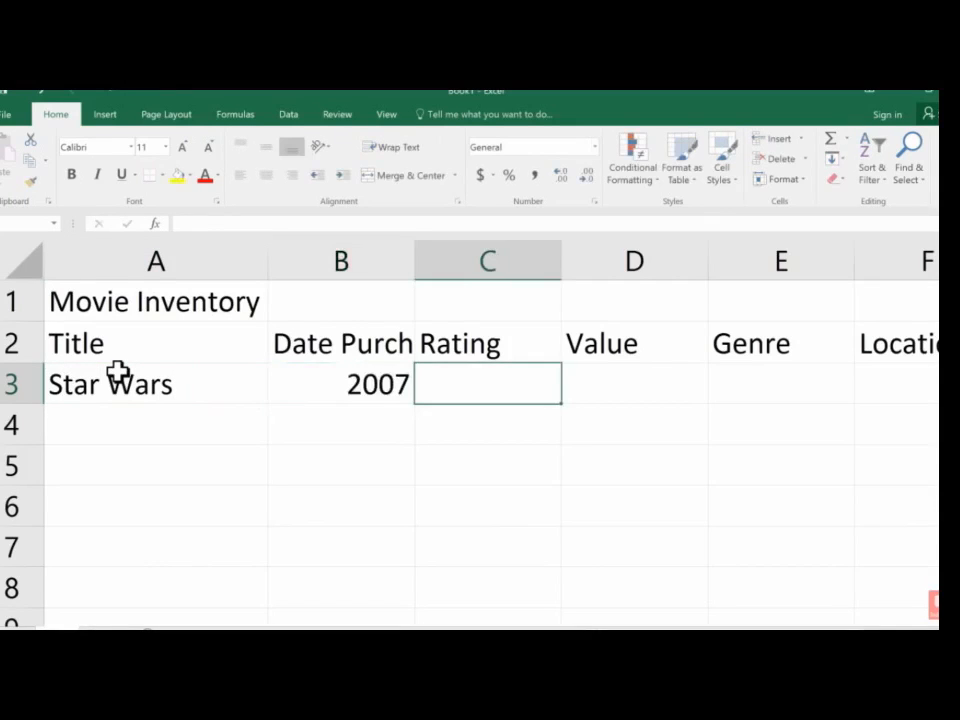
type("PG")
key("Tab")
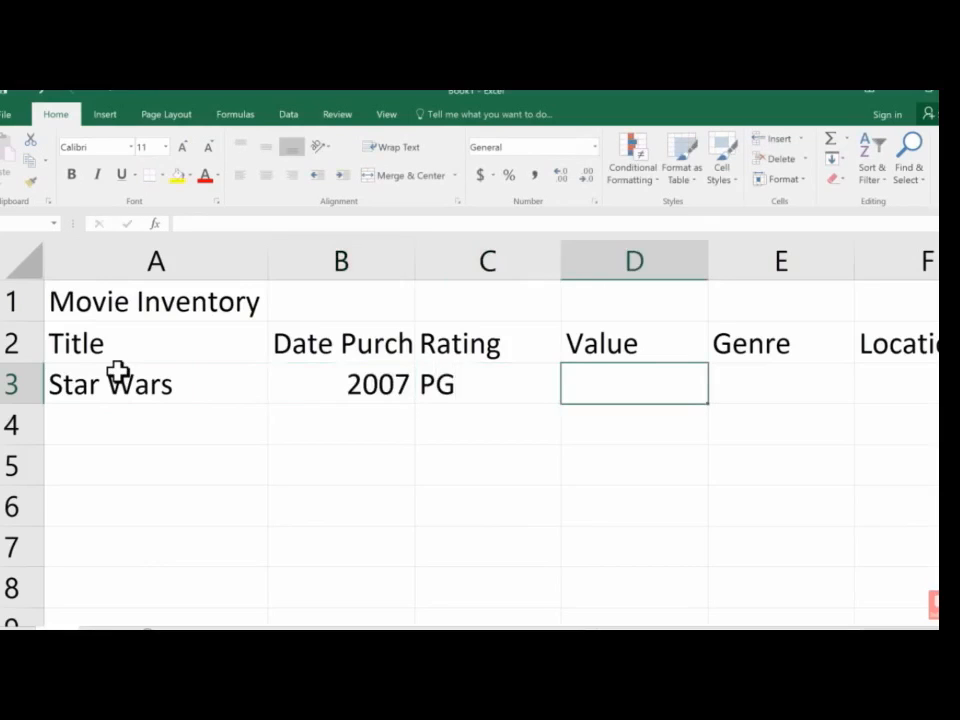
Complete the Star Wars row with value 5, genre Science Fiction and location Living Room in cells D3 to F3
type("5")
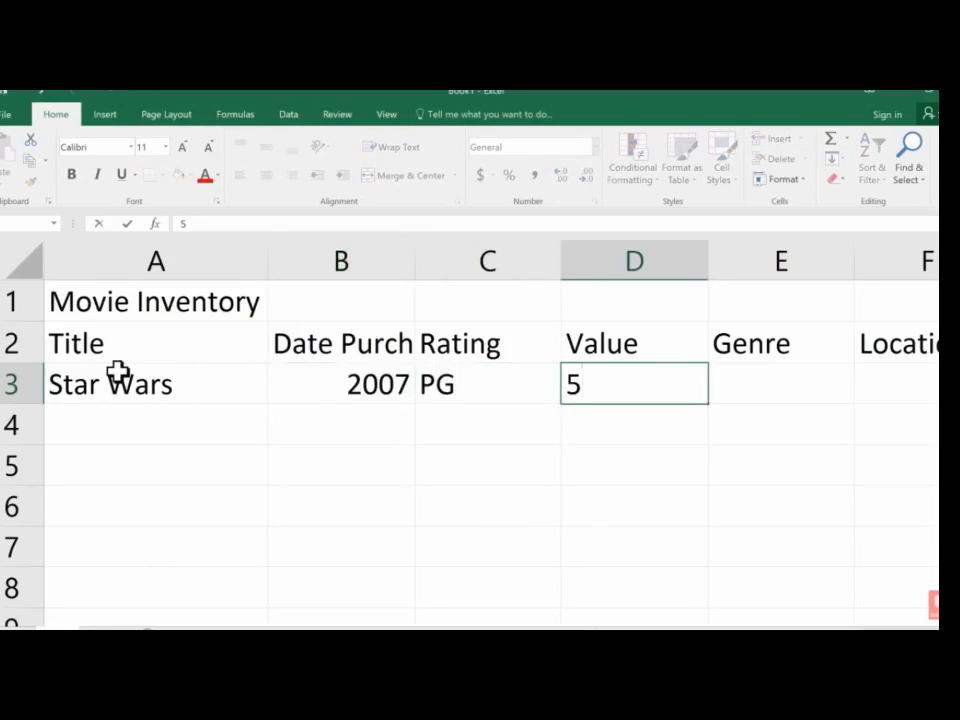
key("Tab")
type("Science Fiction")
key("Tab")
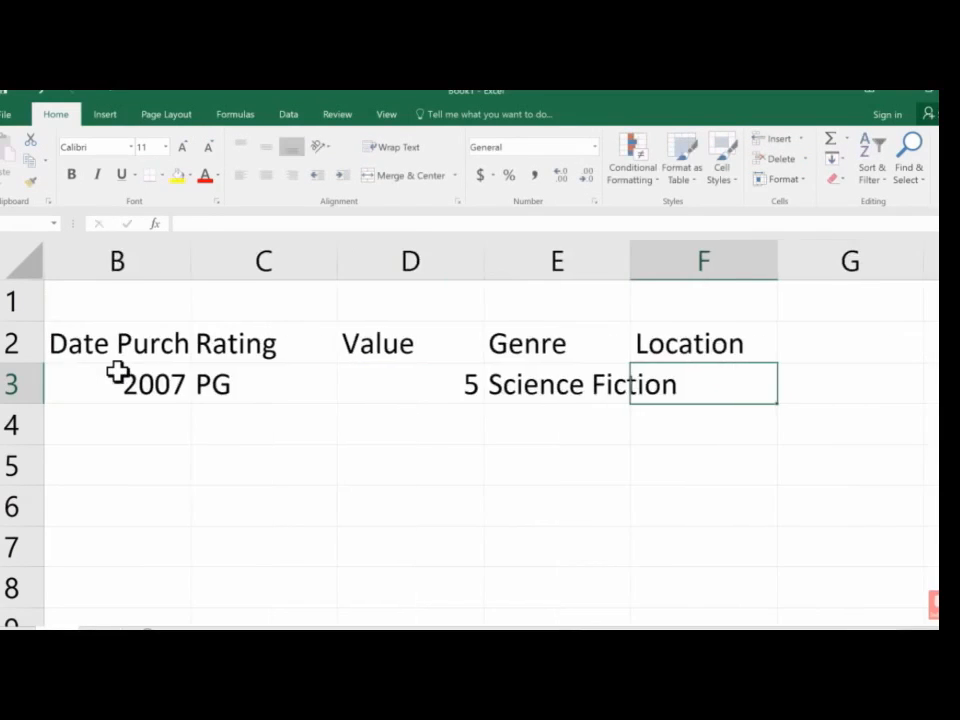
type("Living Room")
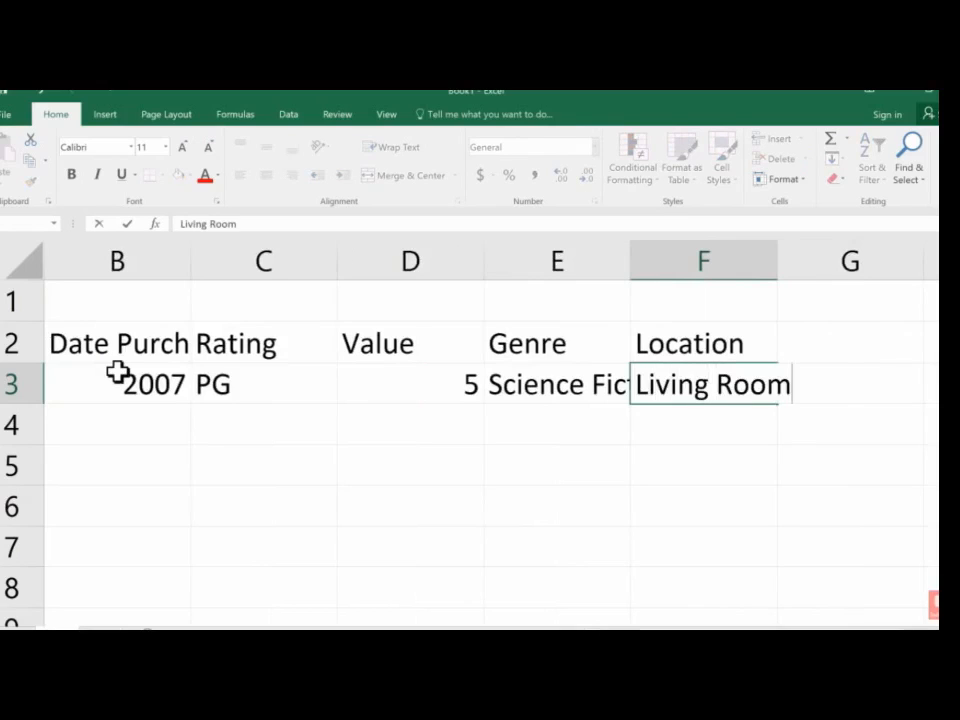
key("Return")
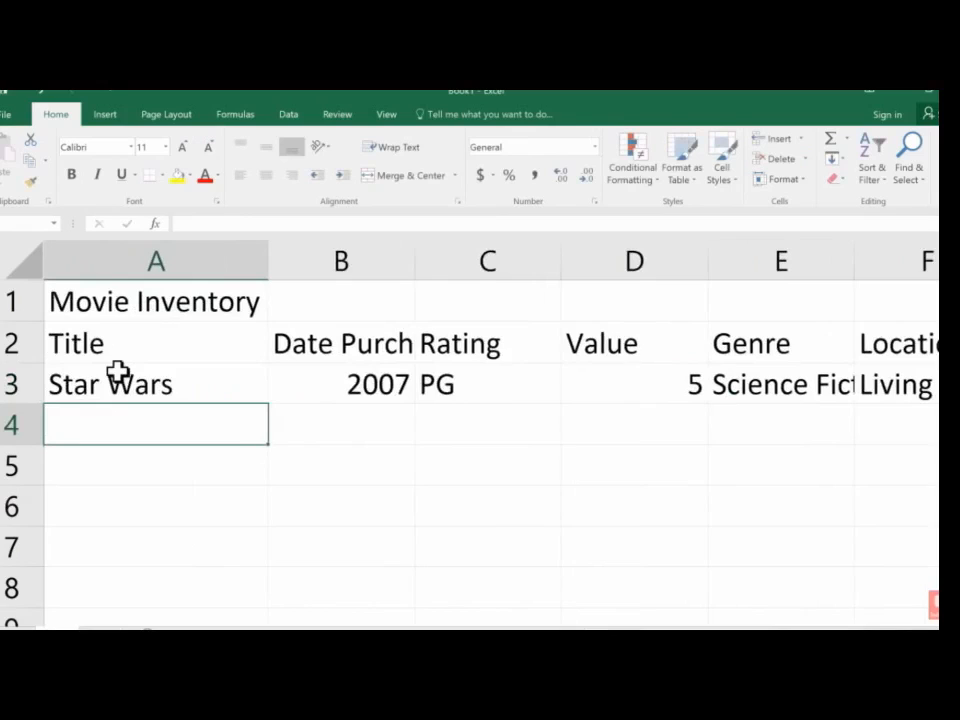
Enter 2010 as the second movie's purchase date in cell B4
left_click(332, 426)
type("2010")
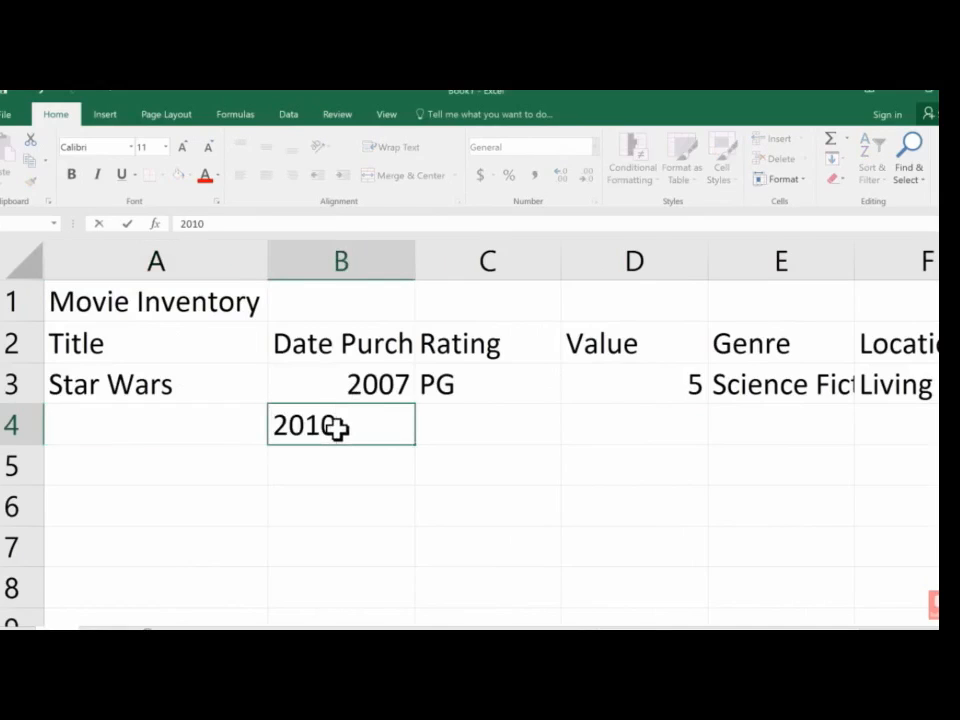
key("Tab")
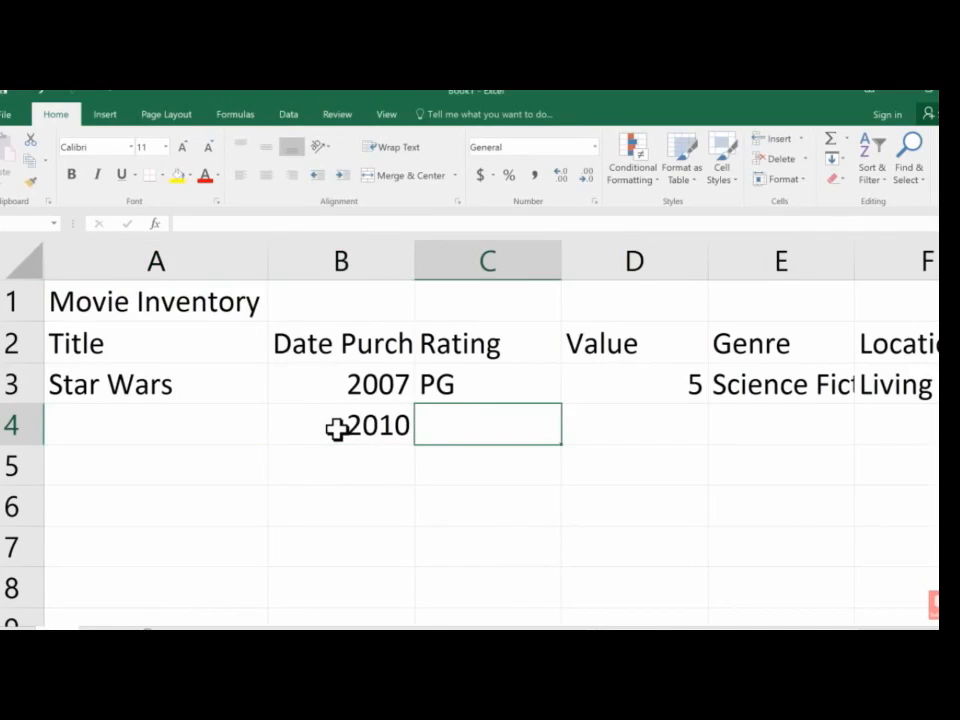
Return to cell A4 and enter the movie title The Empre Strikes Back
key("Return")
key("Up")
key("Left")
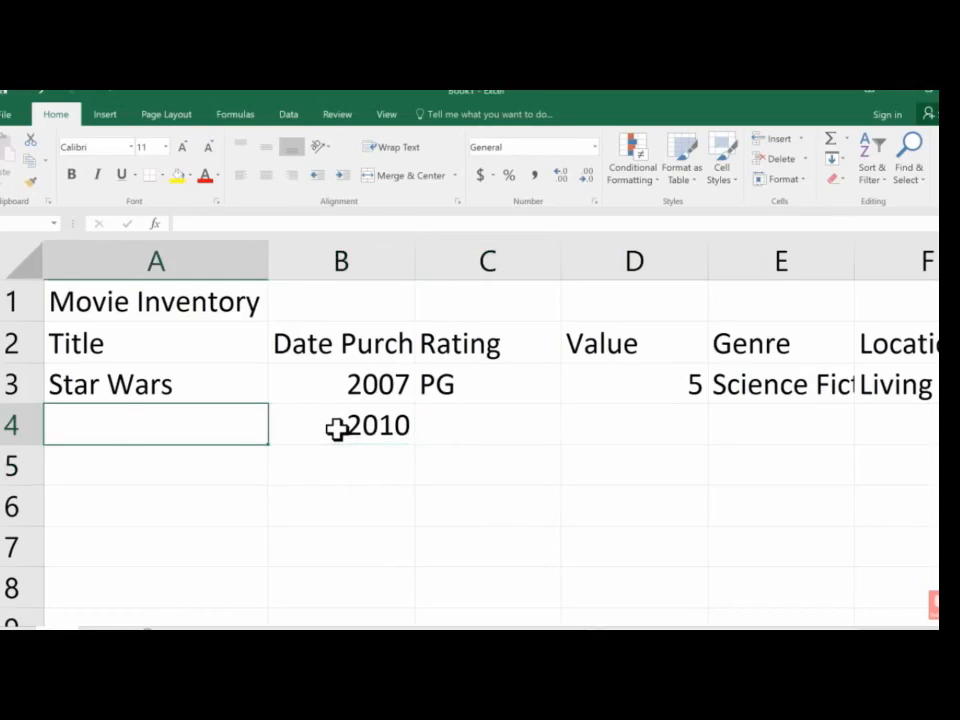
type("The Emp")
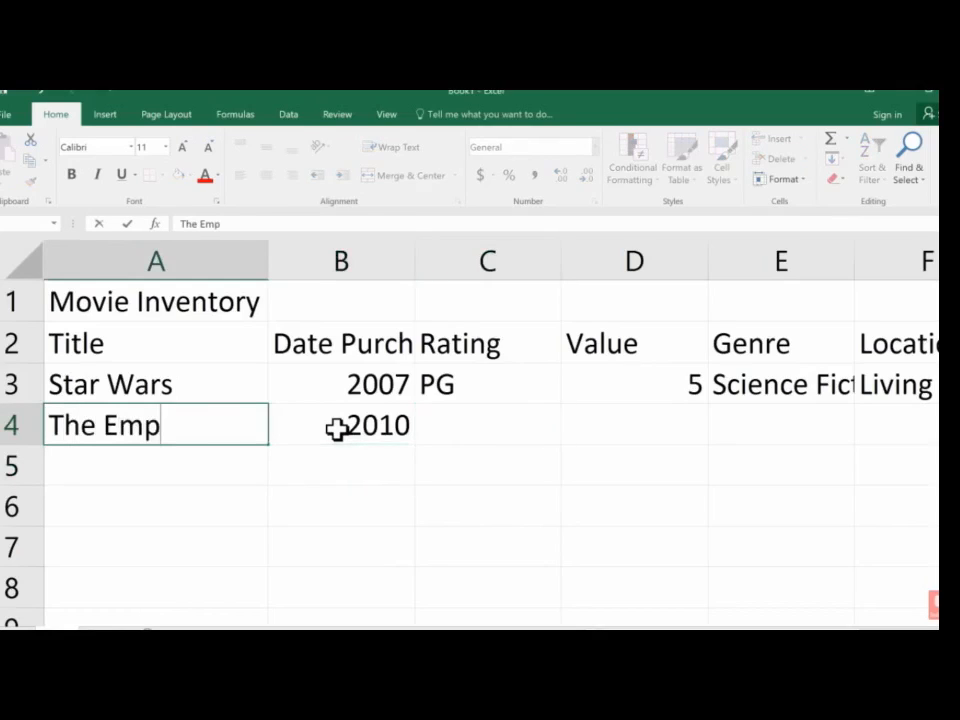
type("re Strike")
key("Tab")
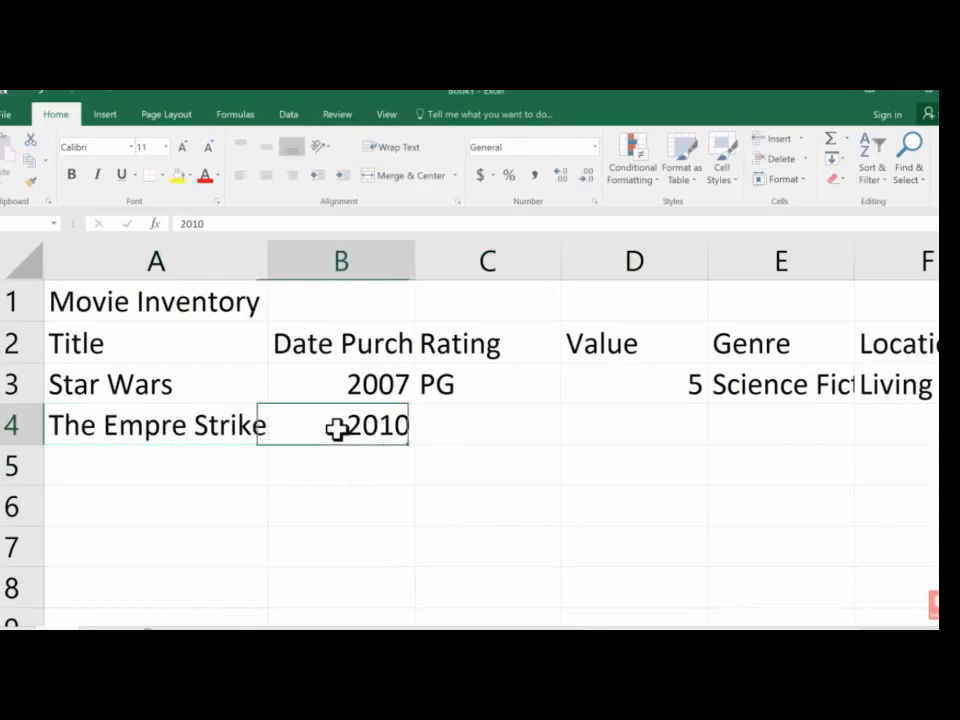
Complete row 4 with rating PG, value 9, genre Science Fiction and location Living Room in cells C4 to F4
key("Tab")
type("PG")
key("Tab")
type("9")
key("Tab")
type("S")
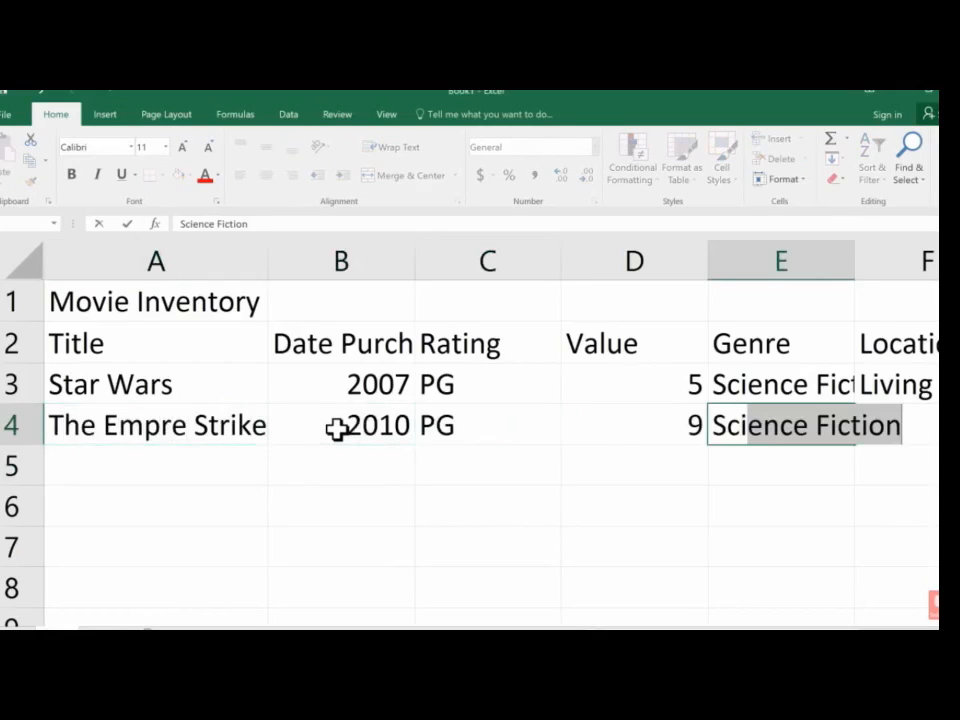
key("Tab")
type("L")
key("Return")
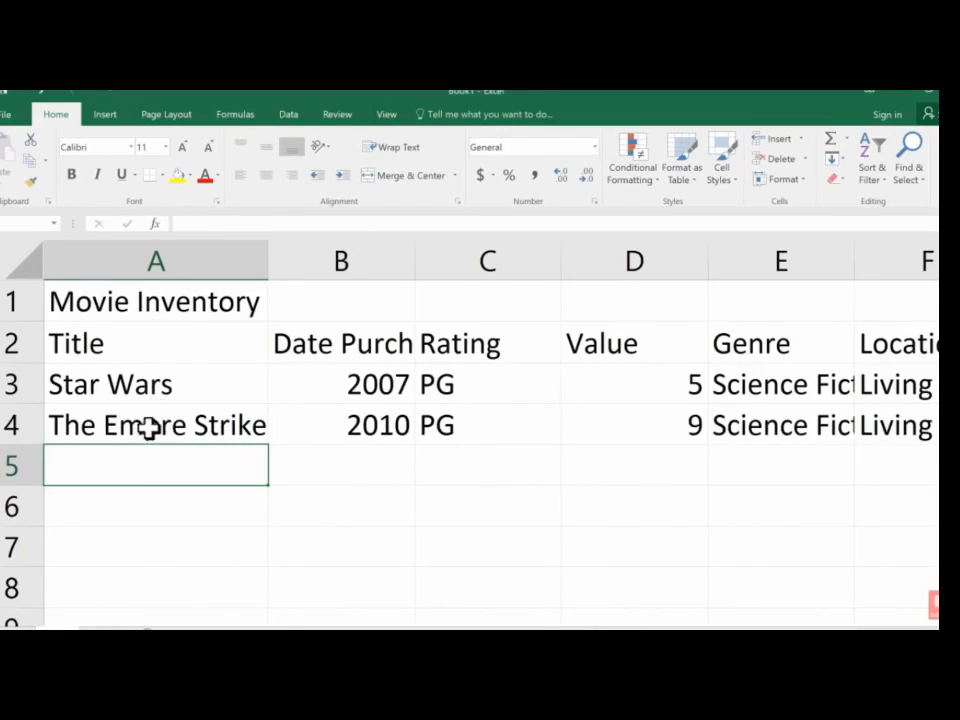
left_click(146, 430)
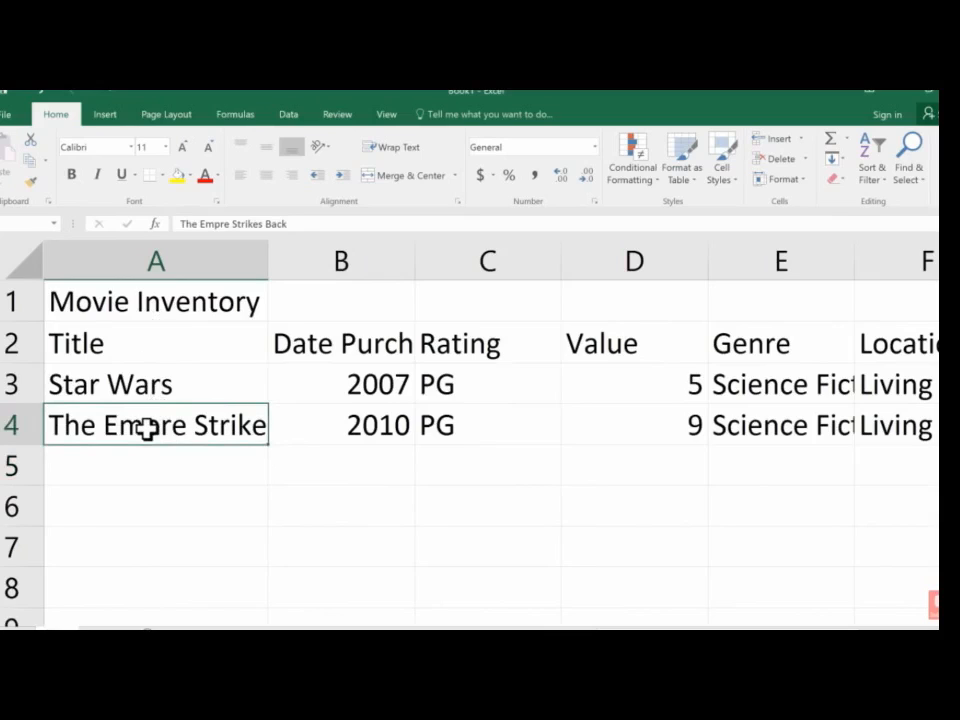
type("Title")
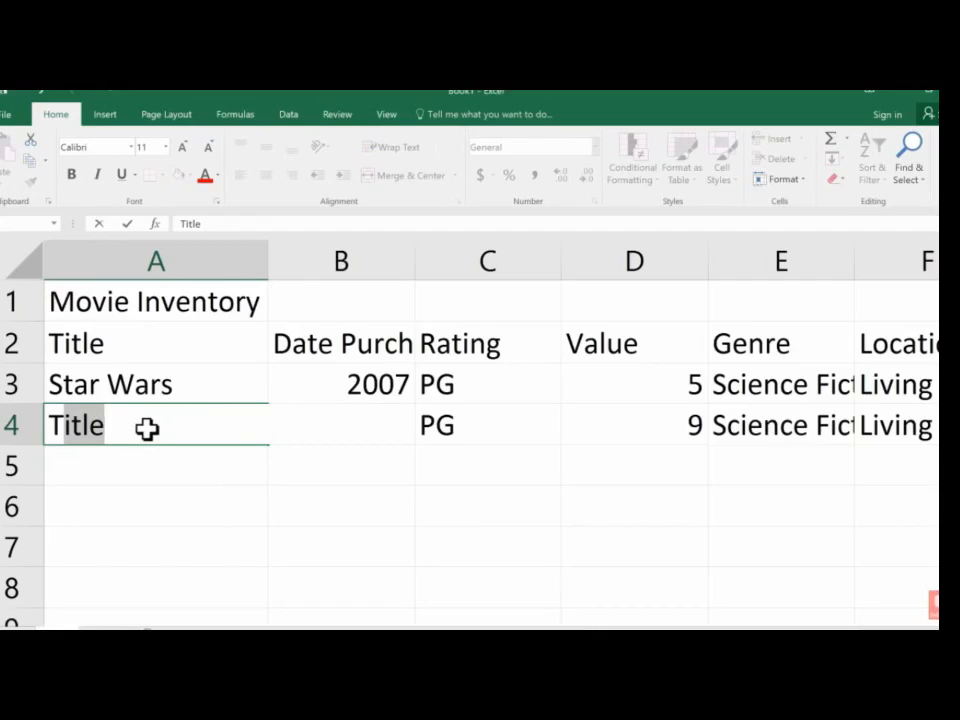
key("Escape")
left_click(171, 467)
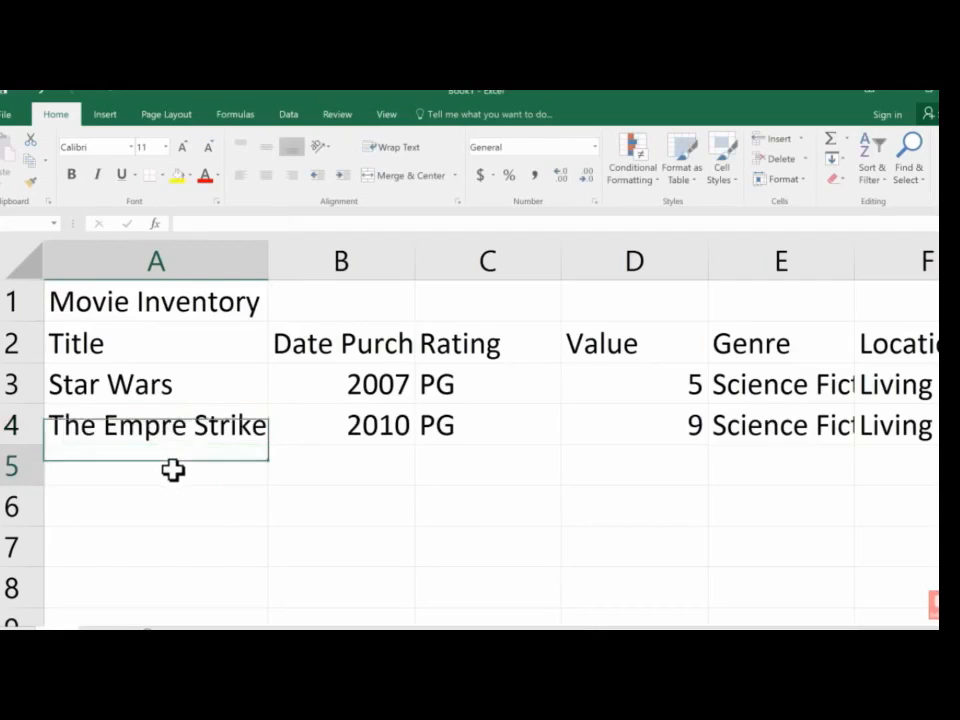
Open the purchase date in cell B4 for in-cell editing, move through its digits and leave the cell
left_click(148, 431)
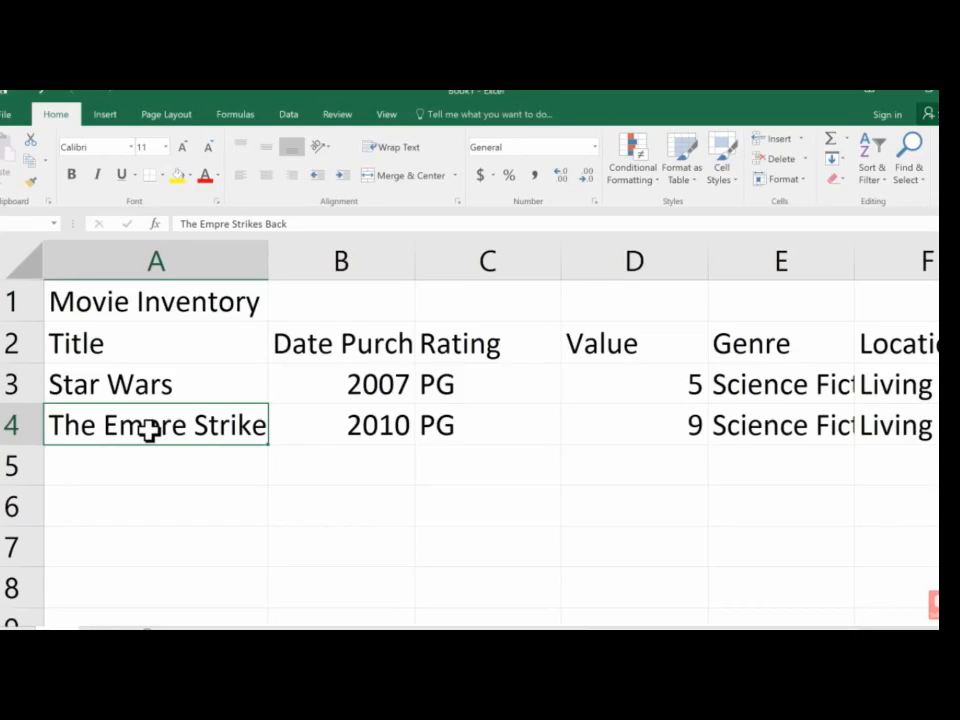
left_click(345, 422)
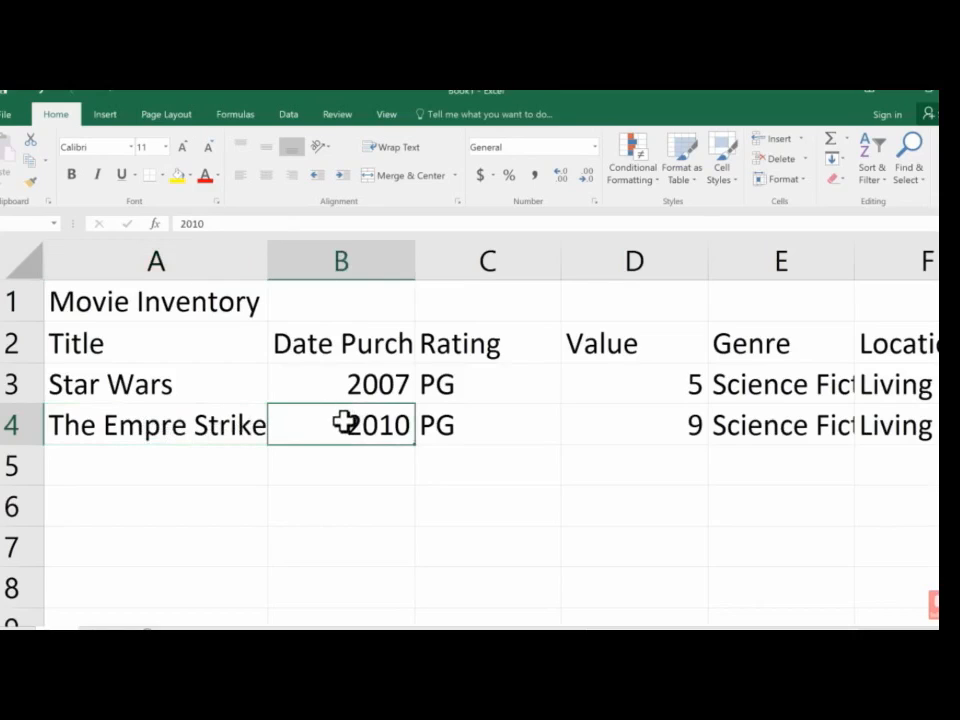
left_click(480, 438)
left_click(339, 435)
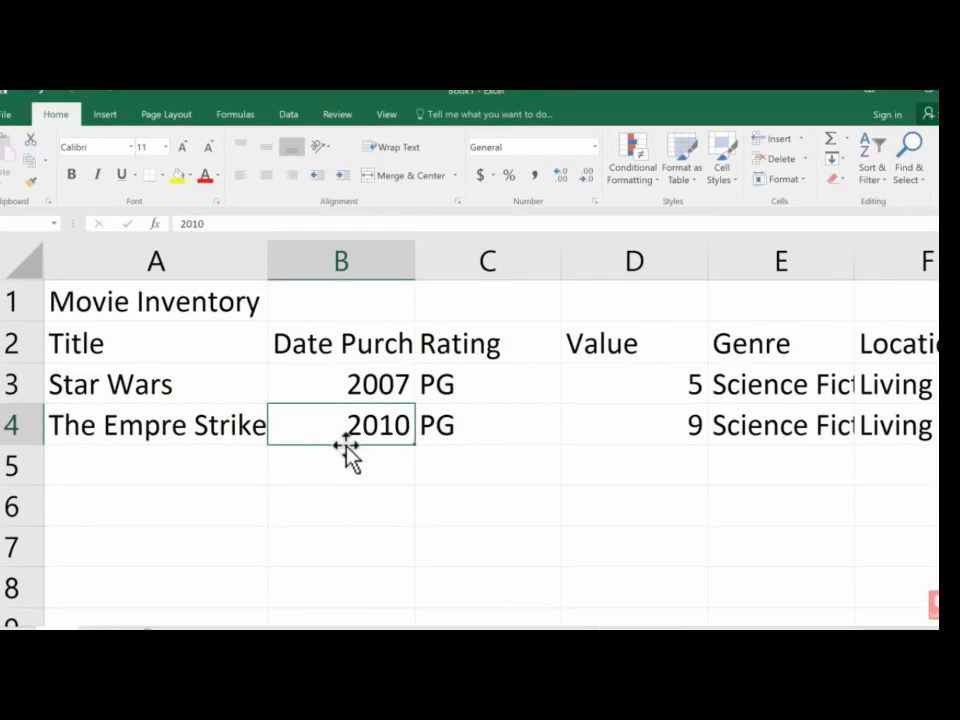
double_click(345, 426)
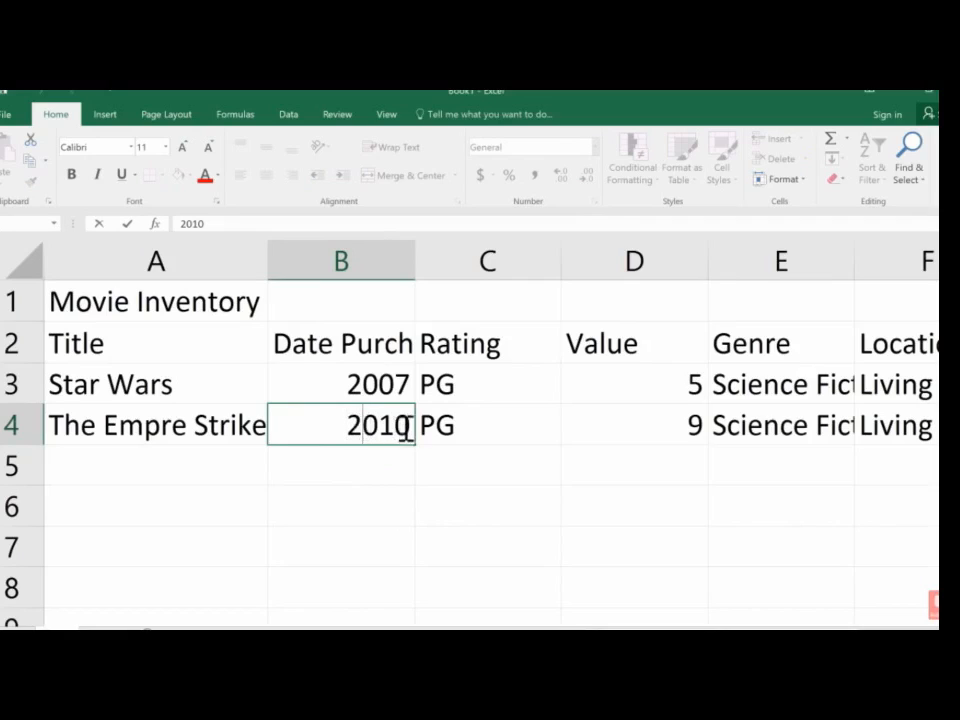
key("Left")
key("Left")
key("Left")
key("Right")
key("Left")
key("Left")
left_click(448, 459)
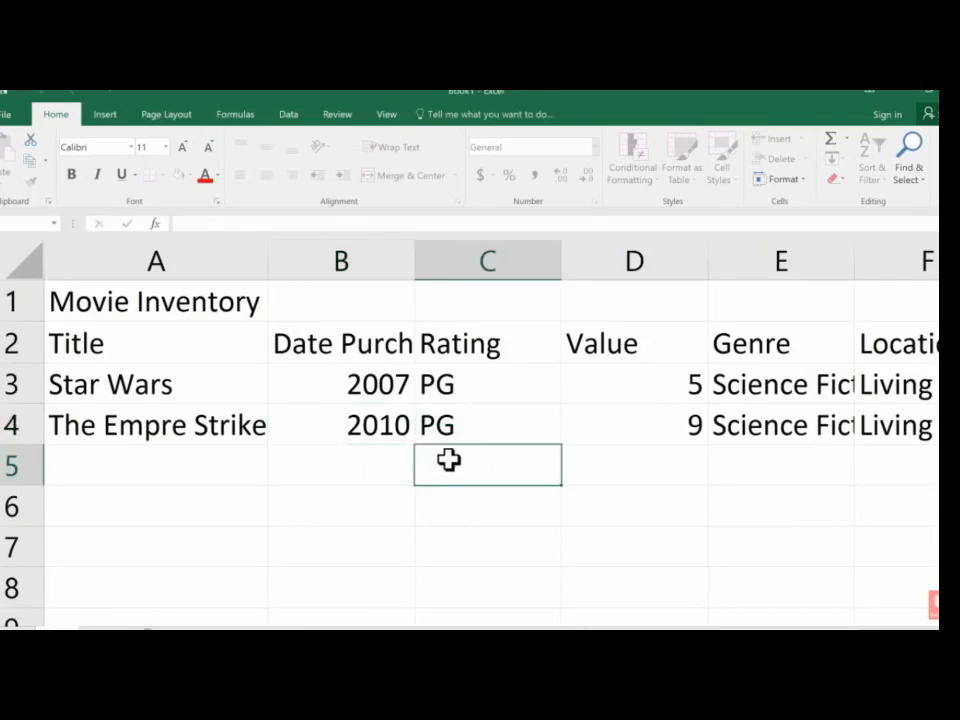
Correct the misspelled movie title in cell A4 to The Empire Strikes Back by editing within the cell
left_click(195, 429)
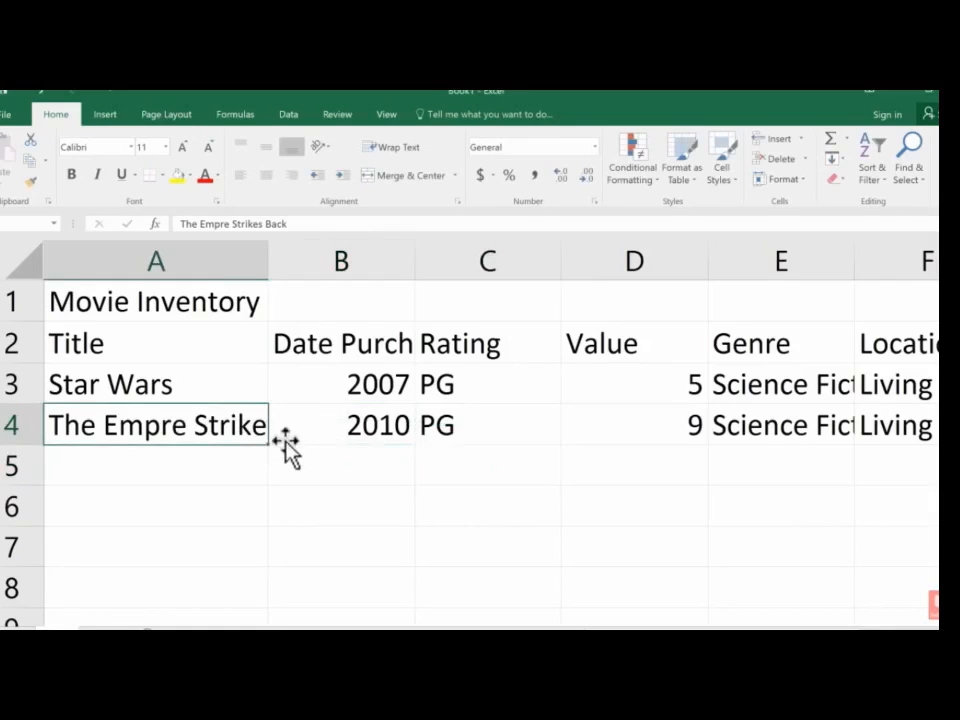
double_click(205, 427)
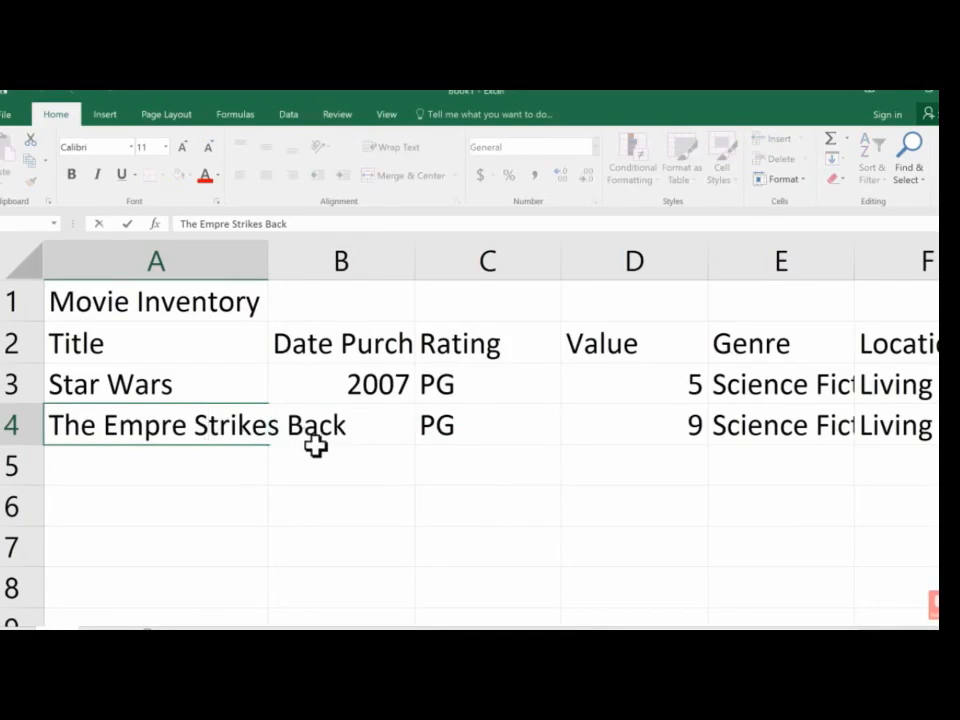
key("Left")
key("Left")
key("Left")
key("Left")
type("i")
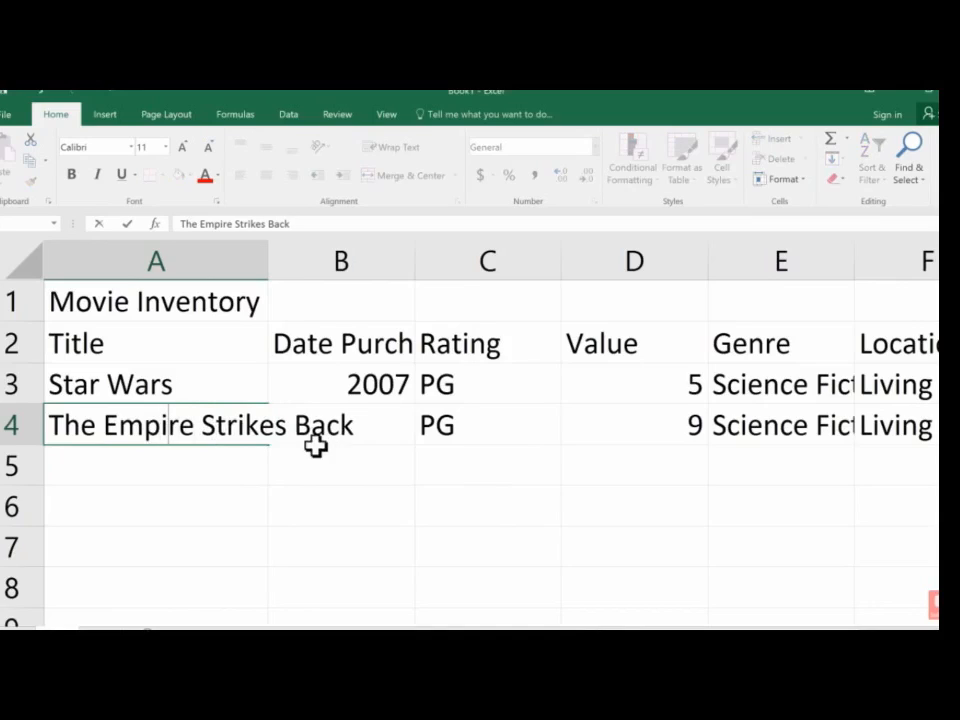
key("Return")
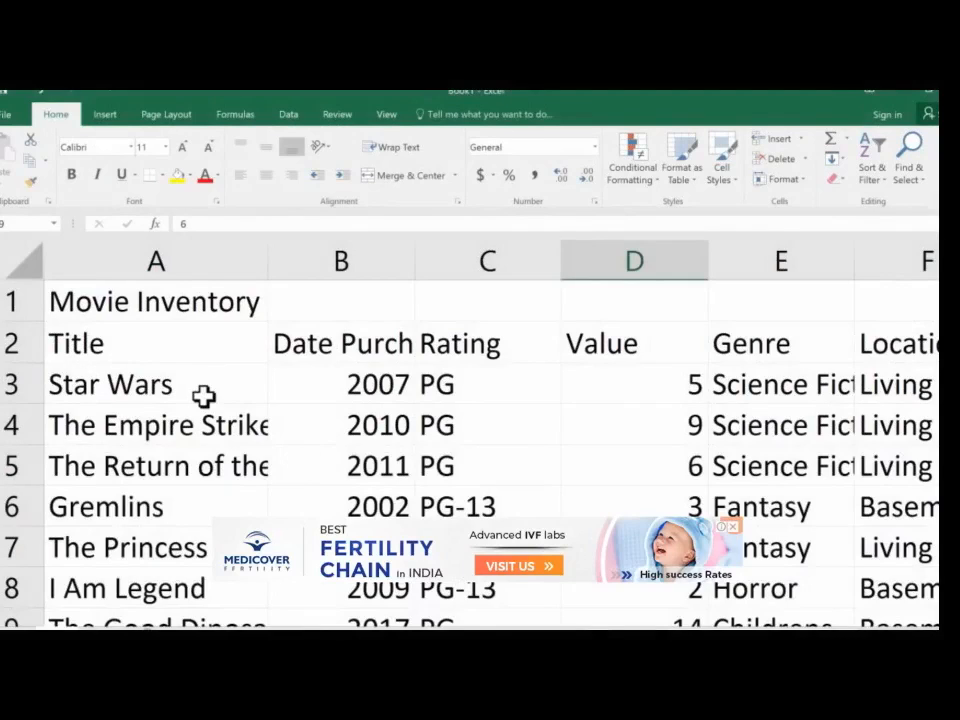
Make the Movie Inventory title in cell A1 bold
left_click(360, 384)
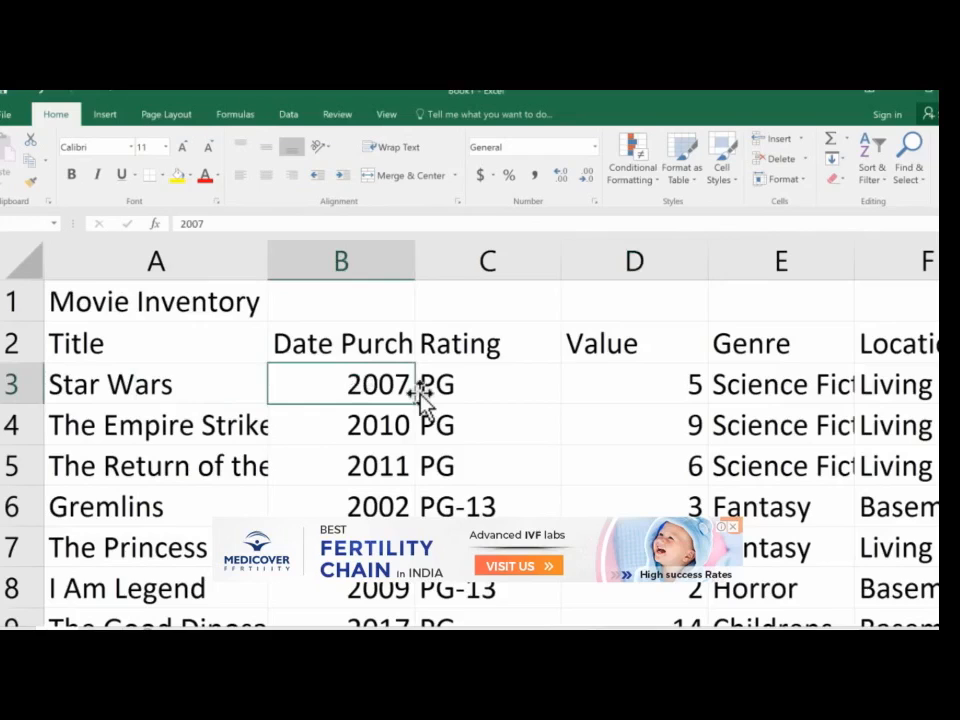
scroll(419, 390, "down", 2, "ctrl")
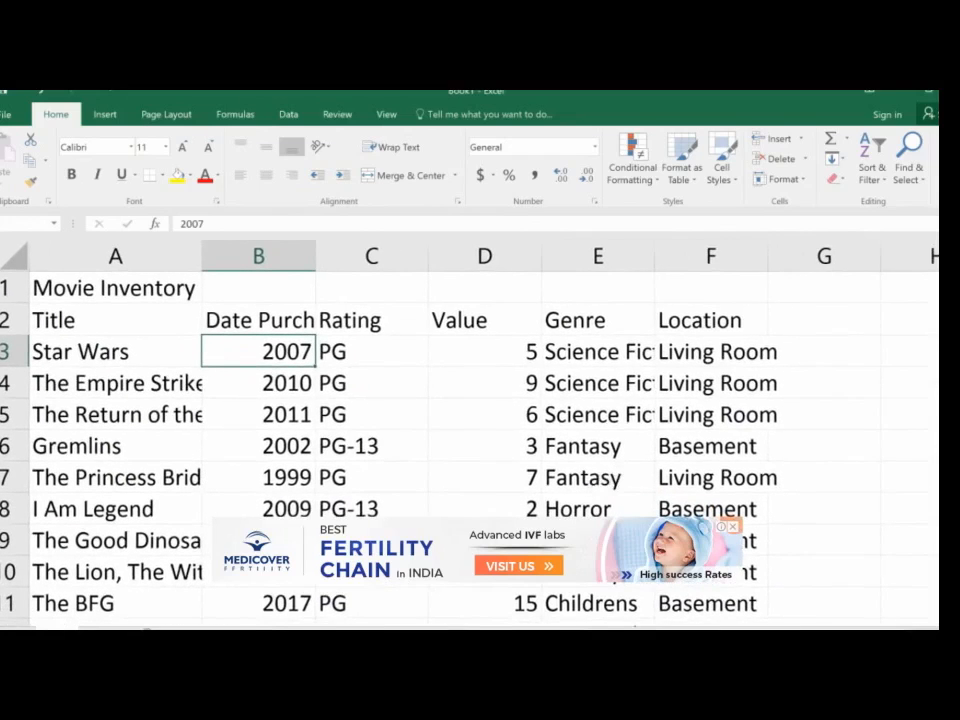
scroll(332, 501, "down", 6)
scroll(335, 503, "up", 6)
left_click(84, 288)
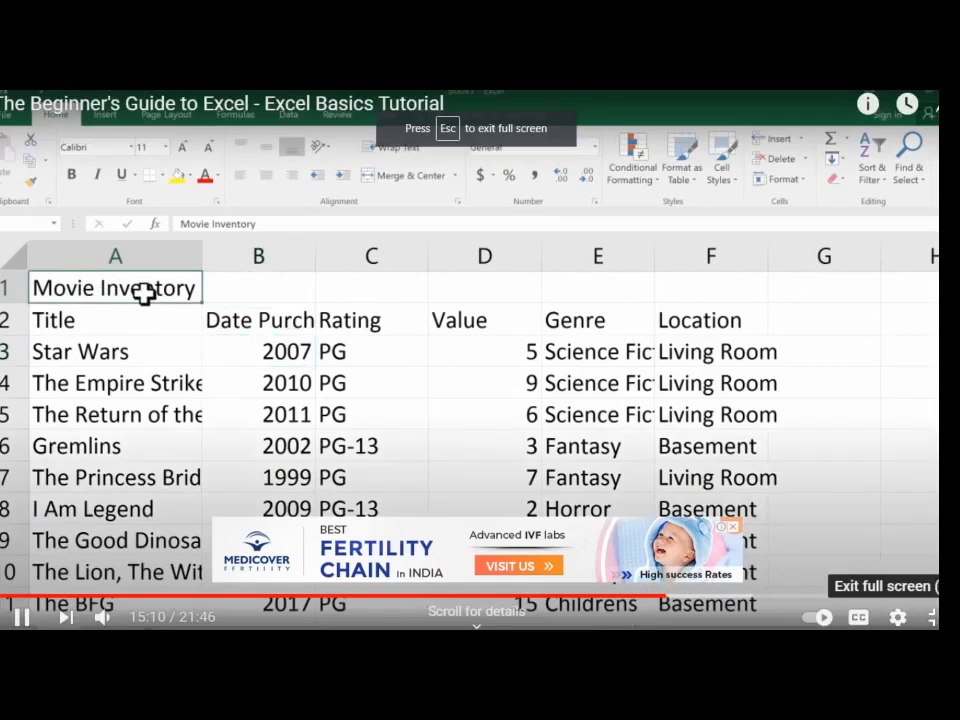
left_click(734, 527)
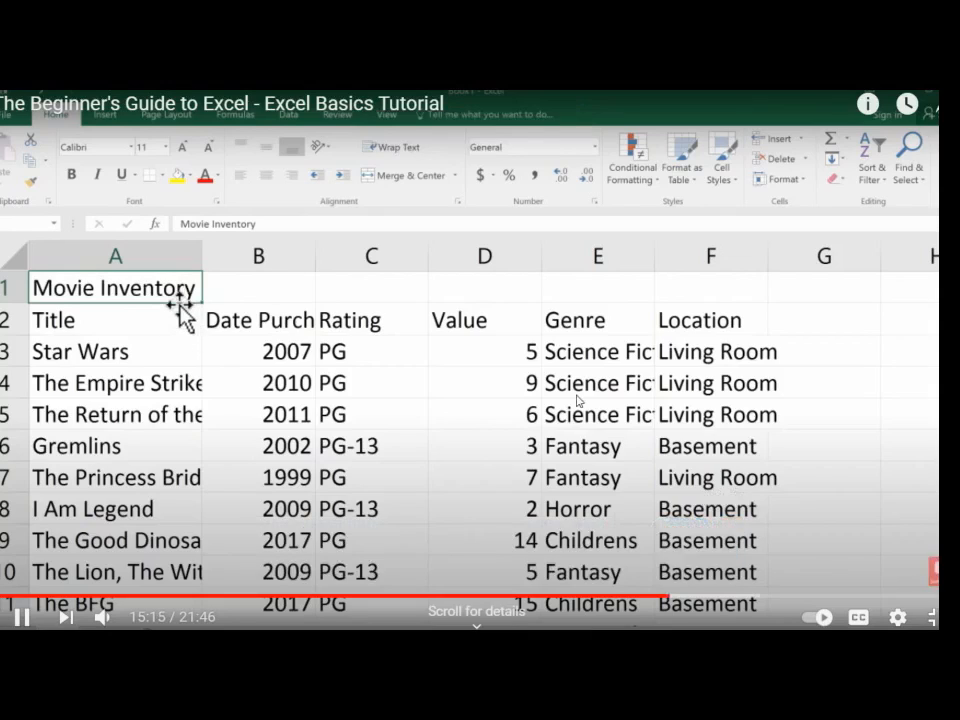
left_click(577, 400)
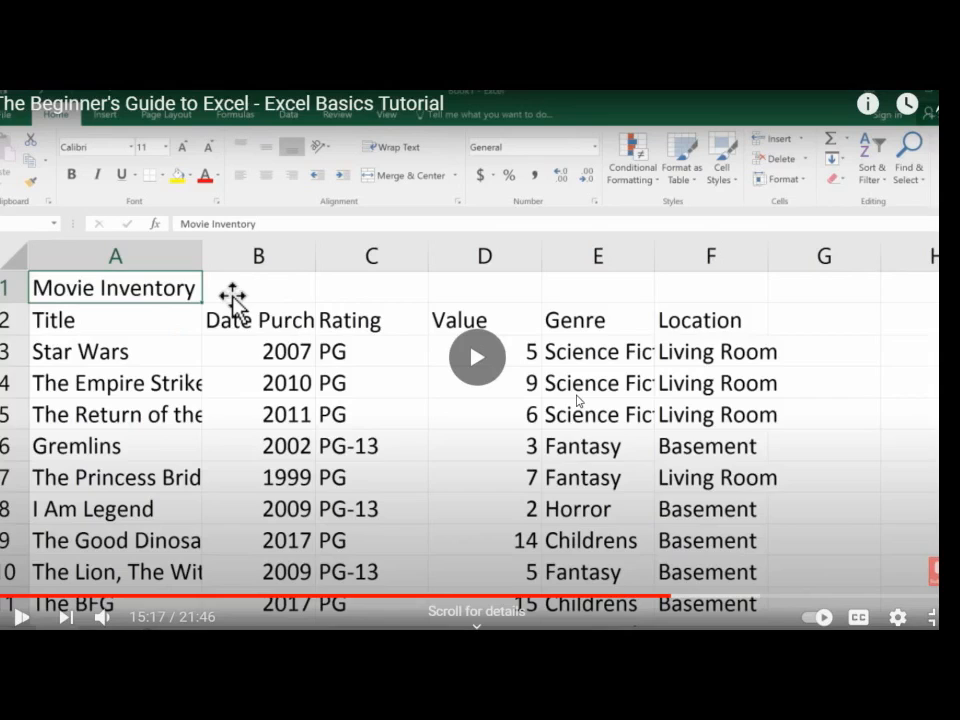
left_click(577, 400)
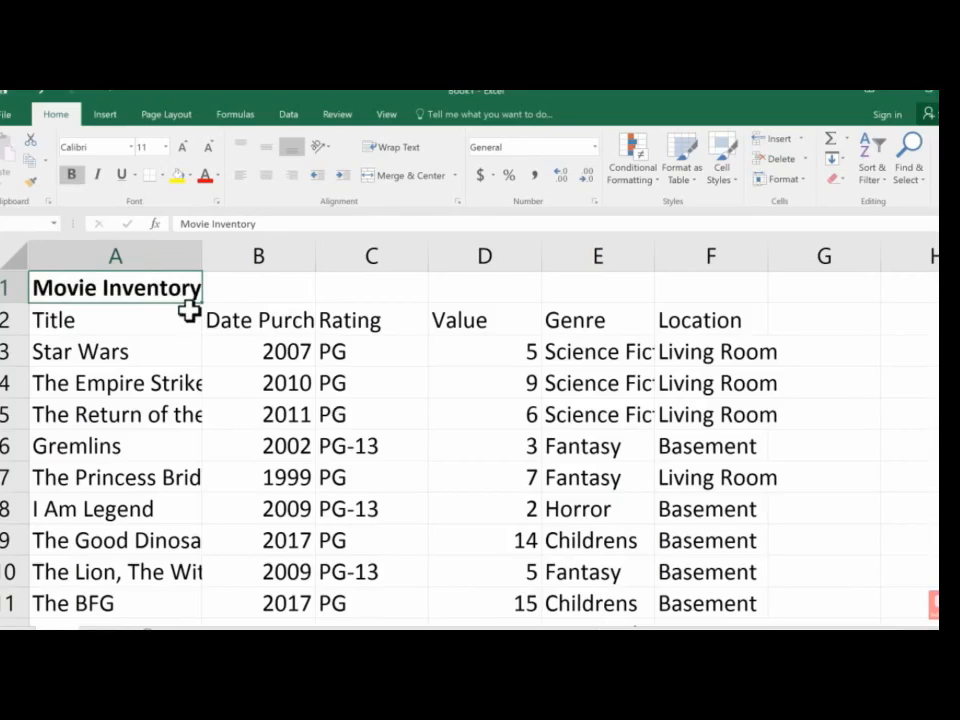
Fill the title cell A1 with yellow and clear it again with No Fill
left_click(177, 176)
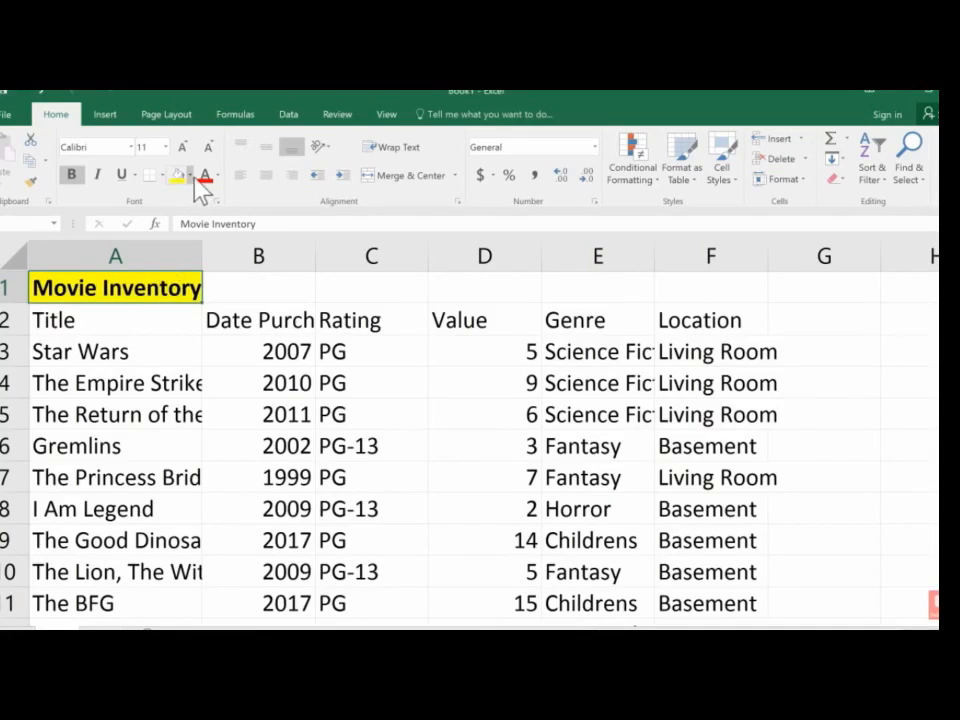
left_click(190, 175)
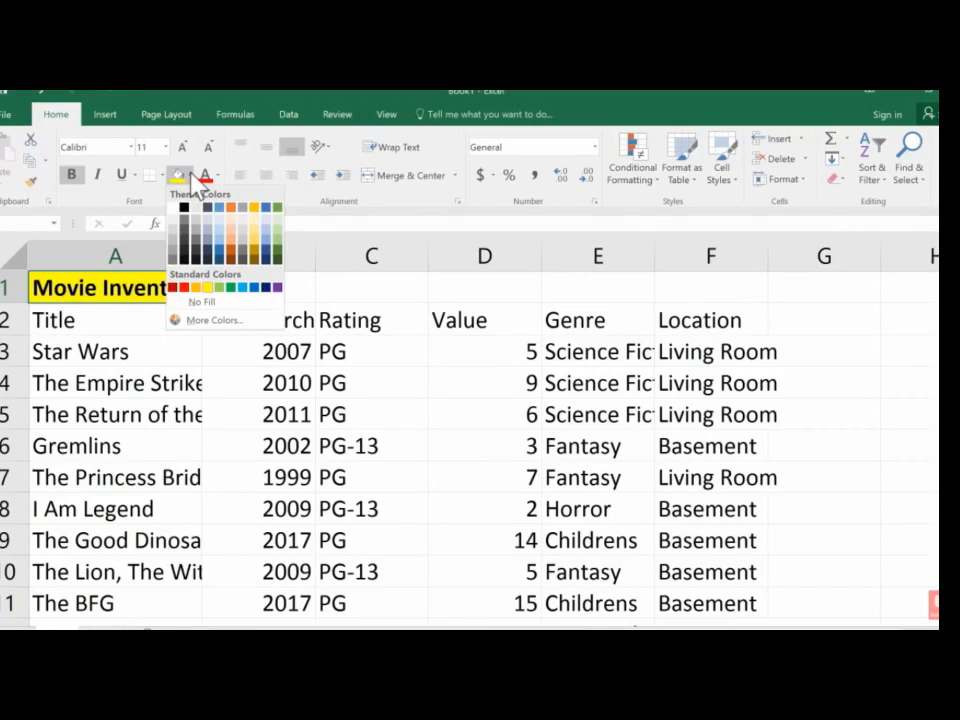
left_click(201, 301)
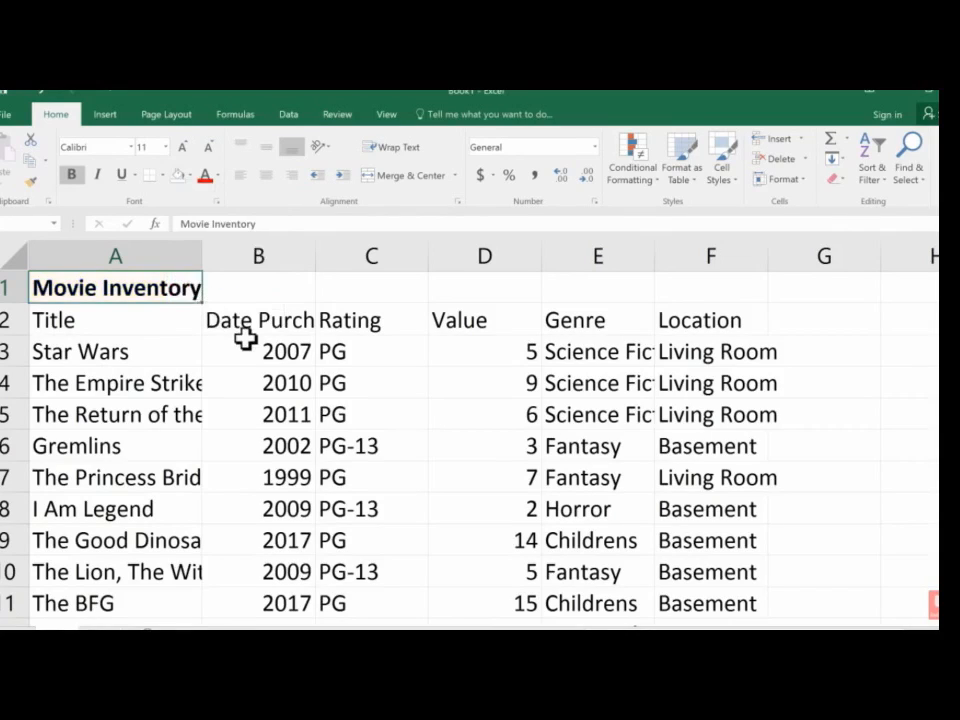
Color the title text in cell A1 red and return it to black
left_click(208, 178)
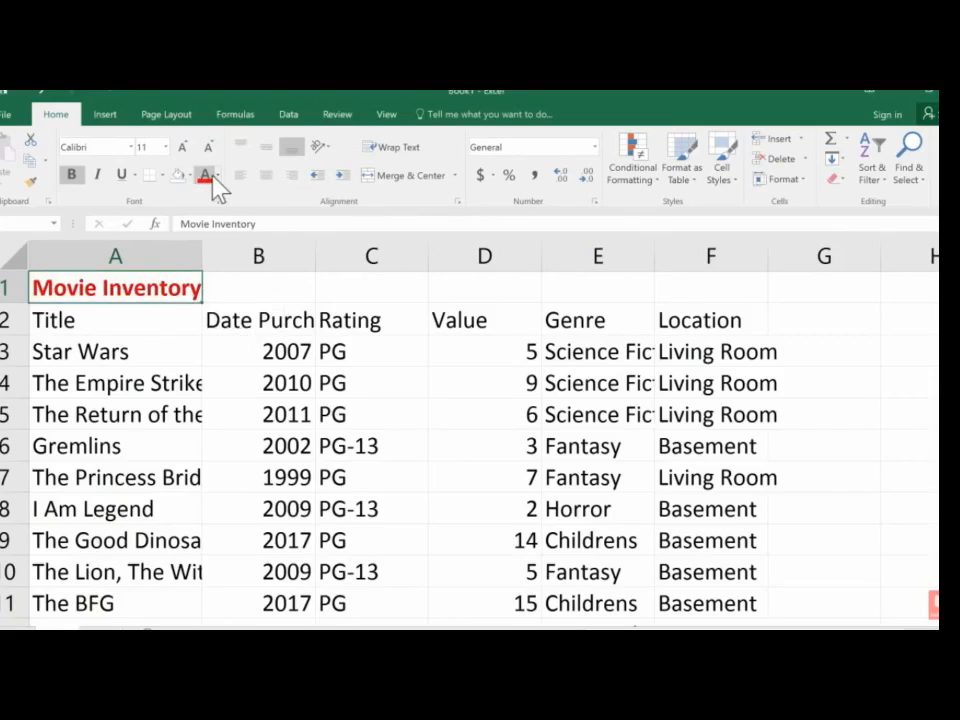
left_click(217, 177)
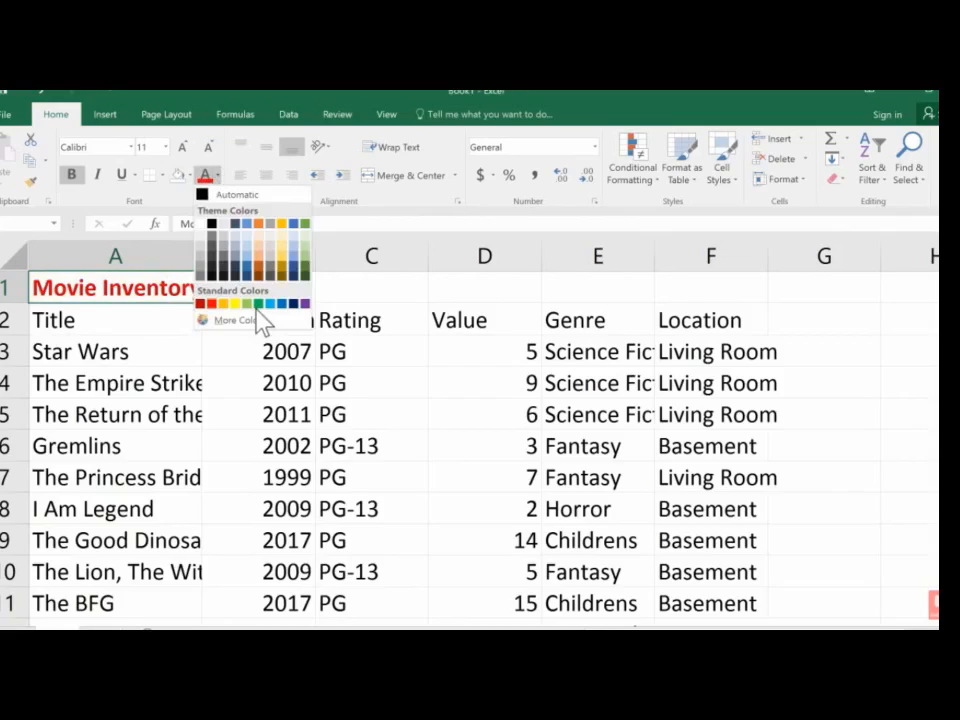
left_click(212, 222)
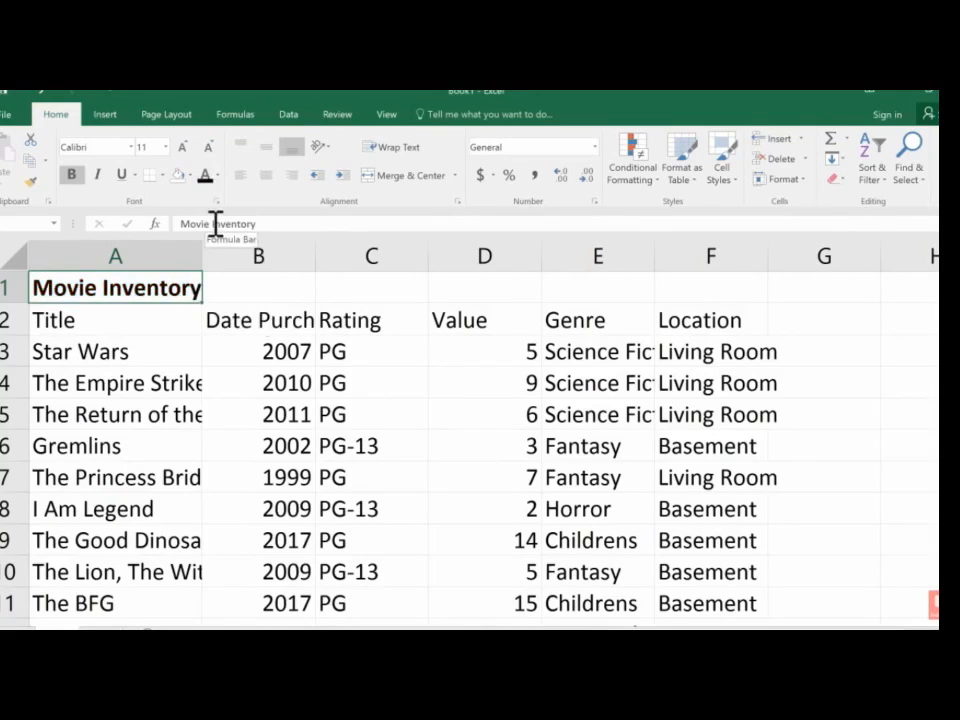
Try italic and underline on the title in cell A1 and turn both off again
left_click(100, 175)
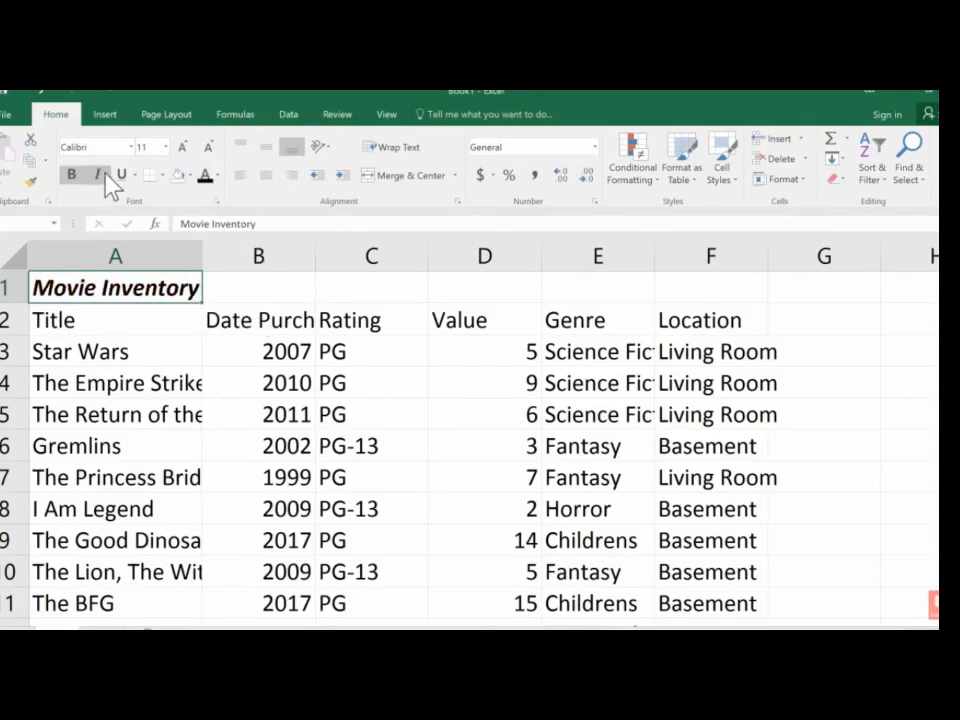
left_click(120, 175)
left_click(103, 170)
left_click(121, 176)
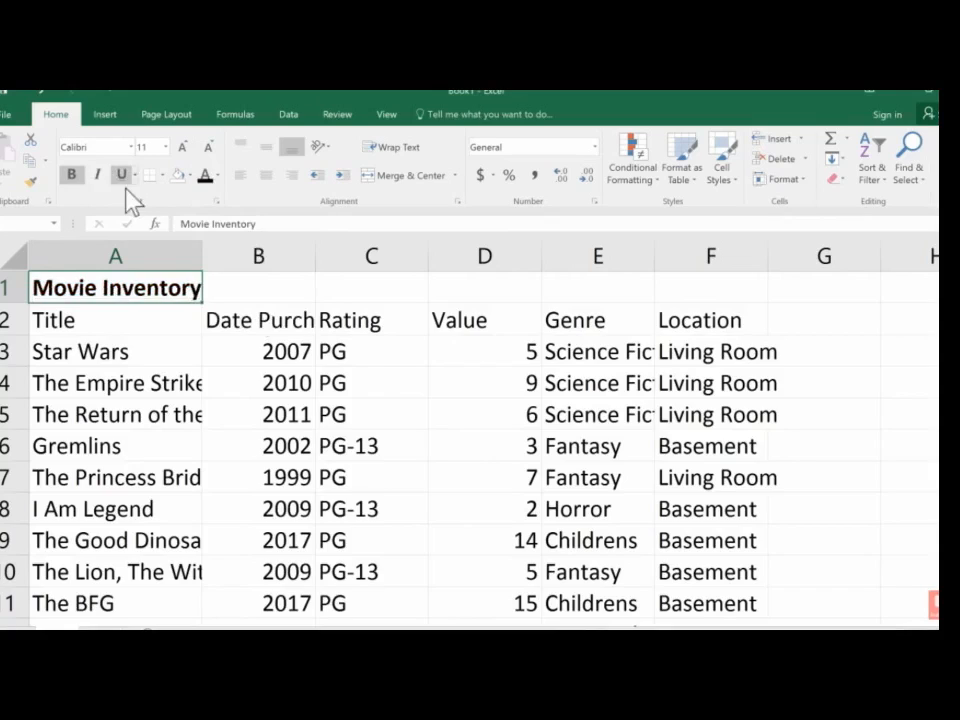
Merge and center the Movie Inventory title across cells A1 to F1
left_click(172, 321)
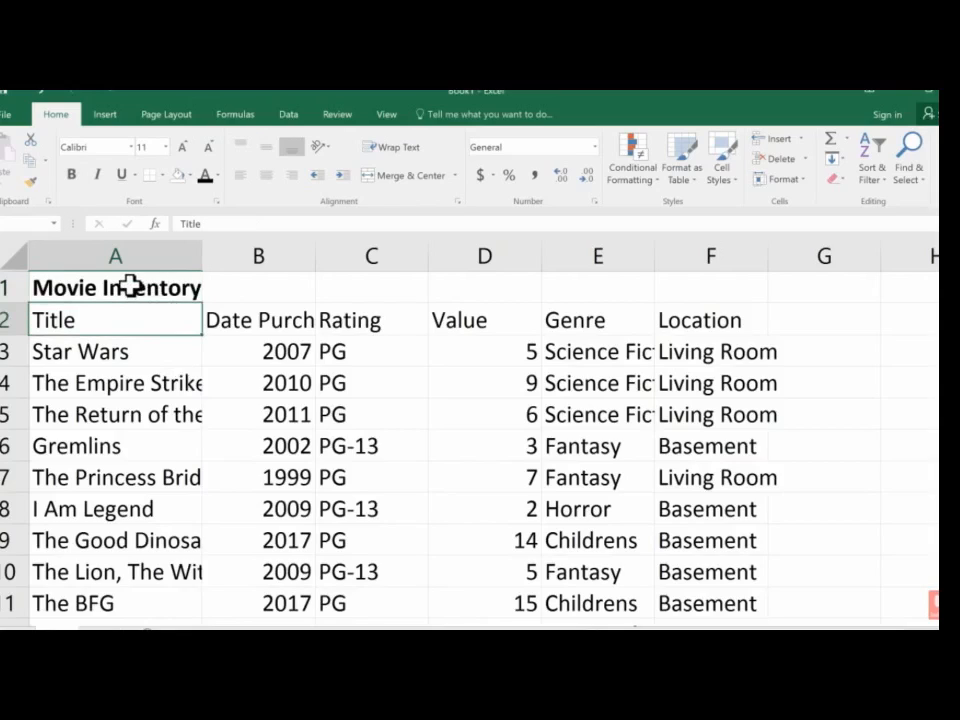
left_click(130, 287)
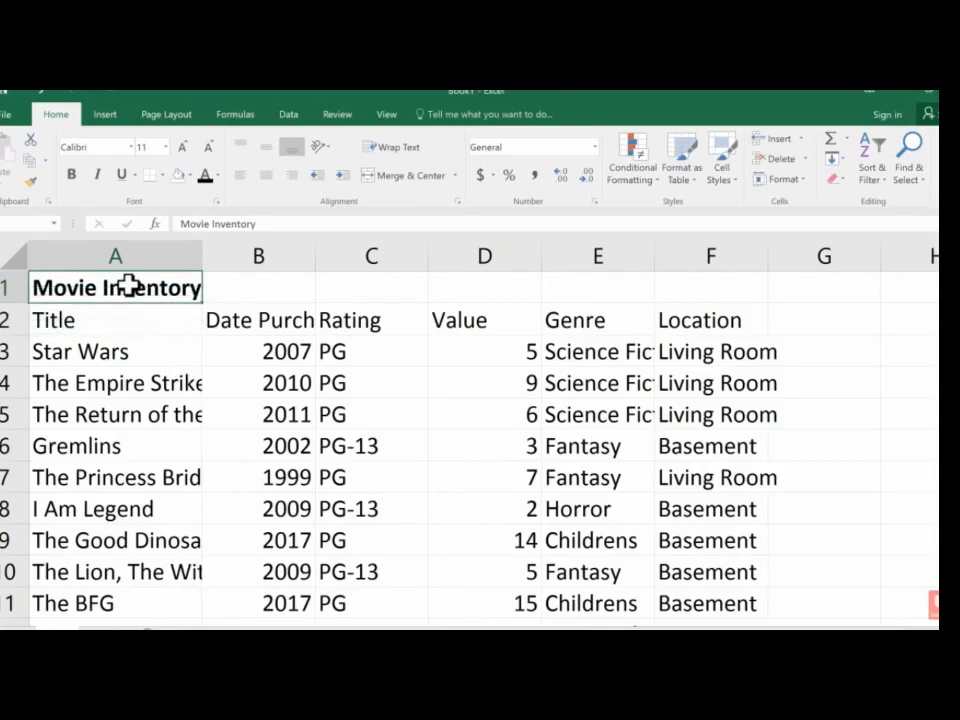
left_click_drag(130, 287, 704, 290)
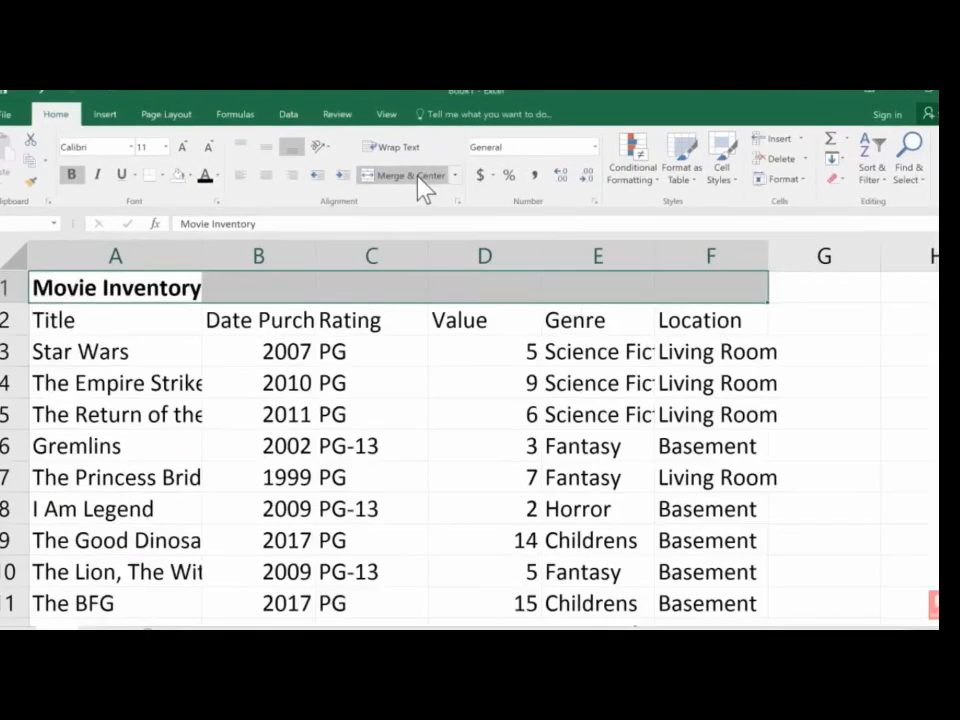
left_click(556, 208)
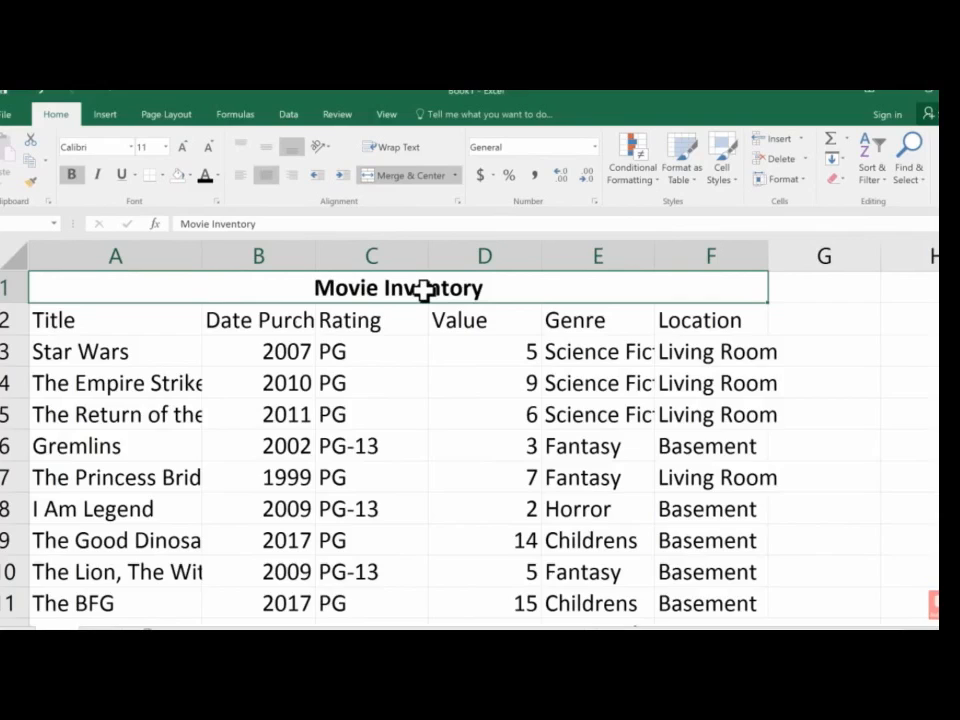
scroll(424, 290, "down", 2)
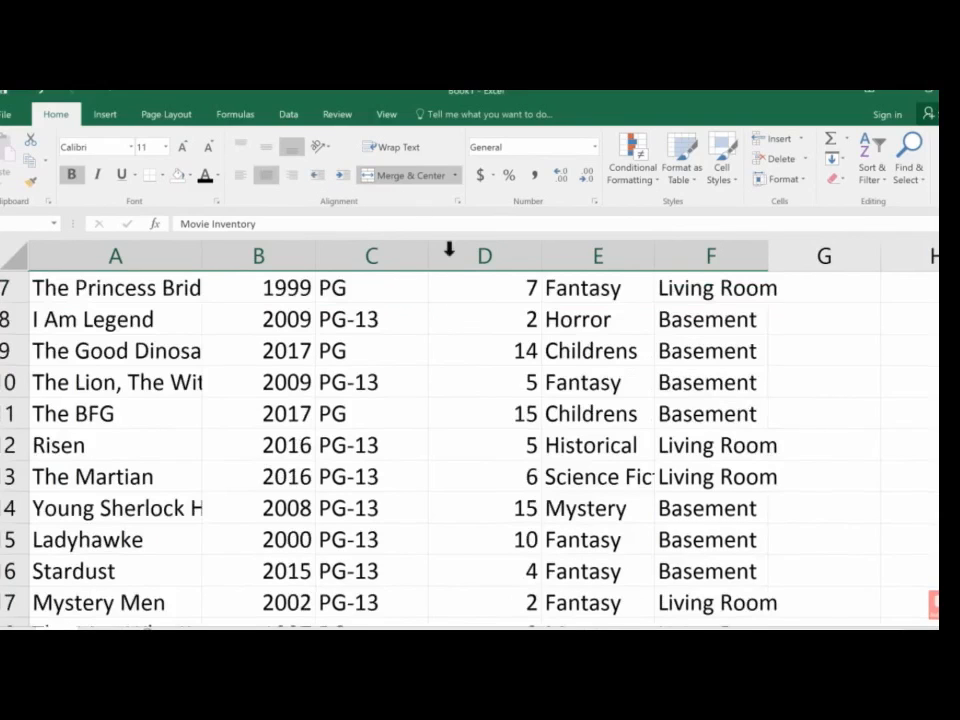
scroll(401, 313, "up", 2)
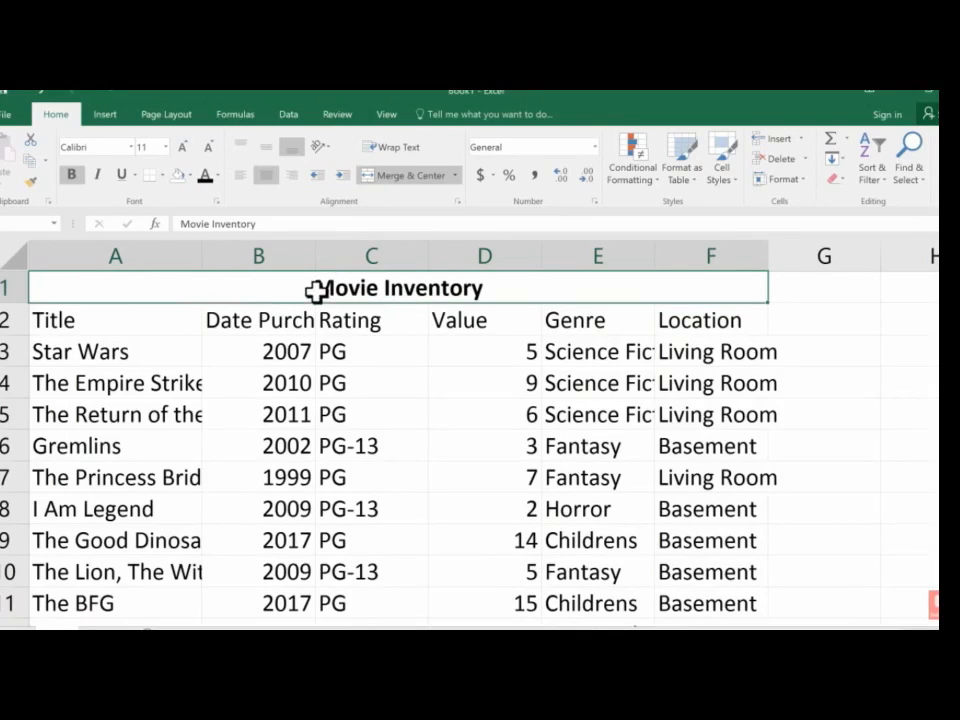
Widen column A and autofit it so that the longest movie title fits
left_click(176, 390)
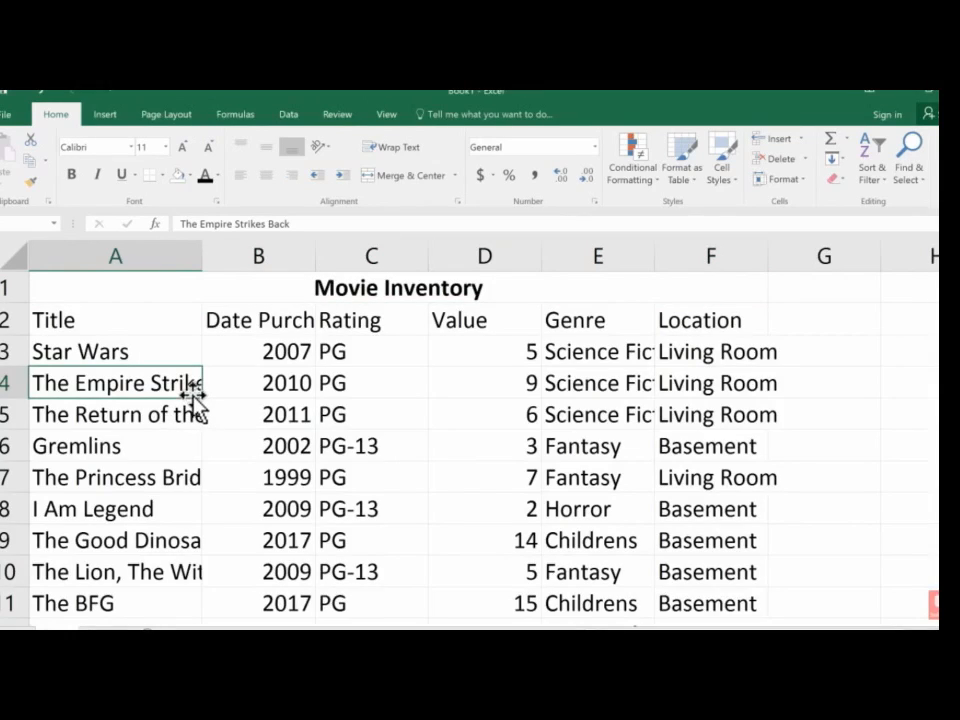
left_click_drag(204, 255, 237, 265)
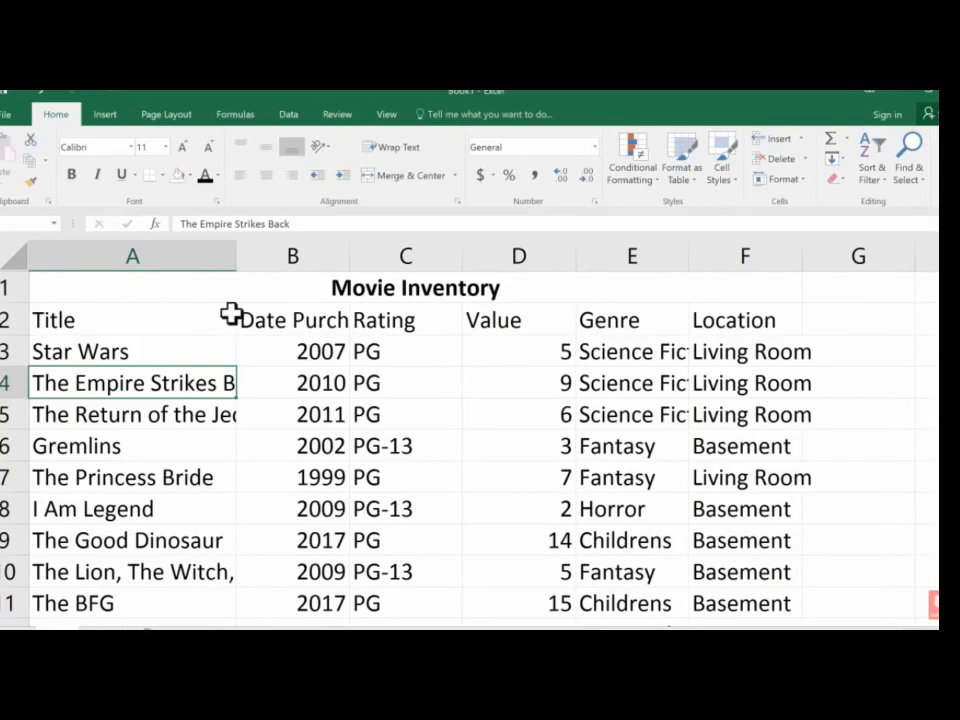
left_click(227, 250)
double_click(235, 257)
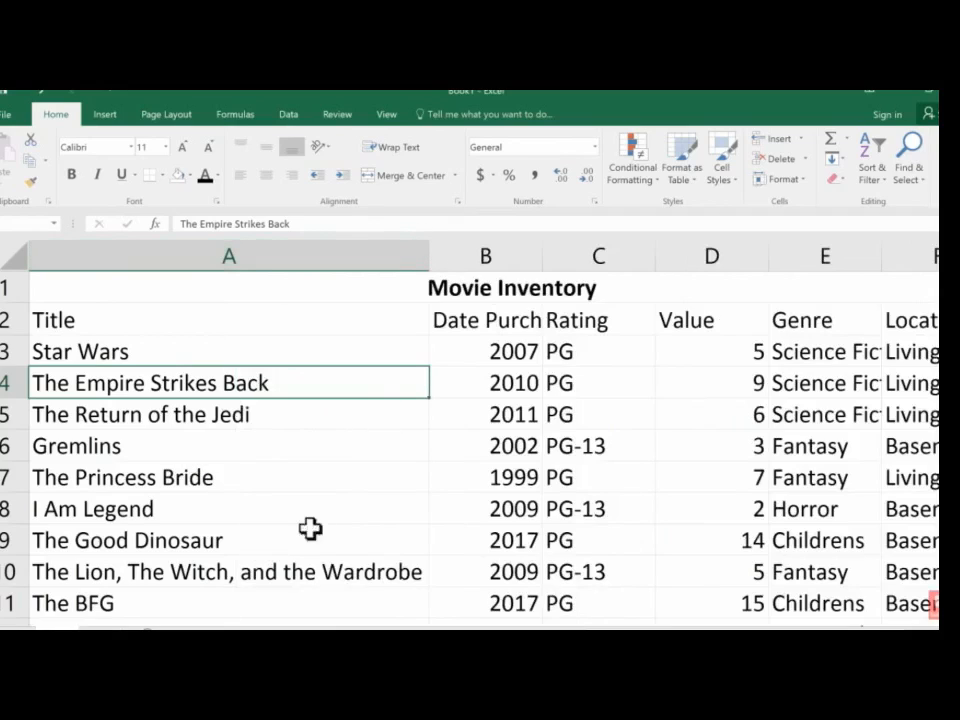
Autofit column B to its Date Purchased heading and column C to its rating entries
double_click(542, 251)
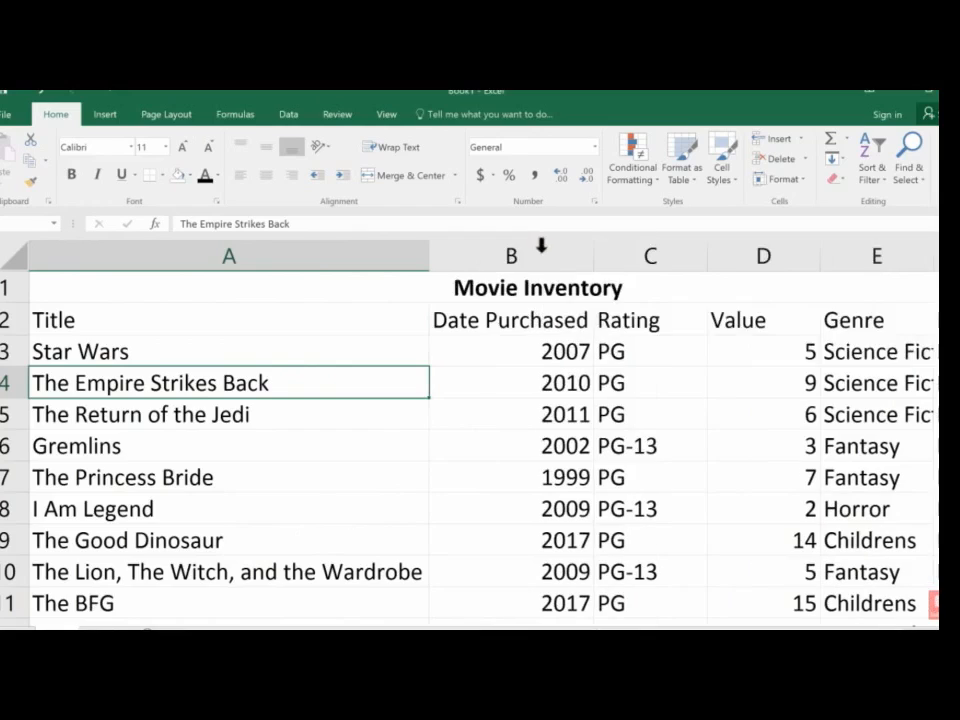
double_click(707, 256)
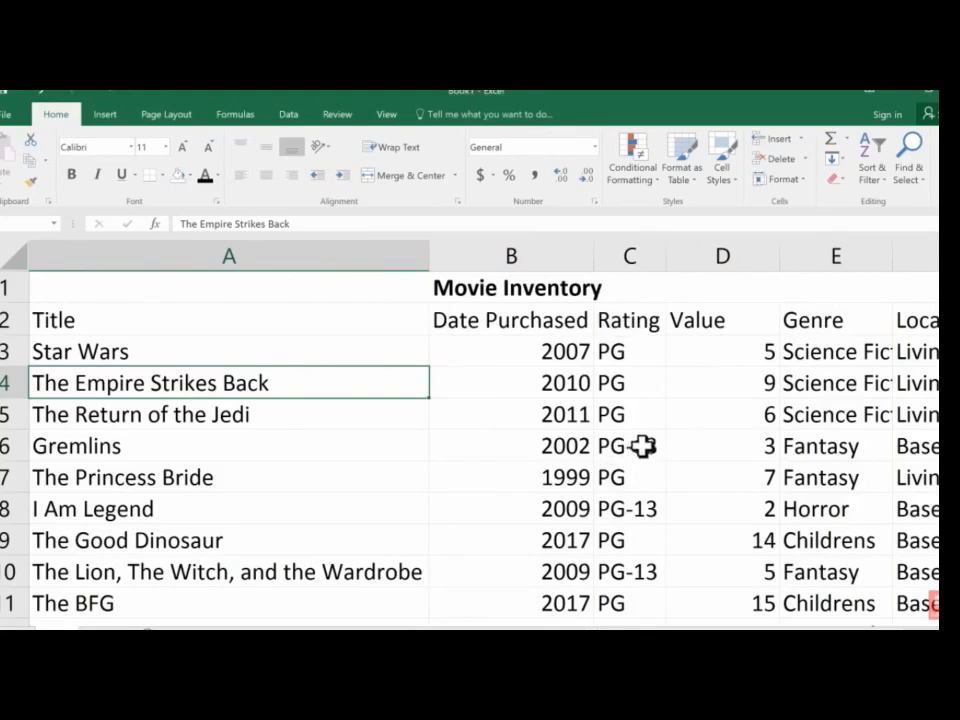
scroll(814, 302, "down", 1)
scroll(790, 280, "up", 1)
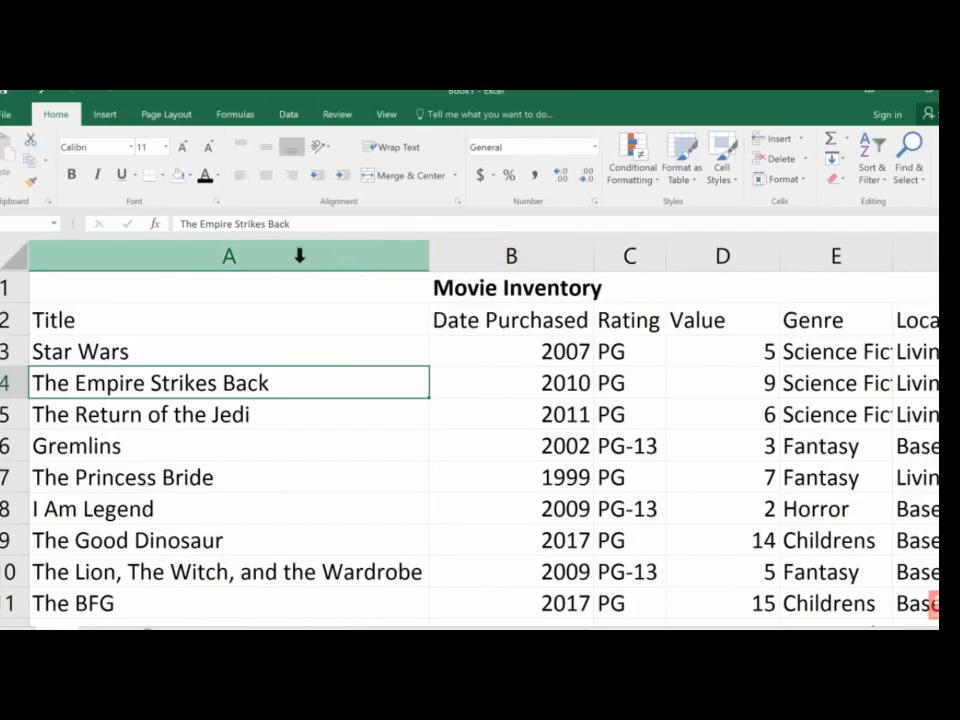
Autofit columns A through F all at once so that every entry fits, and review the resized sheet
left_click_drag(280, 252, 546, 253)
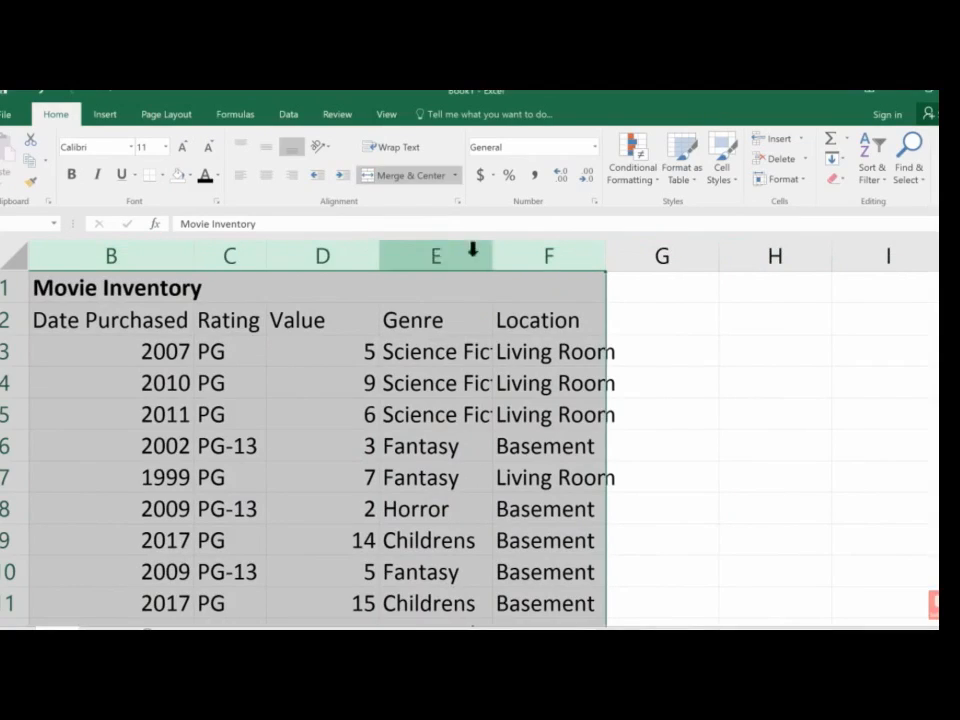
double_click(377, 256)
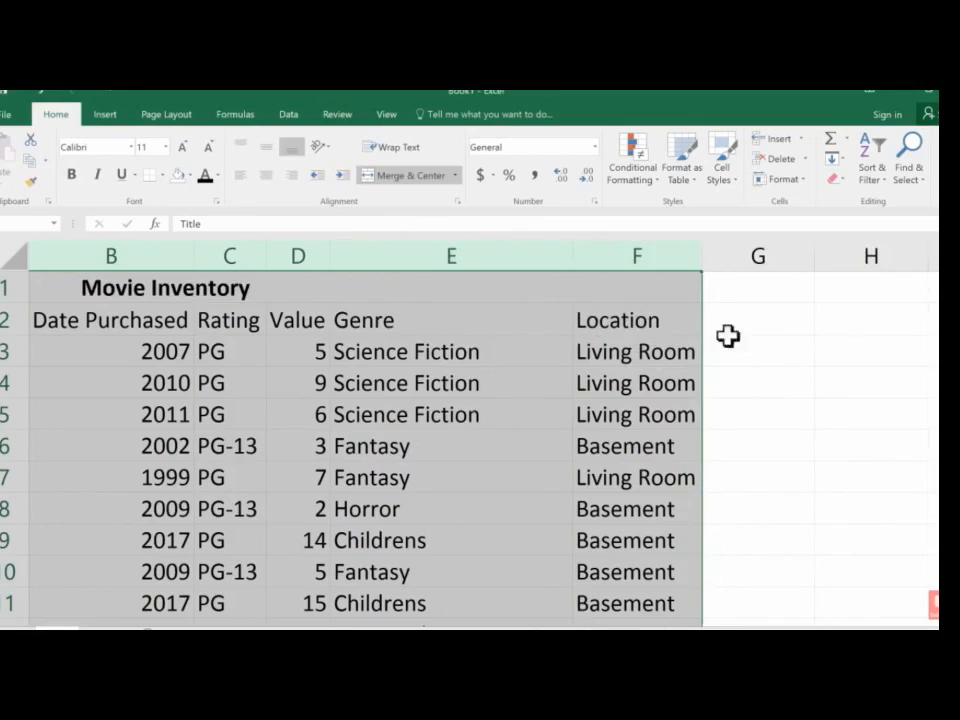
left_click(822, 345)
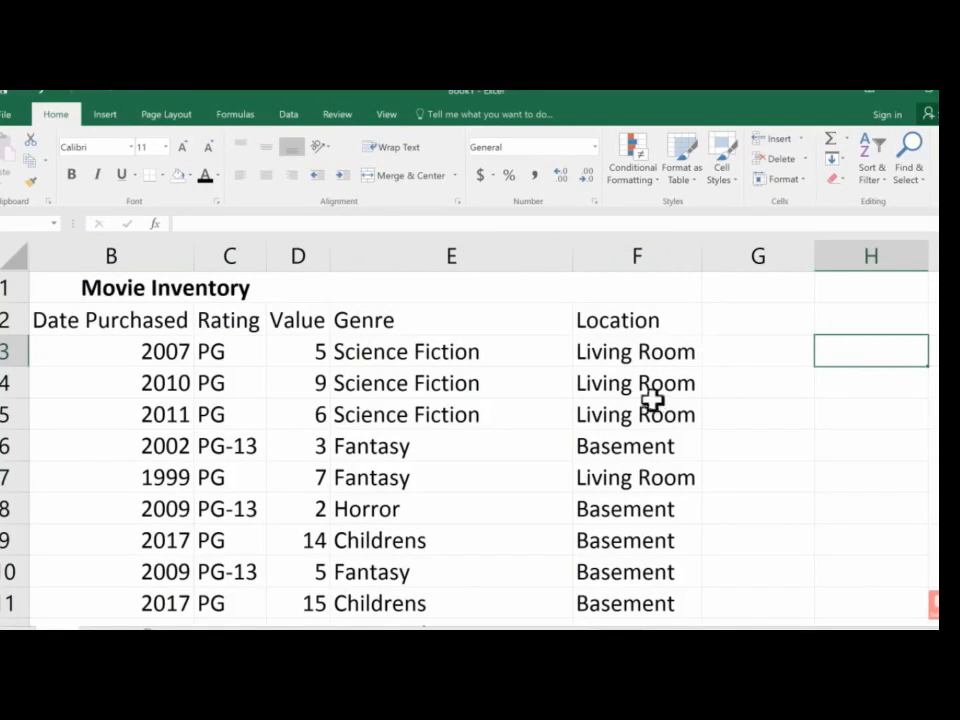
scroll(643, 401, "down", 11)
scroll(643, 401, "up", 11)
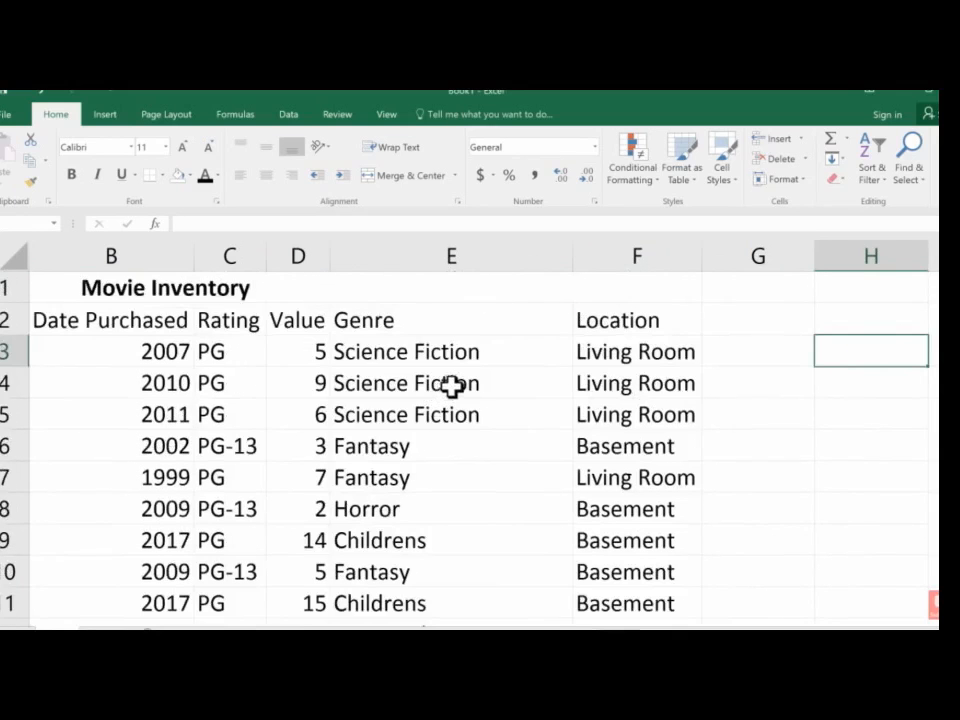
left_click_drag(690, 627, 640, 627)
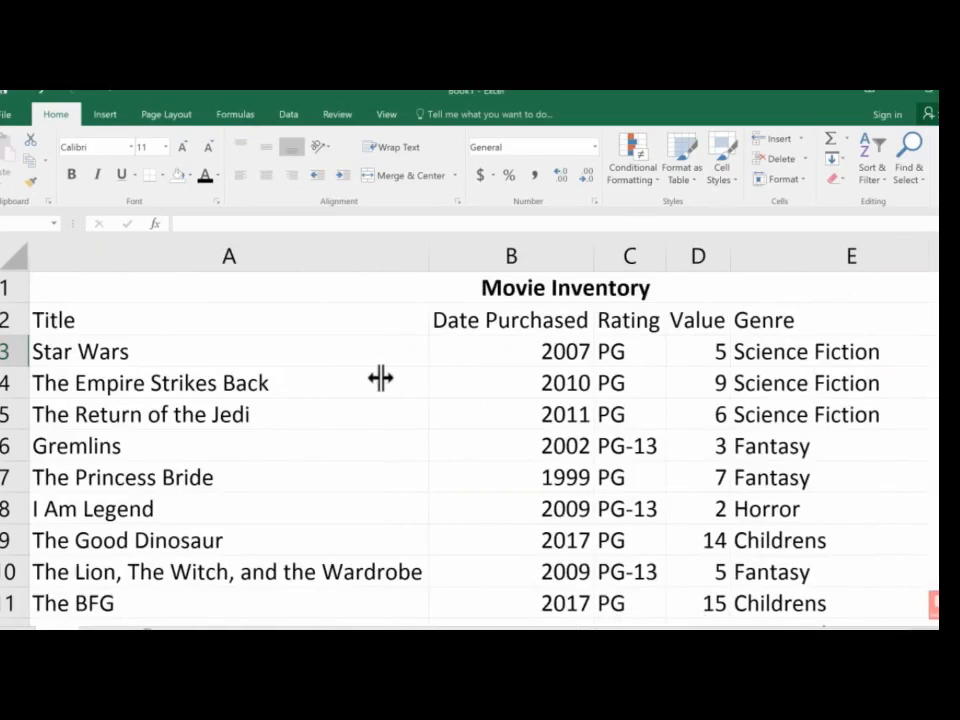
scroll(379, 377, "down", 5)
scroll(379, 377, "up", 5)
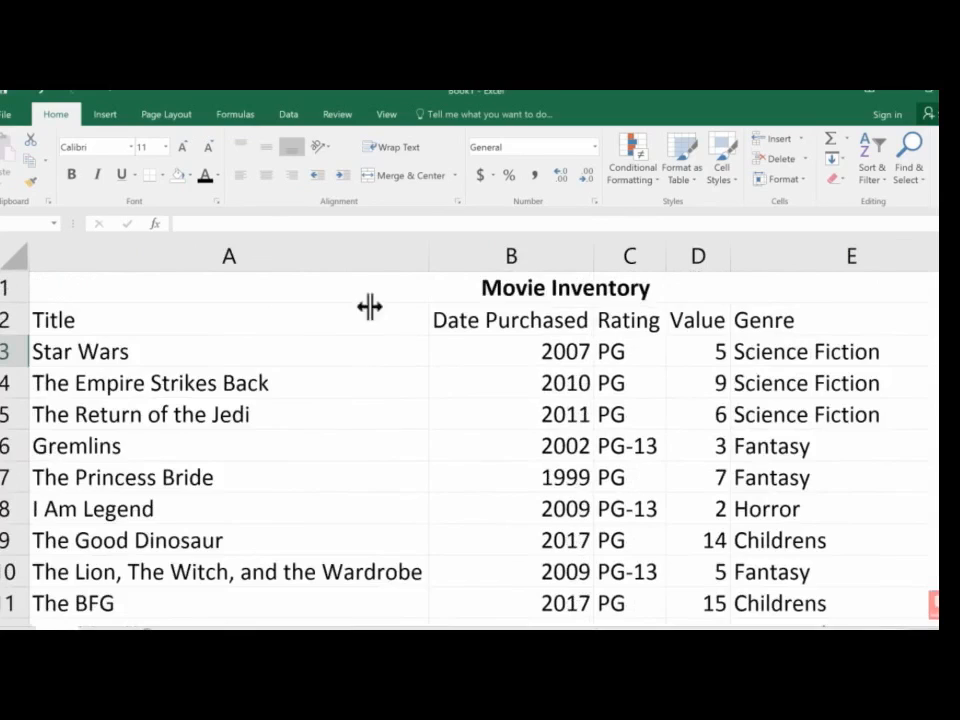
Narrow columns A through F together to one uniform width
left_click_drag(274, 253, 823, 245)
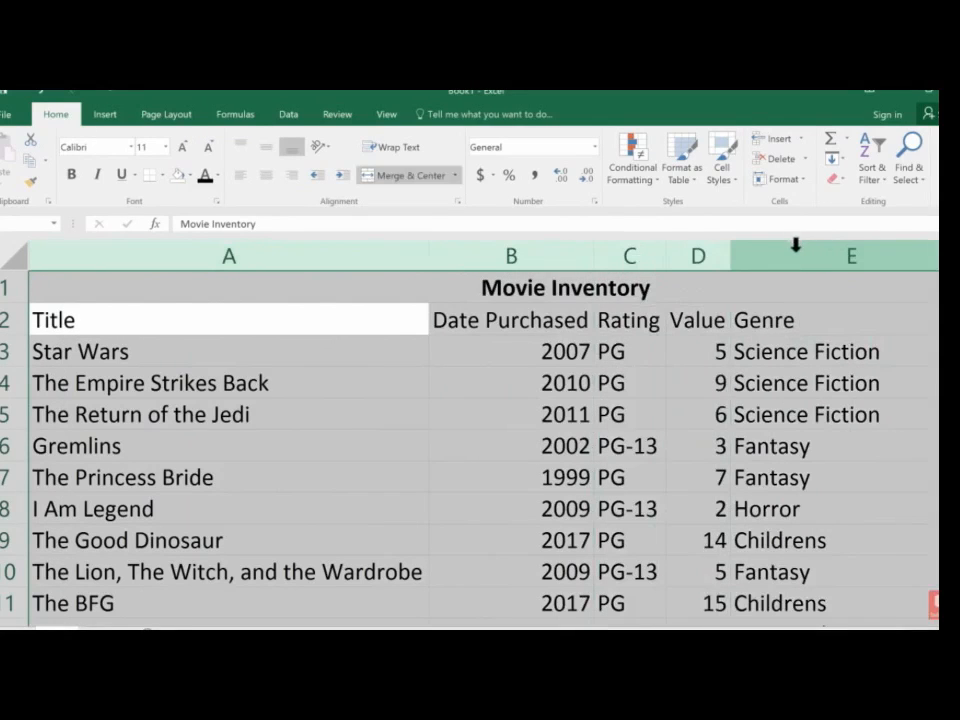
left_click(404, 276)
left_click(306, 362)
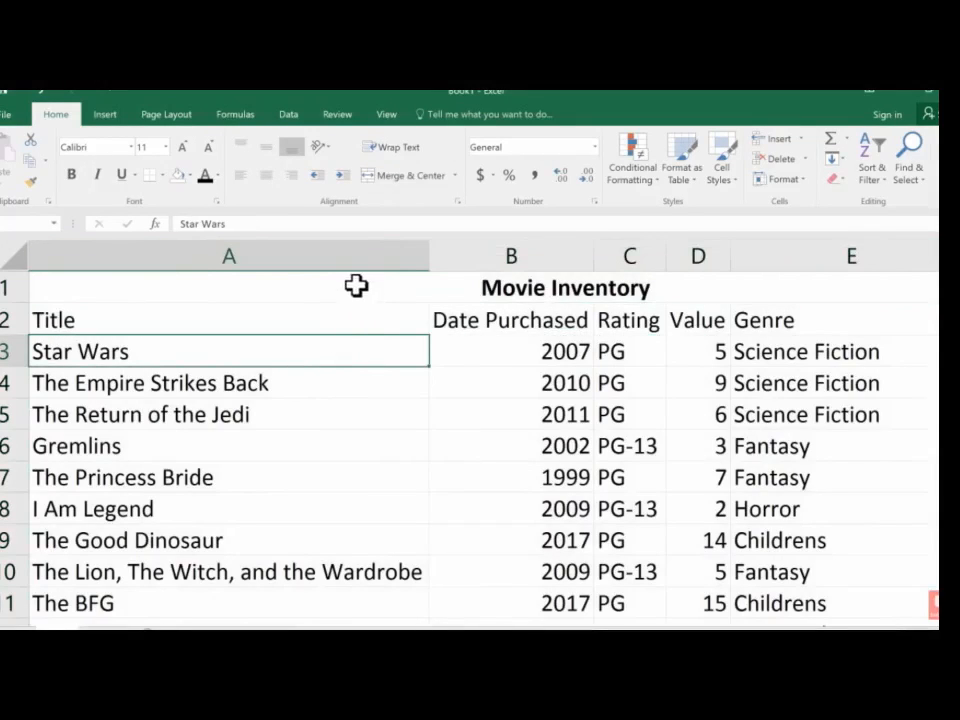
left_click_drag(346, 251, 424, 251)
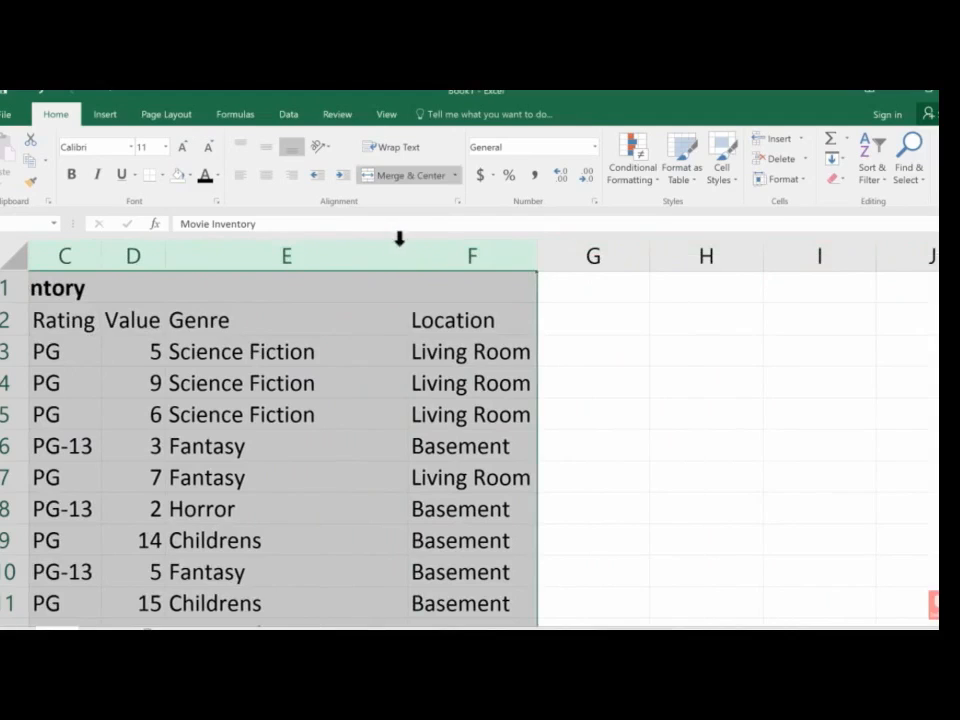
left_click_drag(409, 252, 225, 257)
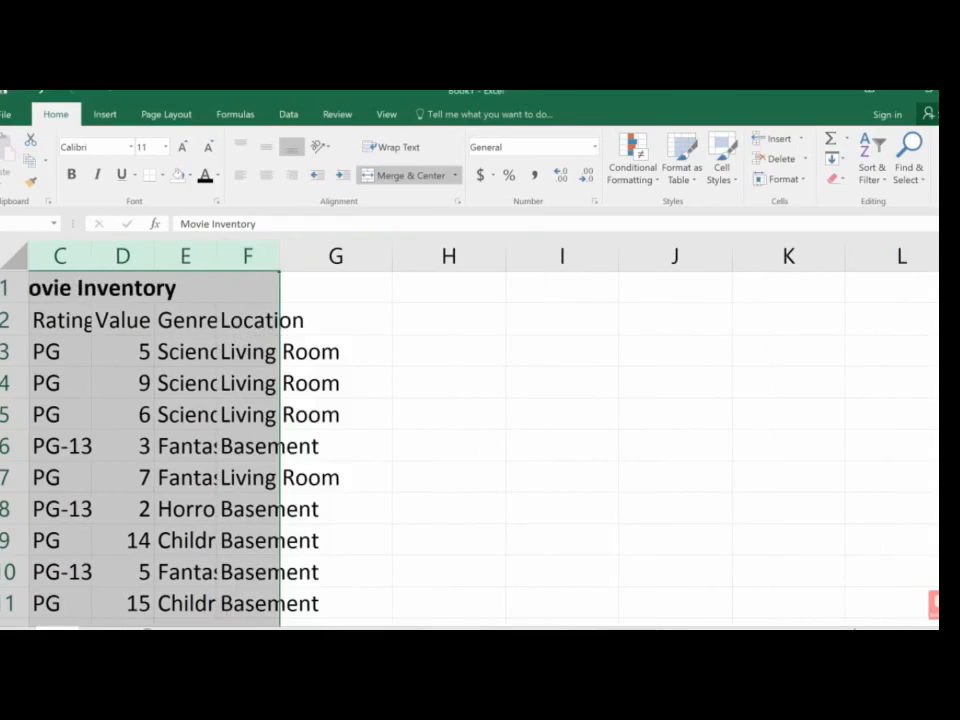
left_click_drag(840, 636, 785, 636)
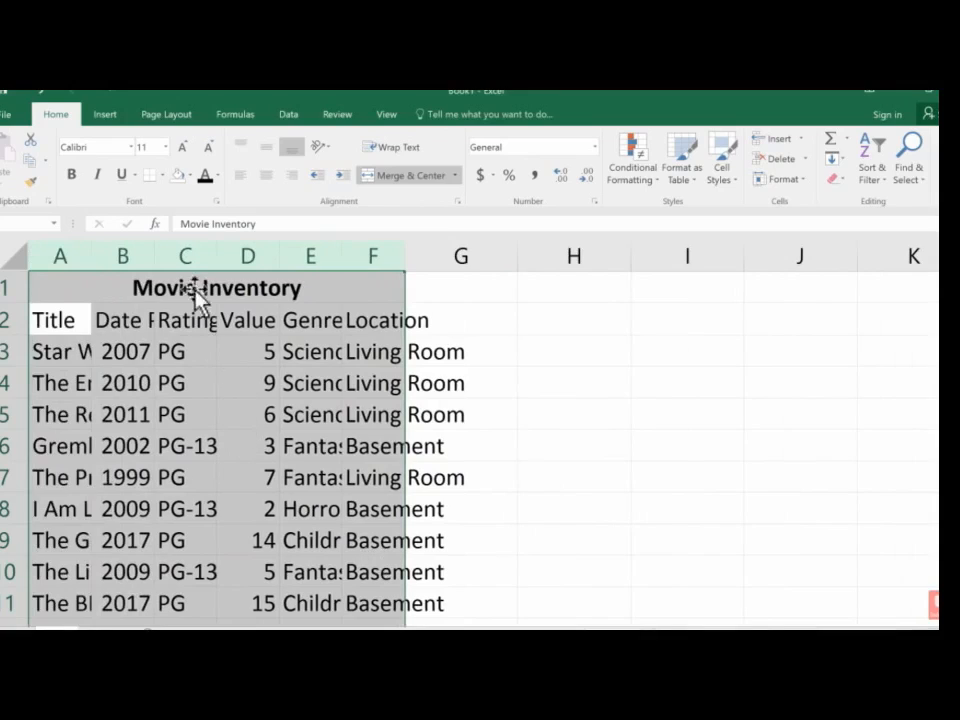
Autofit the selected columns A through F to their contents and clear the selection
left_click_drag(155, 256, 155, 256)
double_click(155, 256)
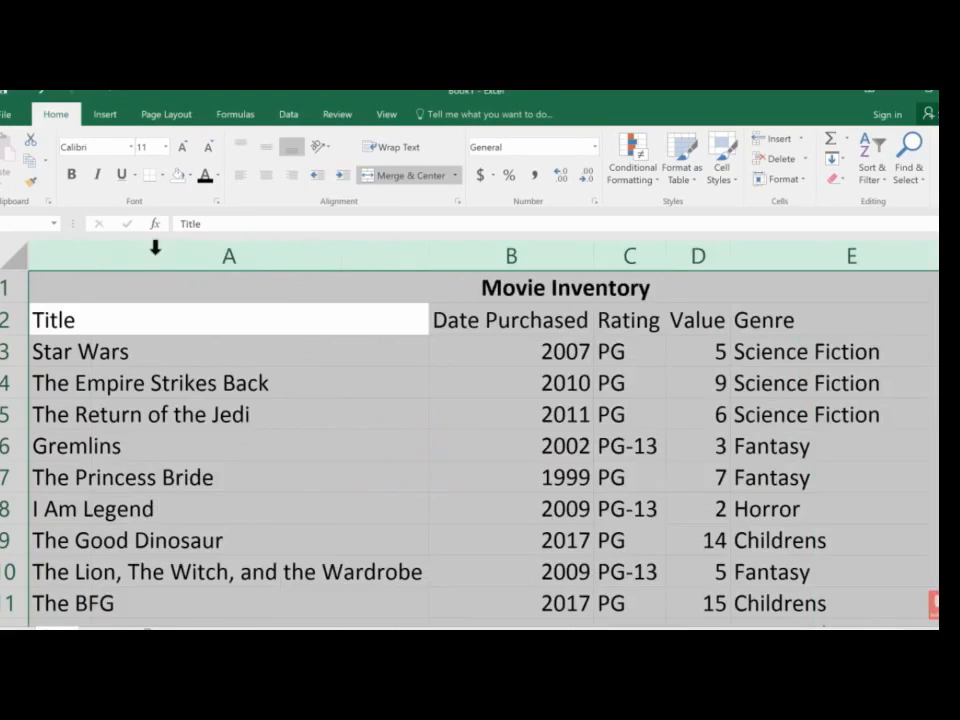
left_click(464, 407)
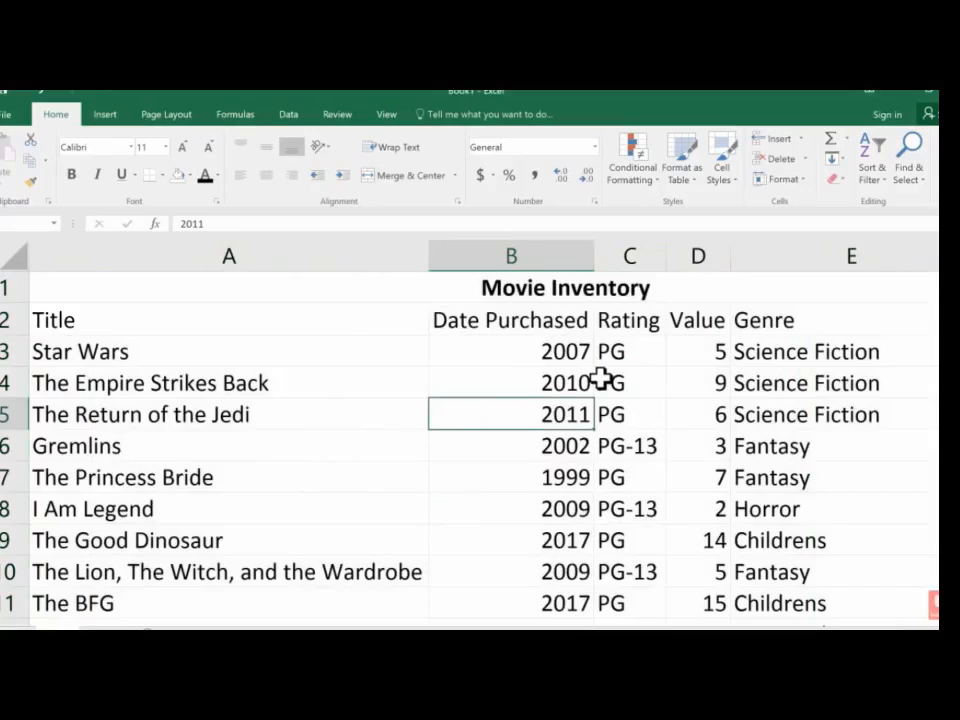
Narrow column A by about a quarter and underline the merged Movie Inventory title in row 1
mouse_move(660, 636)
left_mouse_down()
mouse_move(738, 636)
mouse_move(662, 636)
left_mouse_up()
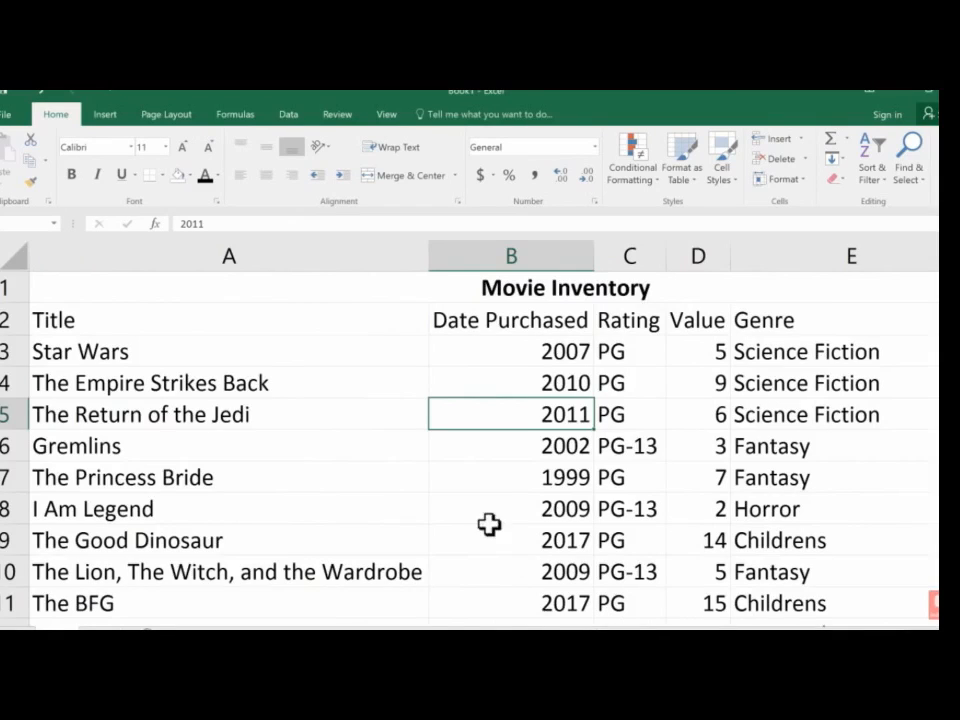
left_click_drag(426, 259, 324, 264)
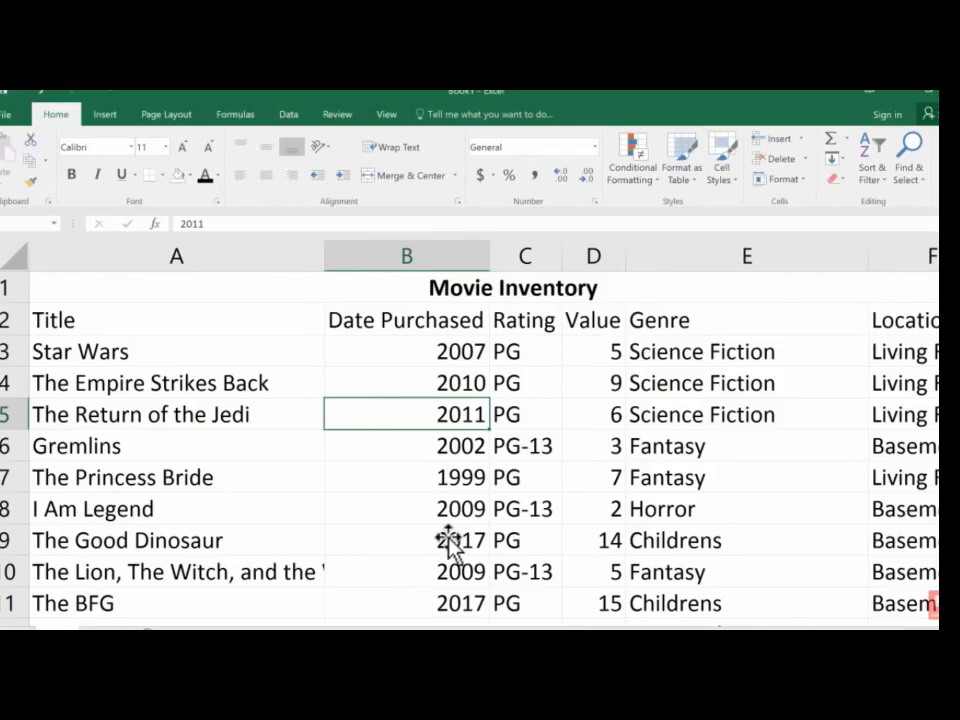
left_click(452, 296)
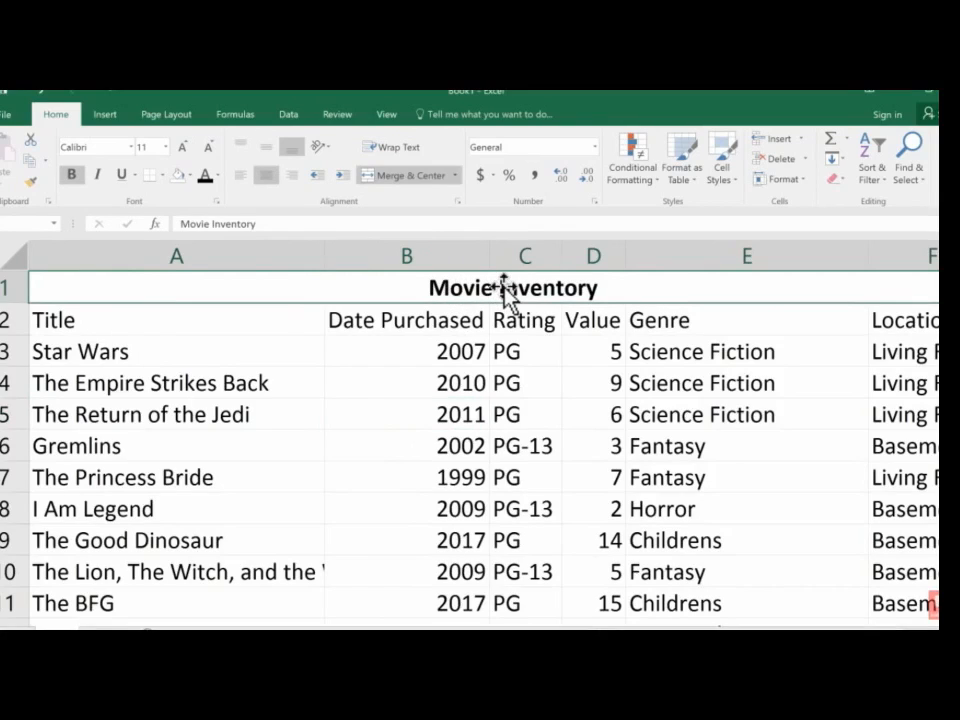
left_click(121, 176)
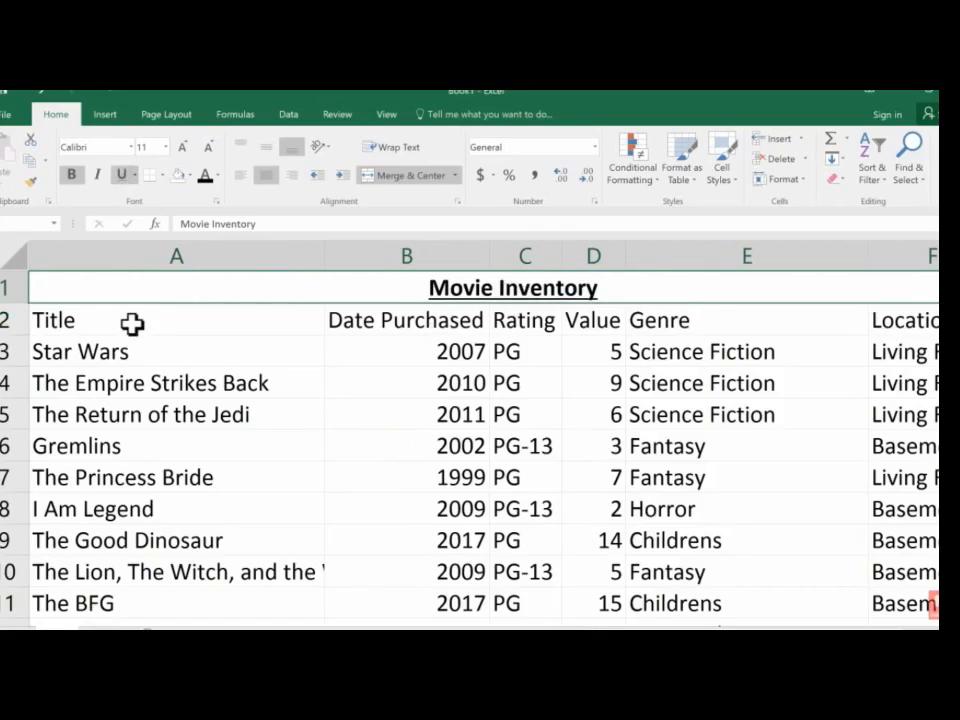
Make the column headings in A2 to F2, Title through Location, bold and italic
left_click_drag(132, 322, 583, 317)
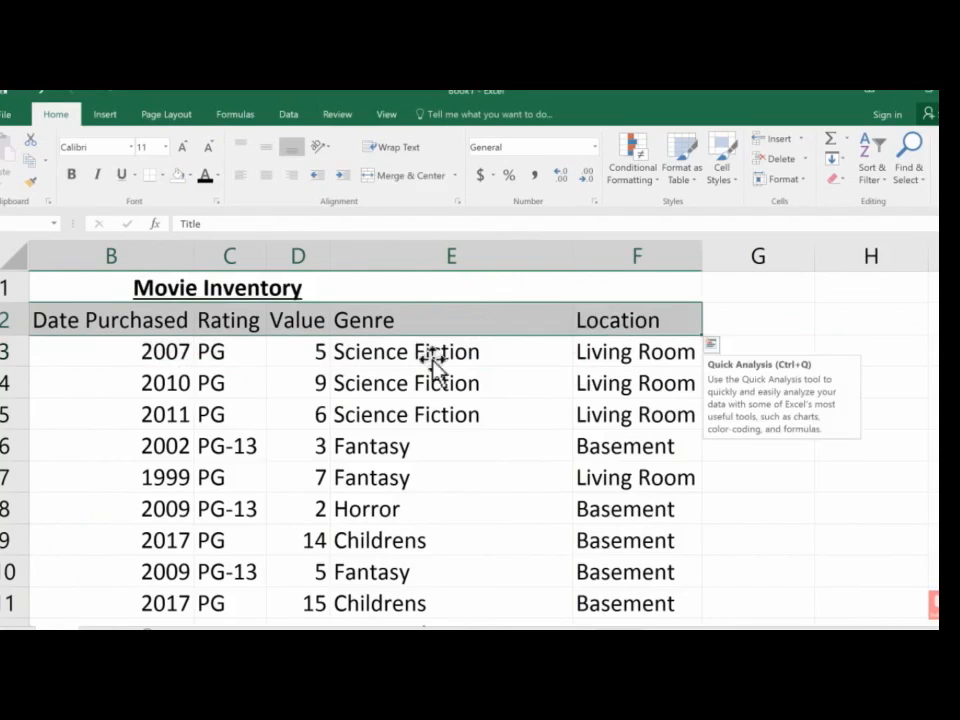
left_click(71, 174)
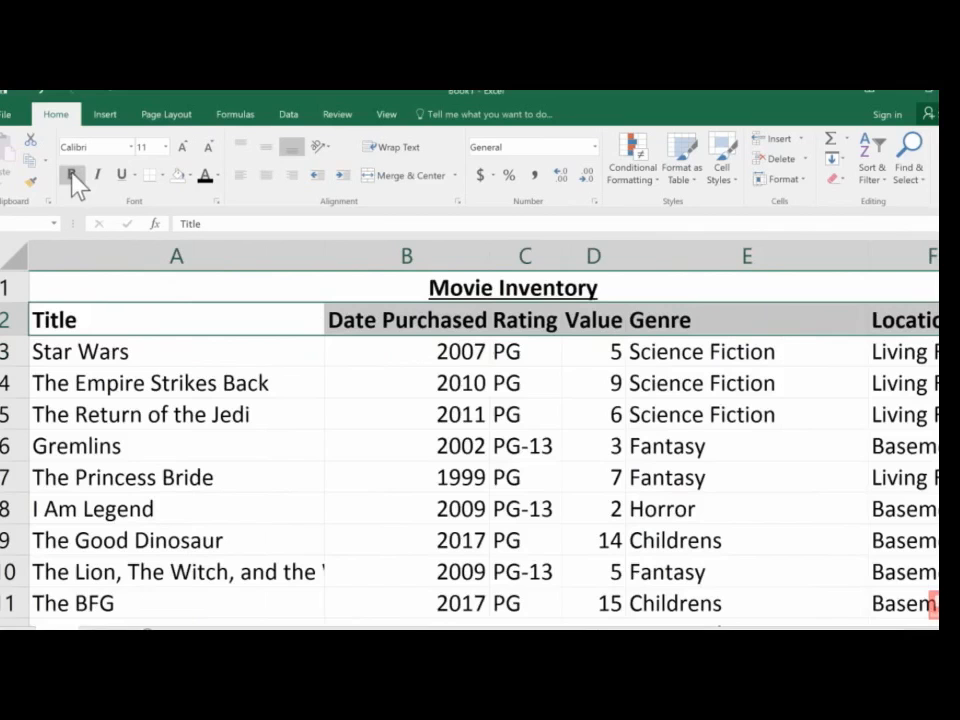
left_click(97, 176)
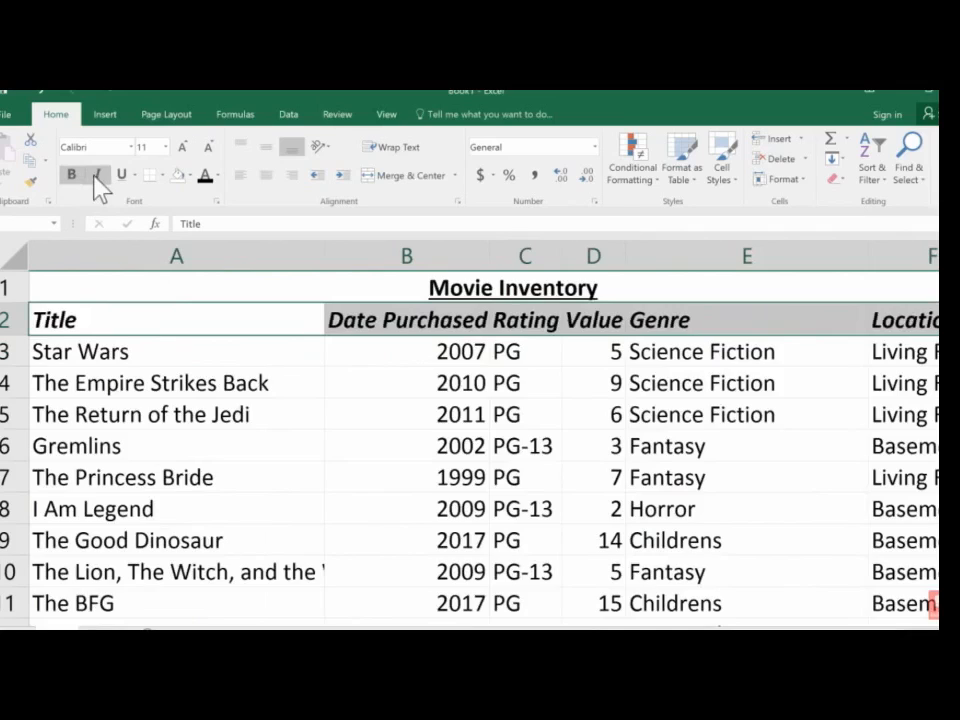
left_click(305, 385)
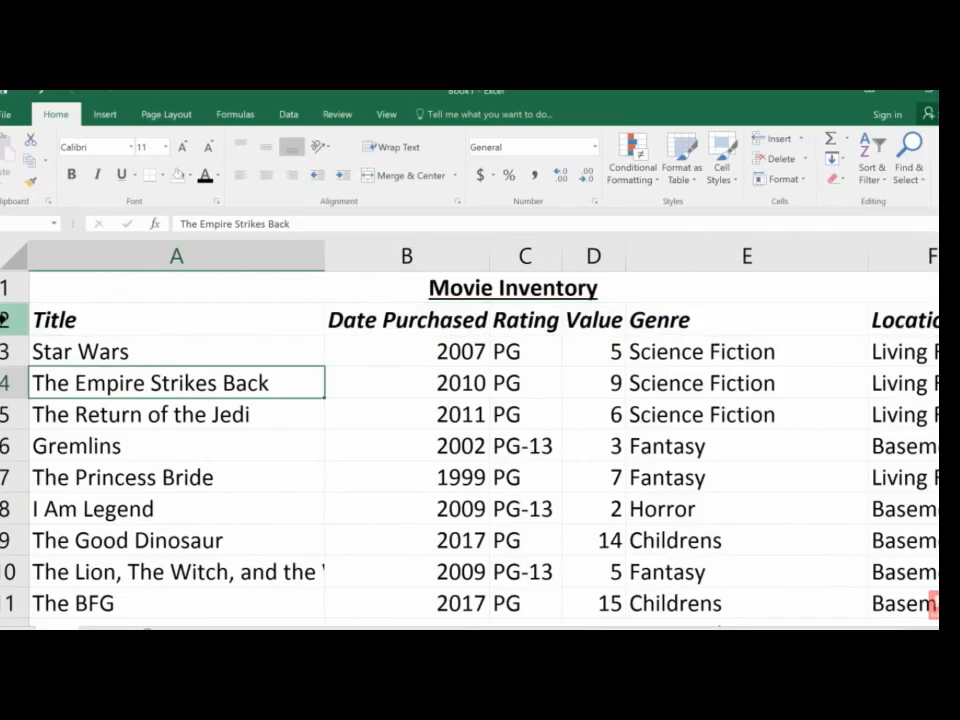
Select all of row 2 and turn italic off and back on for its headings
left_click(6, 319)
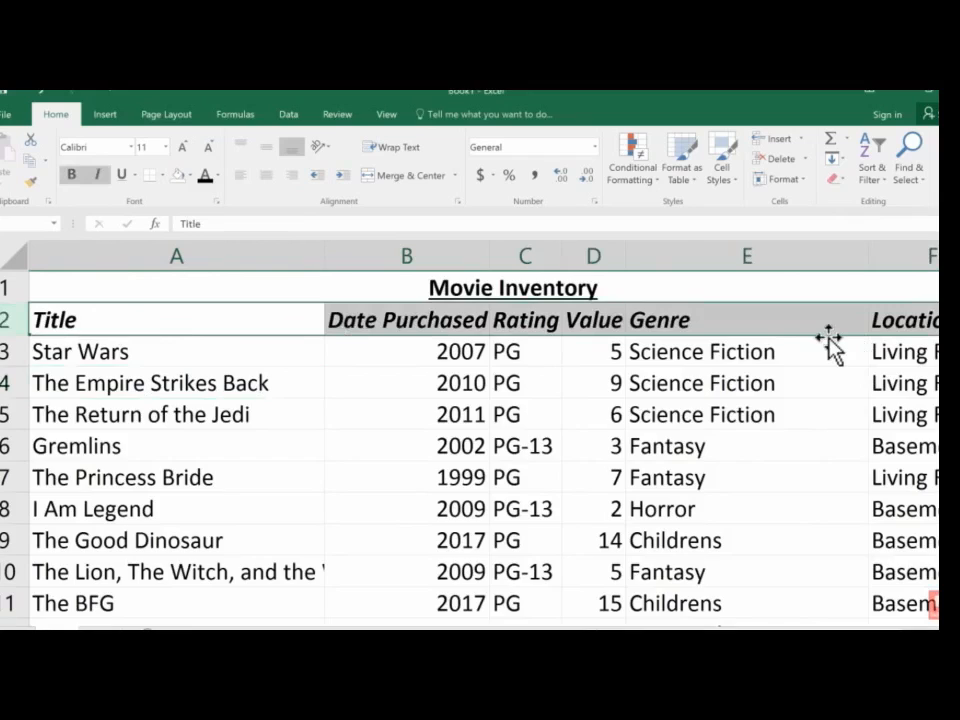
scroll(830, 343, "right", 2)
scroll(461, 332, "left", 2)
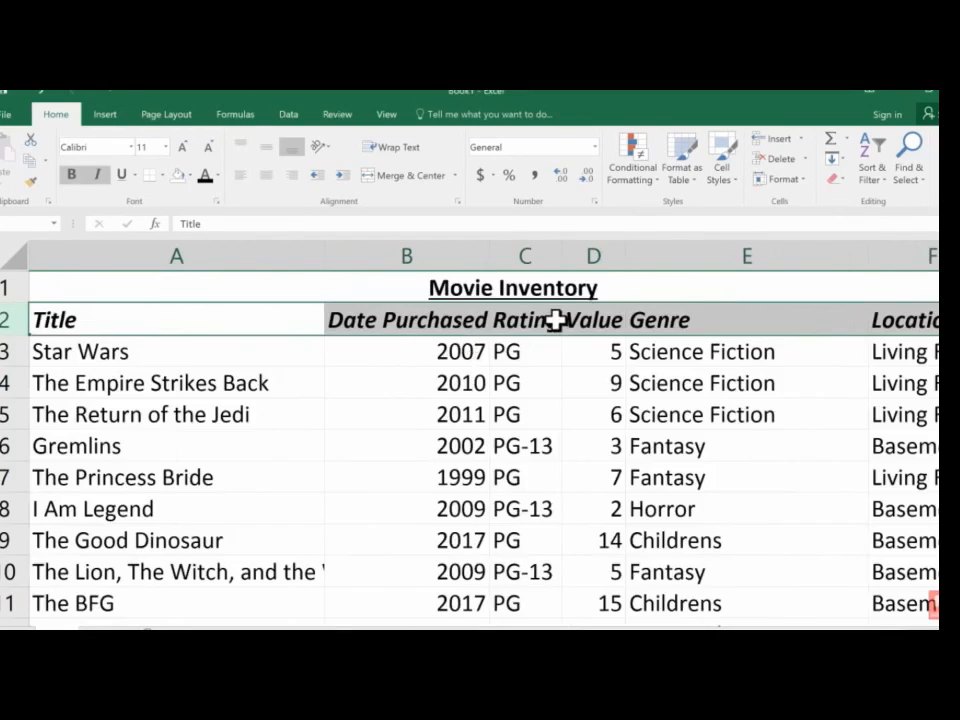
left_click(104, 176)
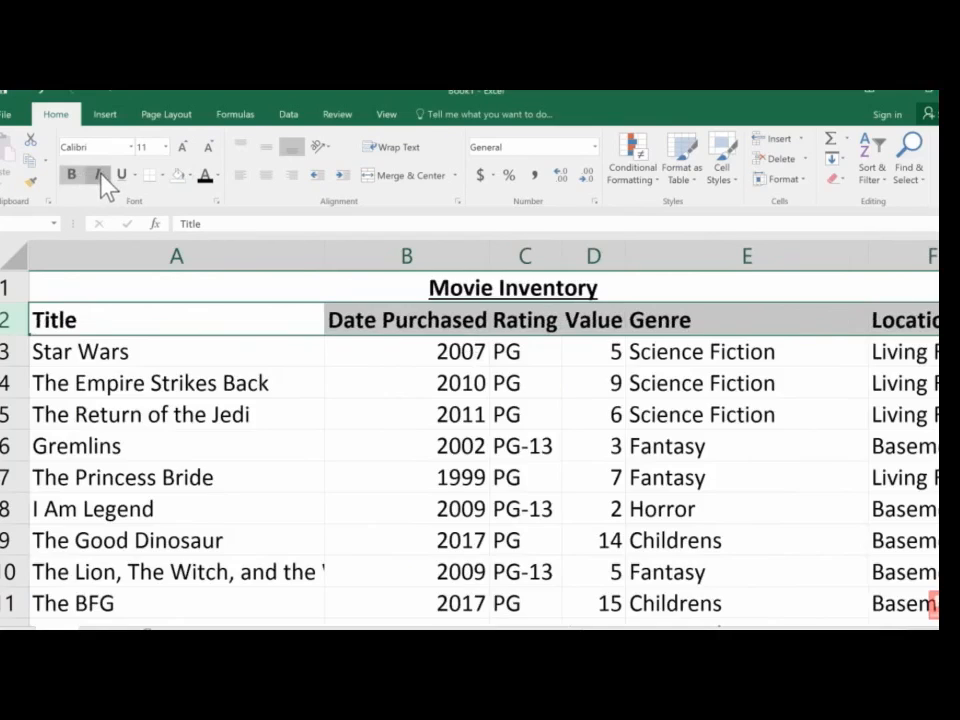
left_click(104, 176)
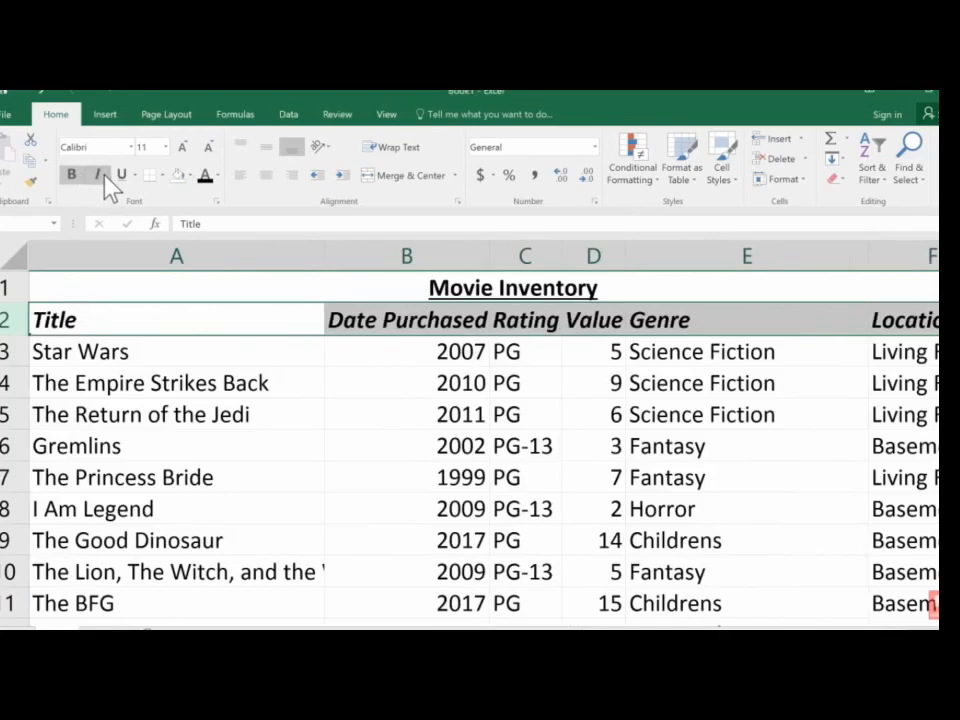
left_click(509, 540)
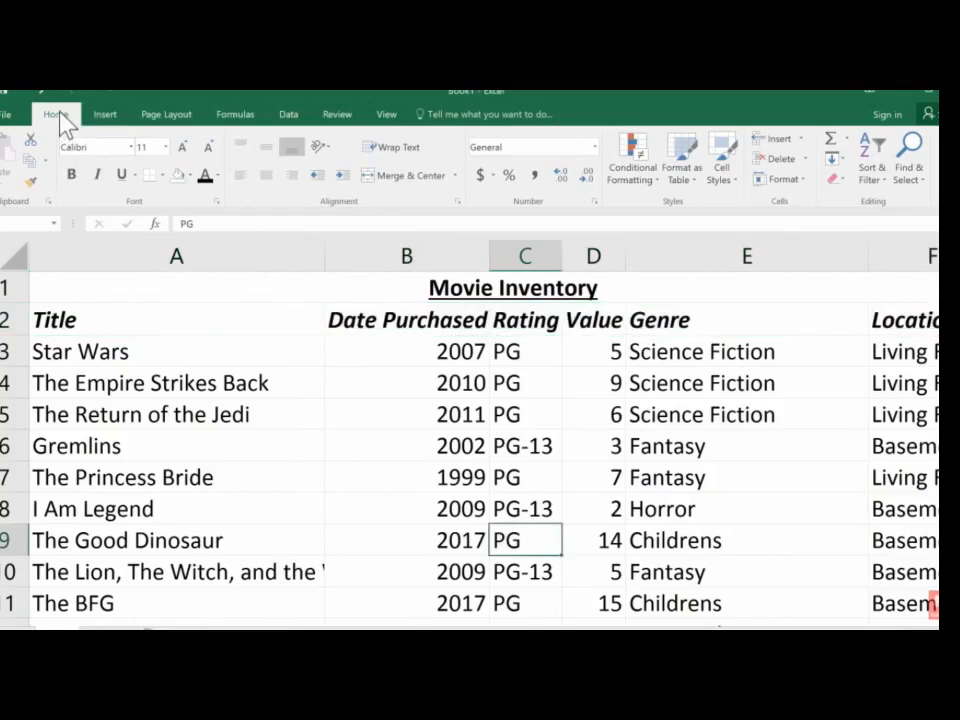
left_click(172, 114)
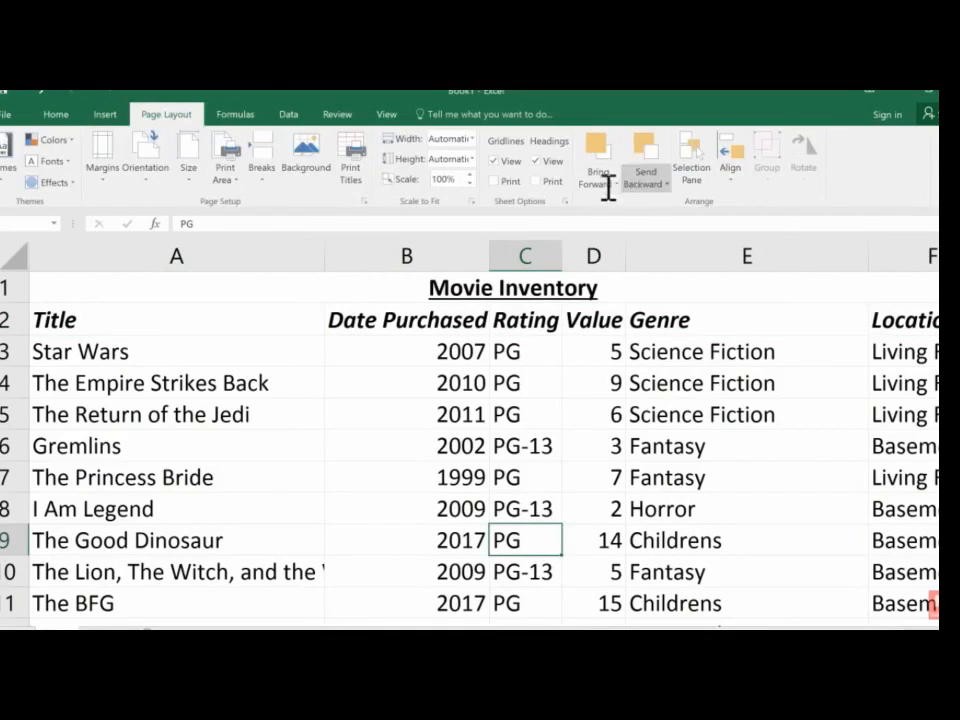
left_click(143, 323)
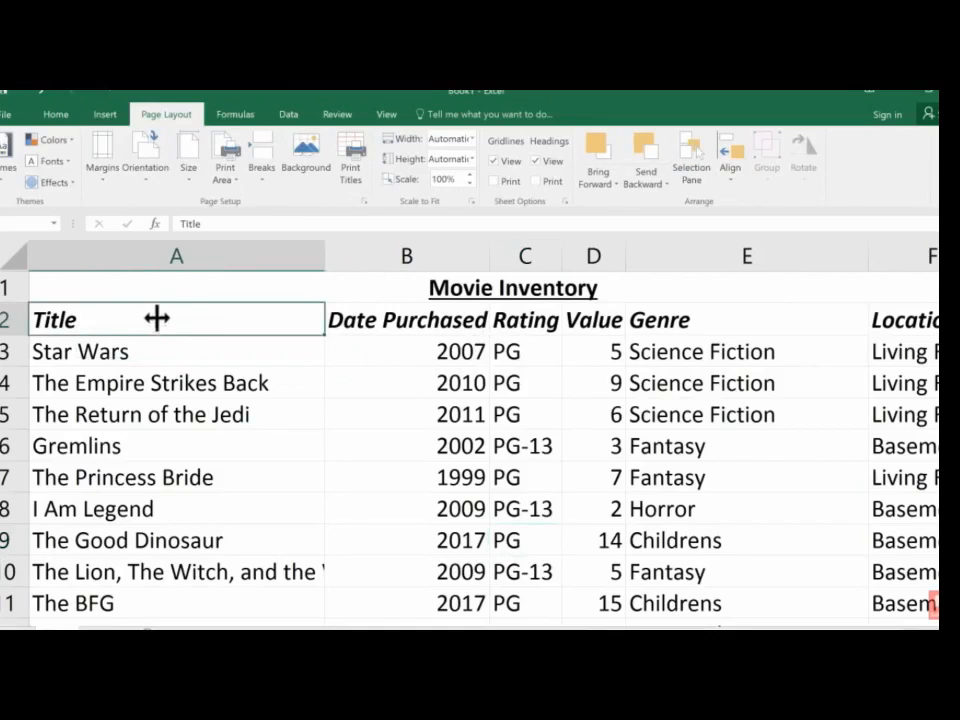
left_click(223, 253)
left_click(5, 320)
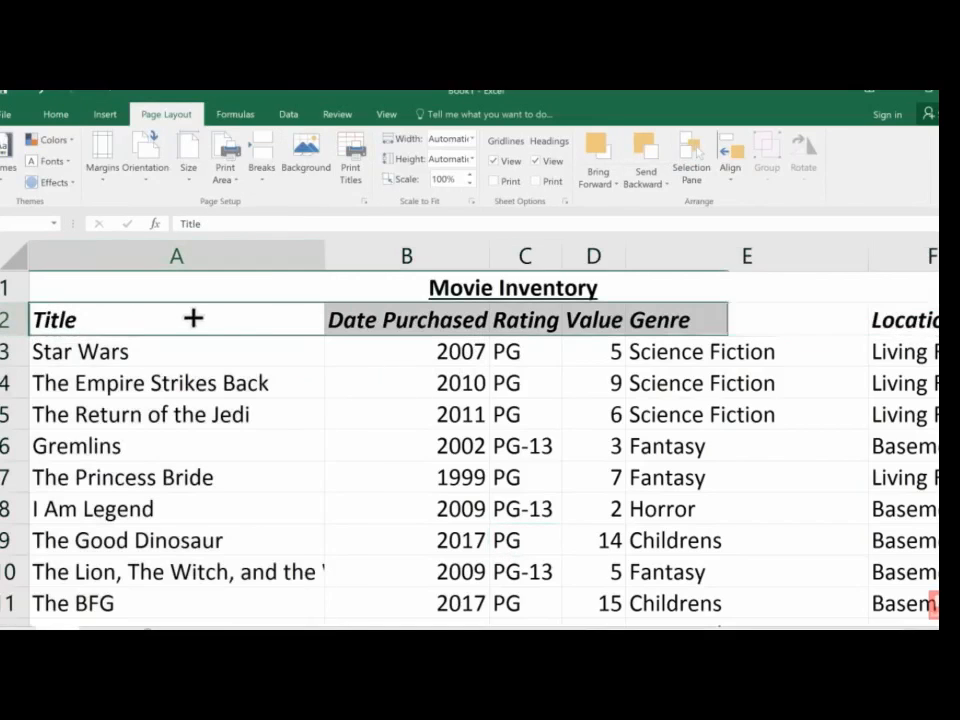
left_click_drag(336, 319, 626, 405)
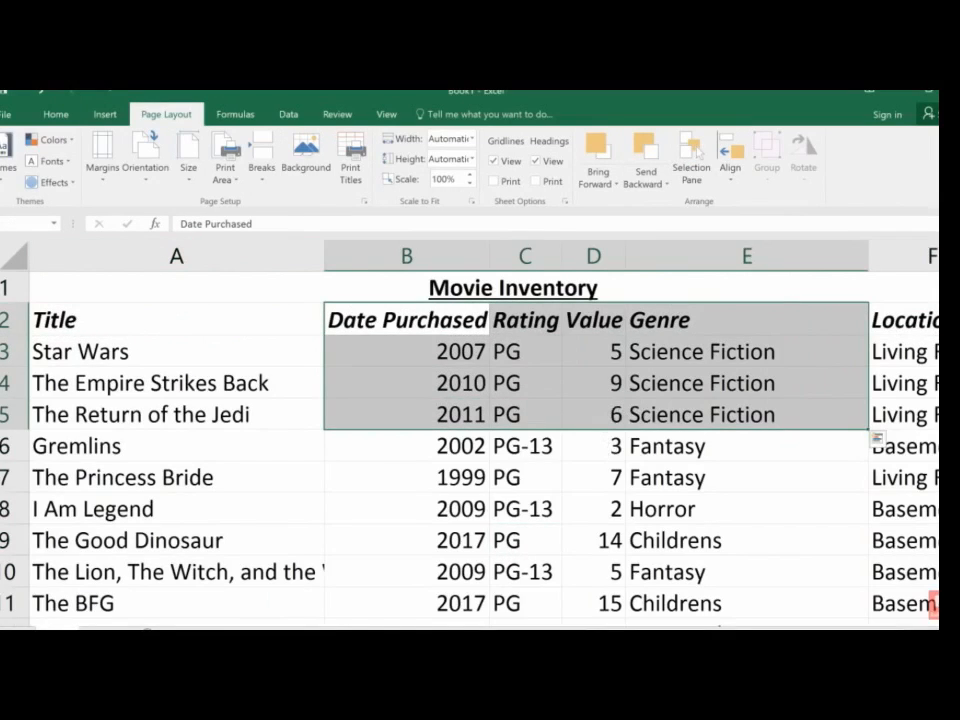
left_click(430, 540)
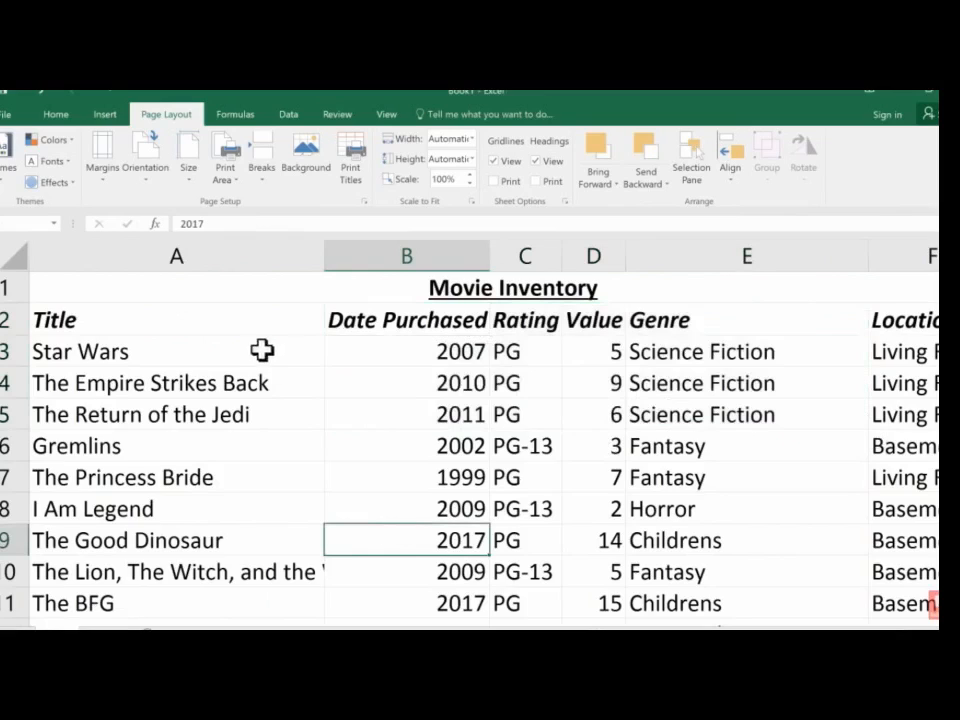
left_click(435, 287)
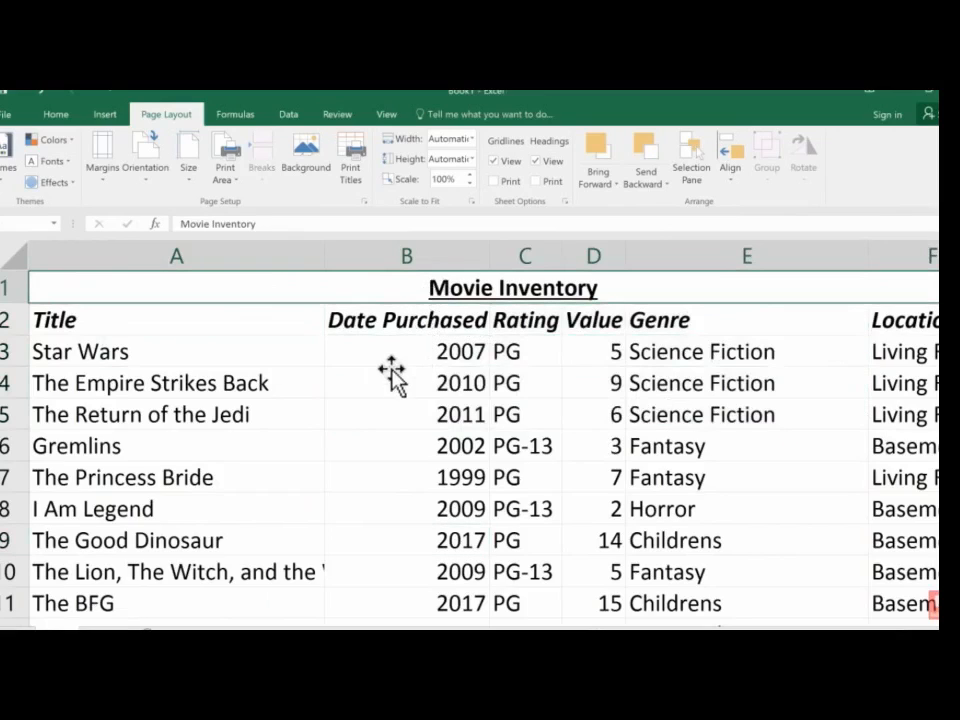
Make row 2, which holds the column headings, very slightly shorter
left_click(214, 358)
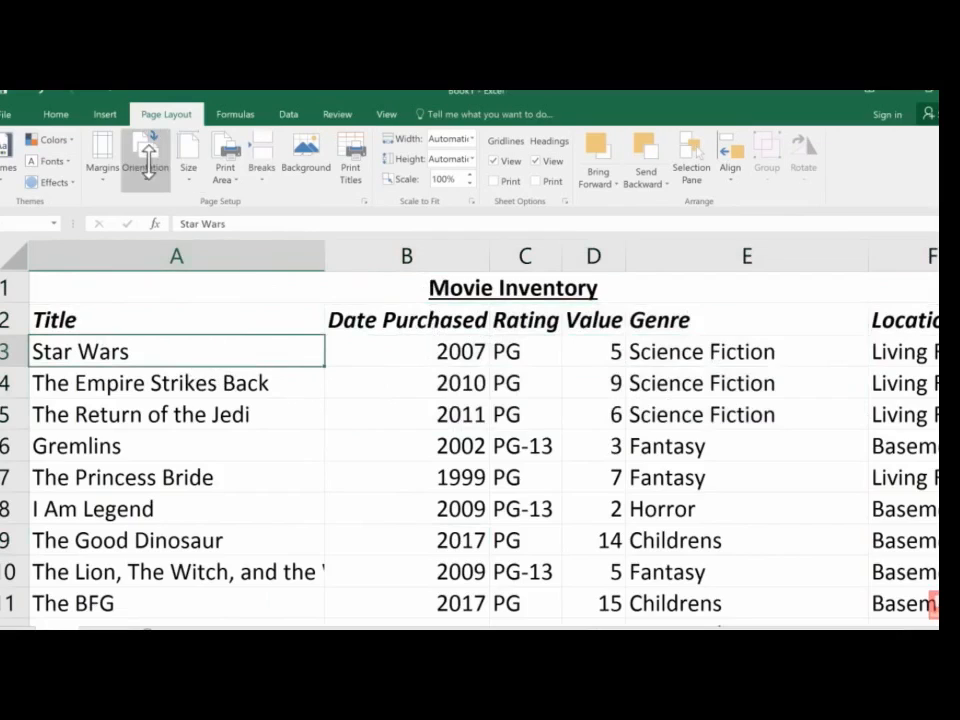
left_click(58, 114)
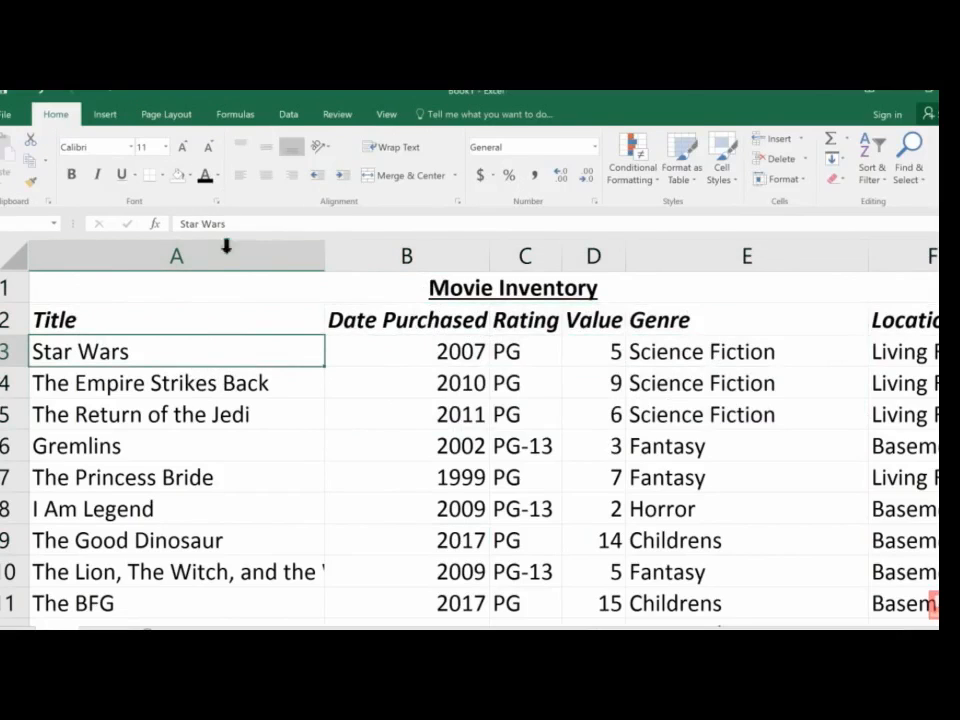
scroll(328, 287, "down", 1)
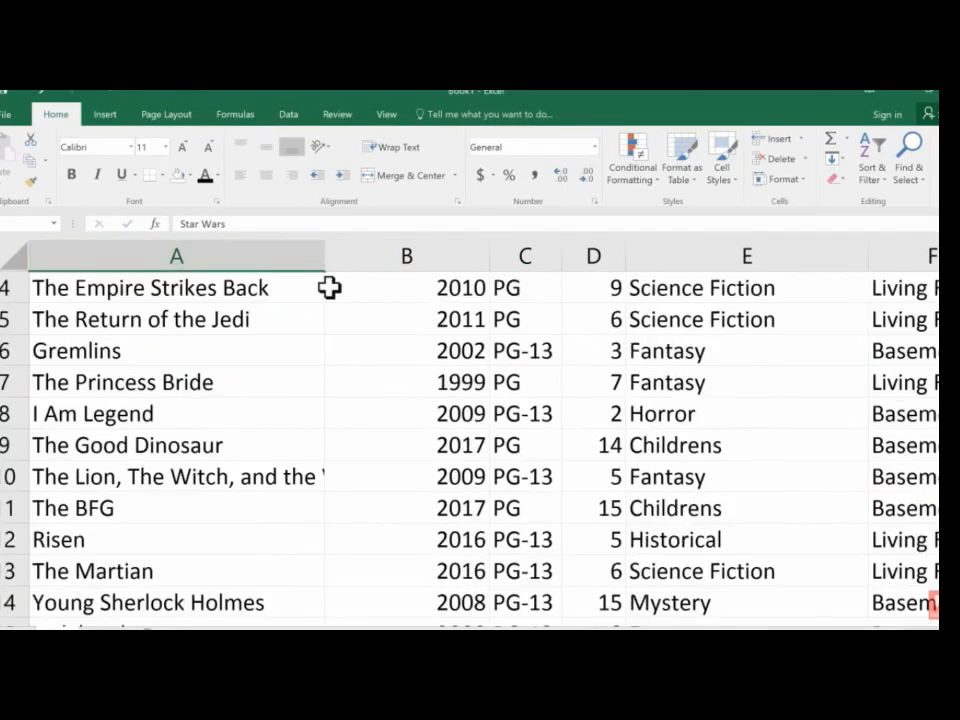
scroll(317, 251, "up", 1)
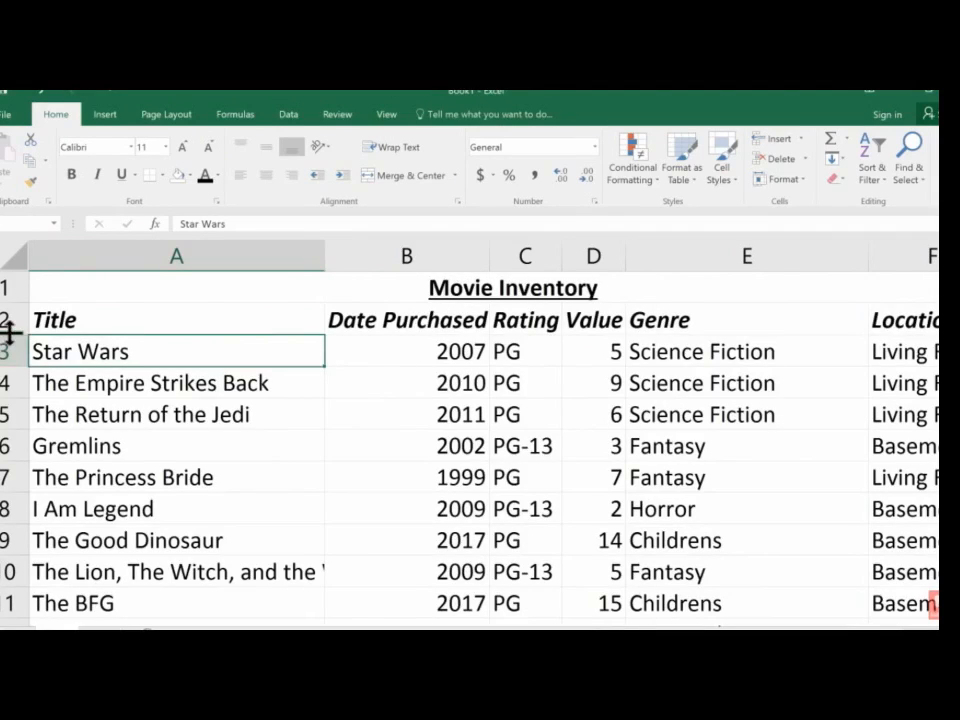
mouse_move(7, 335)
left_mouse_down()
mouse_move(5, 396)
mouse_move(3, 341)
left_mouse_up()
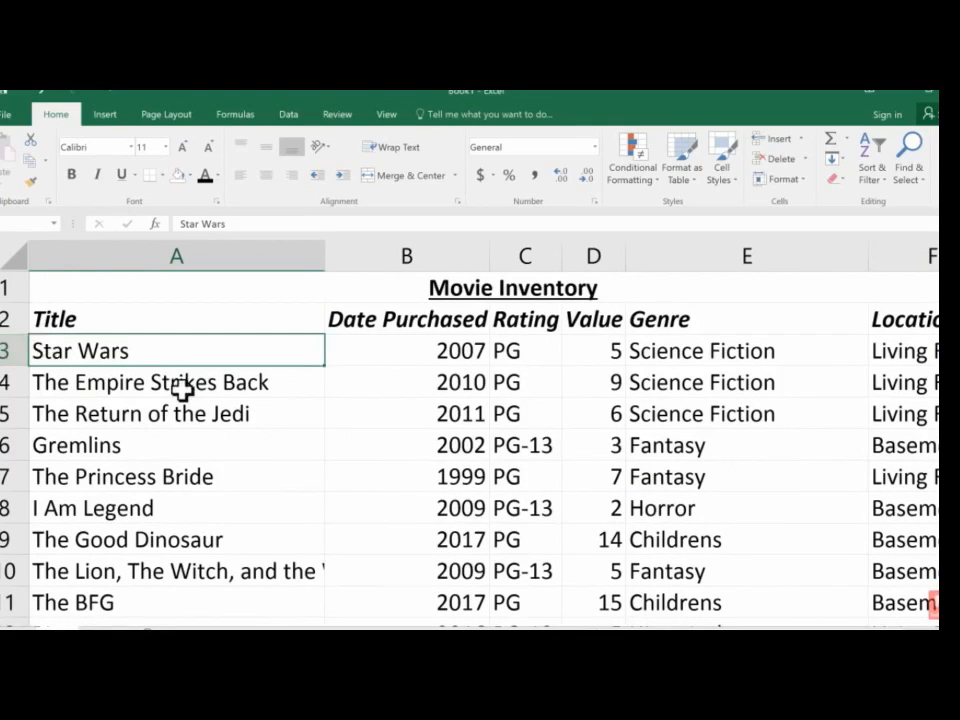
Select rows 2 through 4, select all of column A instead, and replace that selection with cell C7
left_click_drag(5, 319, 5, 380)
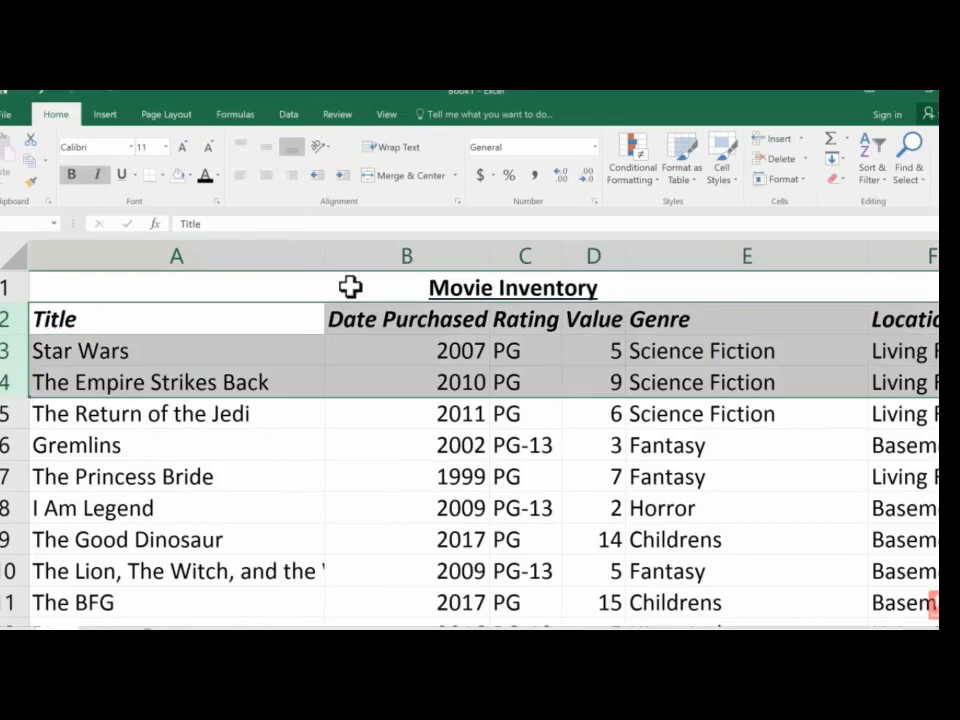
left_click(232, 252)
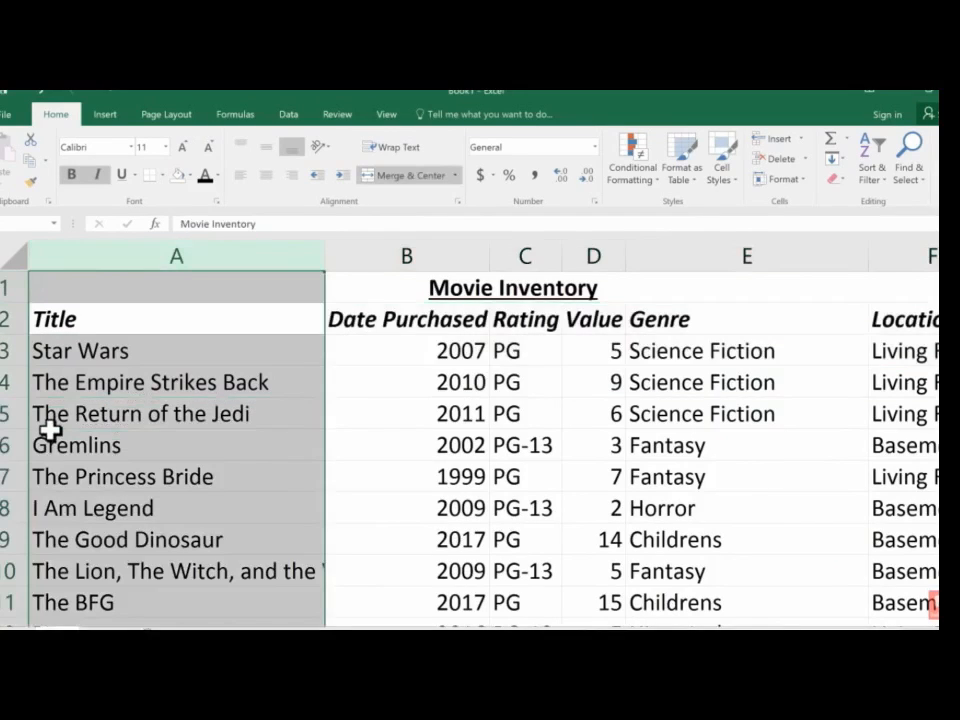
left_click(505, 478)
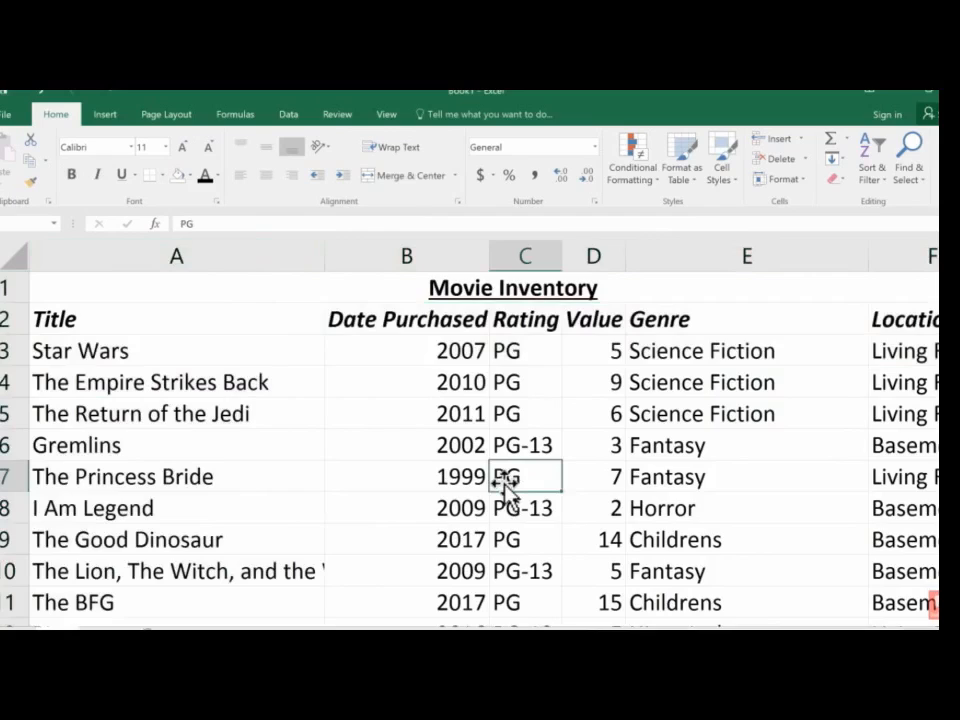